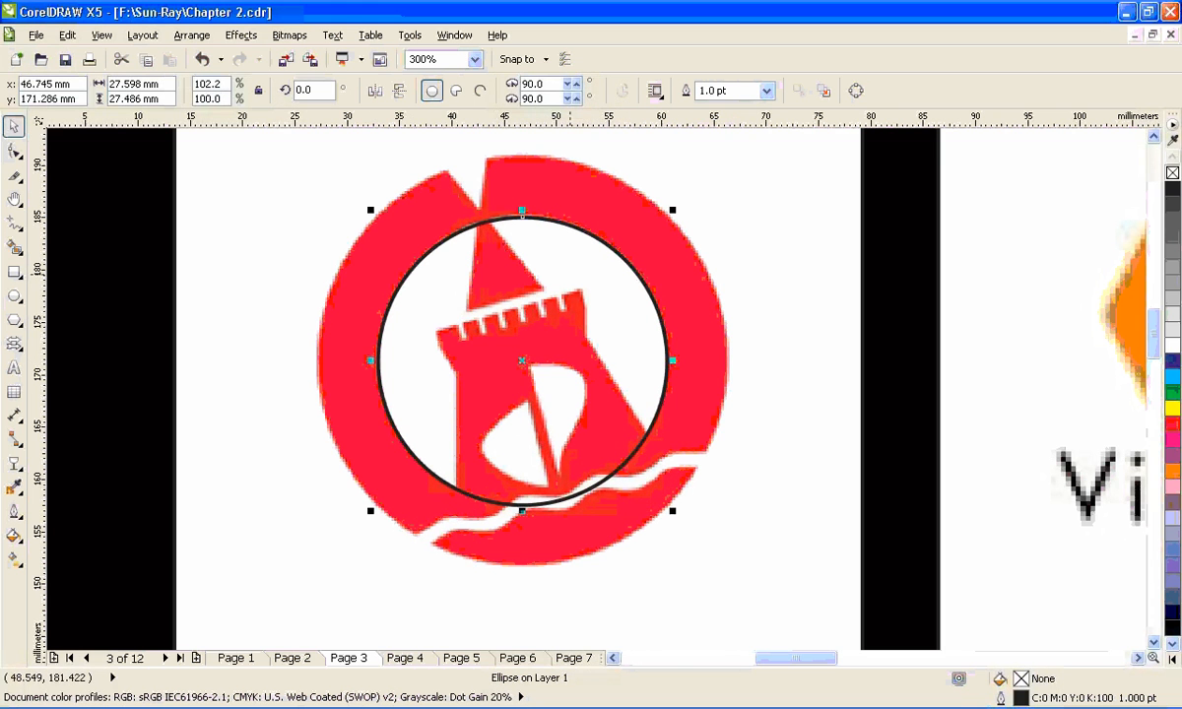
# - Draw an outer circle about 39 mm in diameter and fit its edges to the outer border of the red logo
pyautogui.click(13, 296)
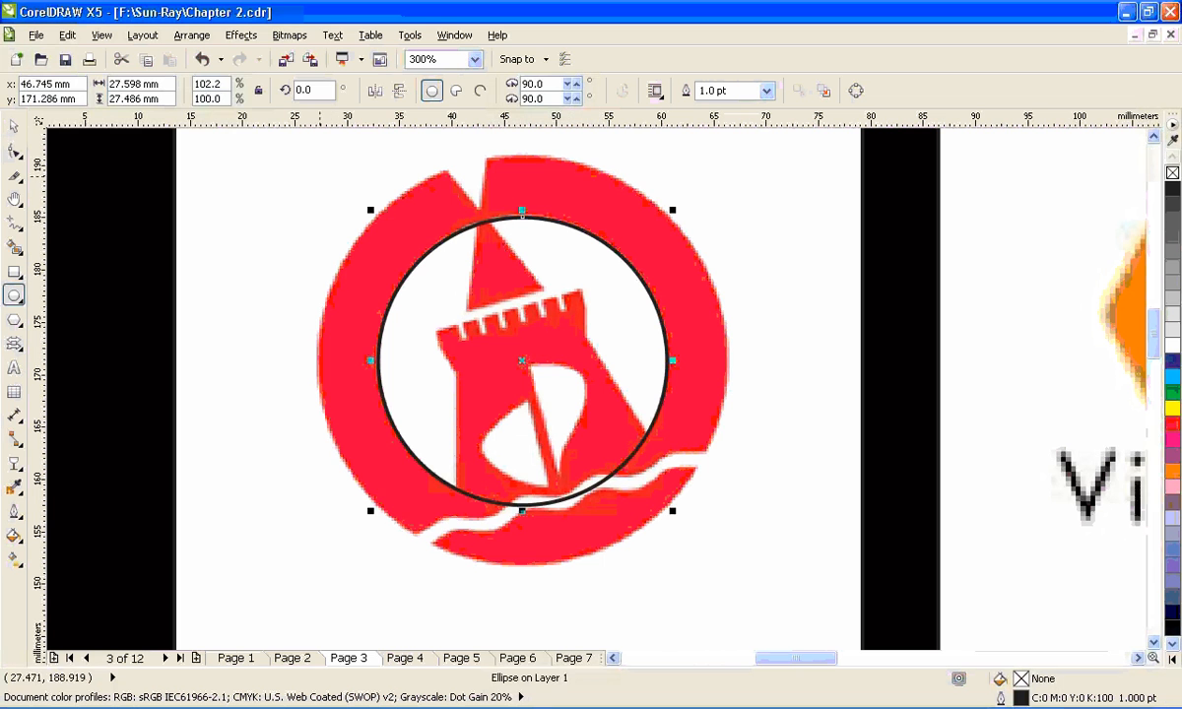
pyautogui.moveTo(307, 148); pyautogui.dragTo(723, 569)
pyautogui.press('space')
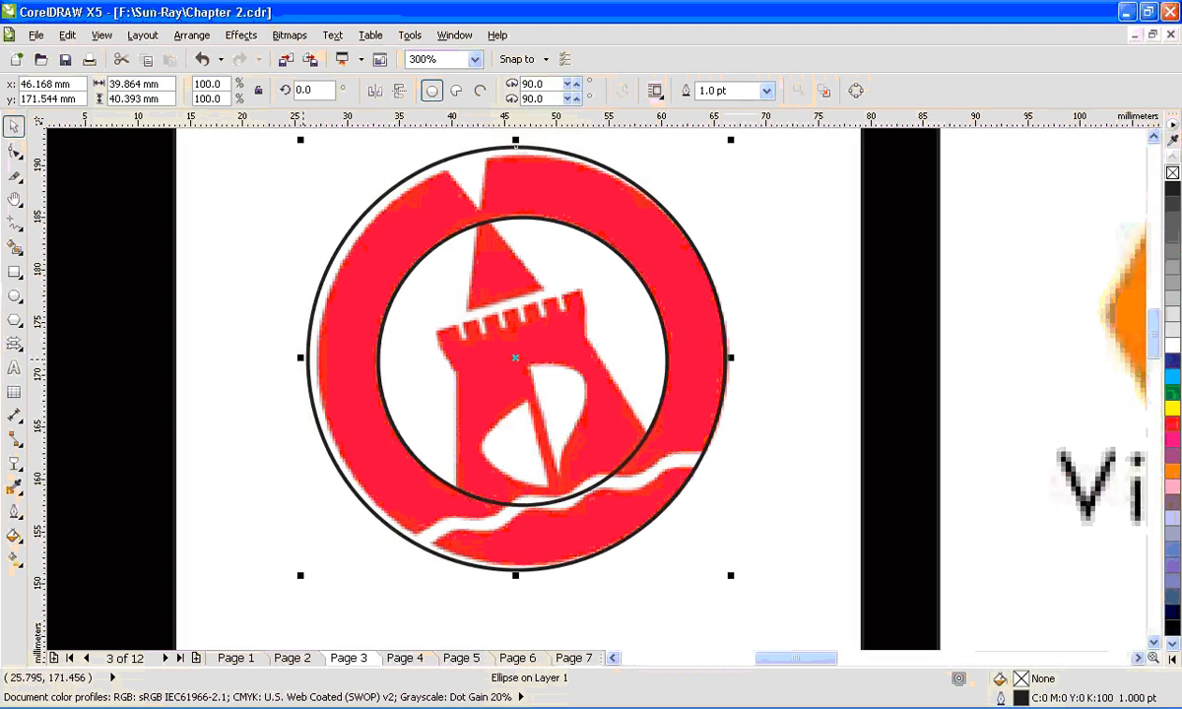
pyautogui.moveTo(303, 357); pyautogui.dragTo(313, 357)
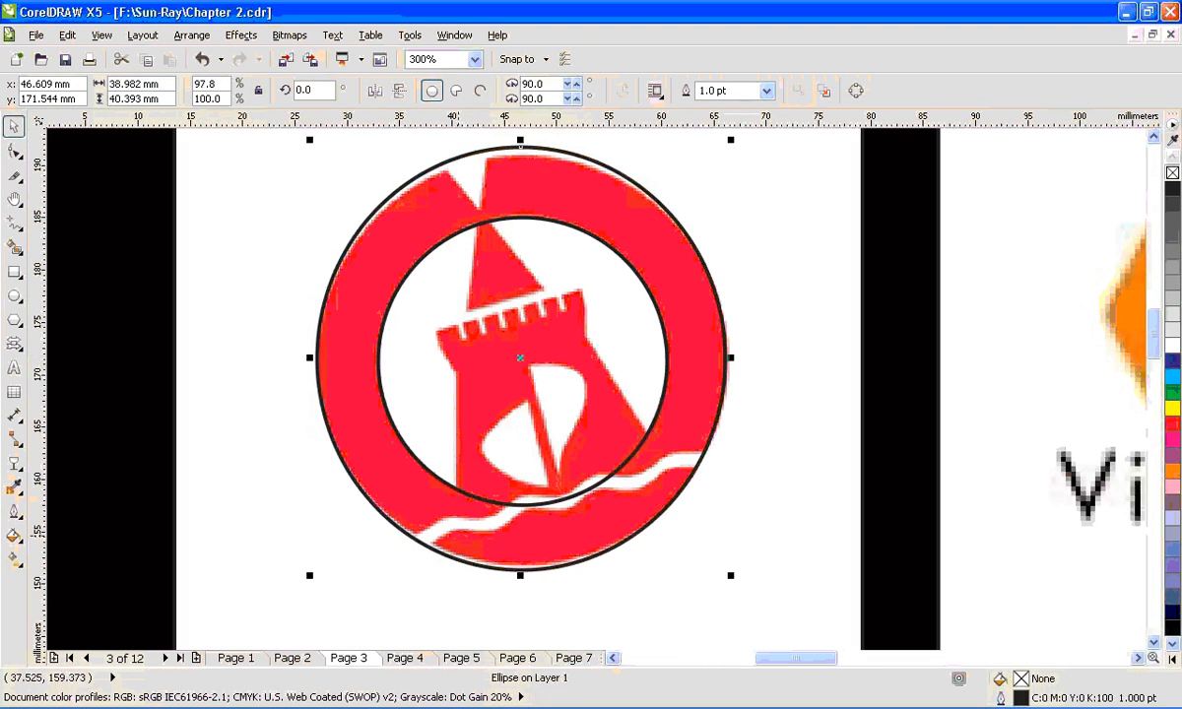
pyautogui.moveTo(520, 575); pyautogui.dragTo(521, 571)
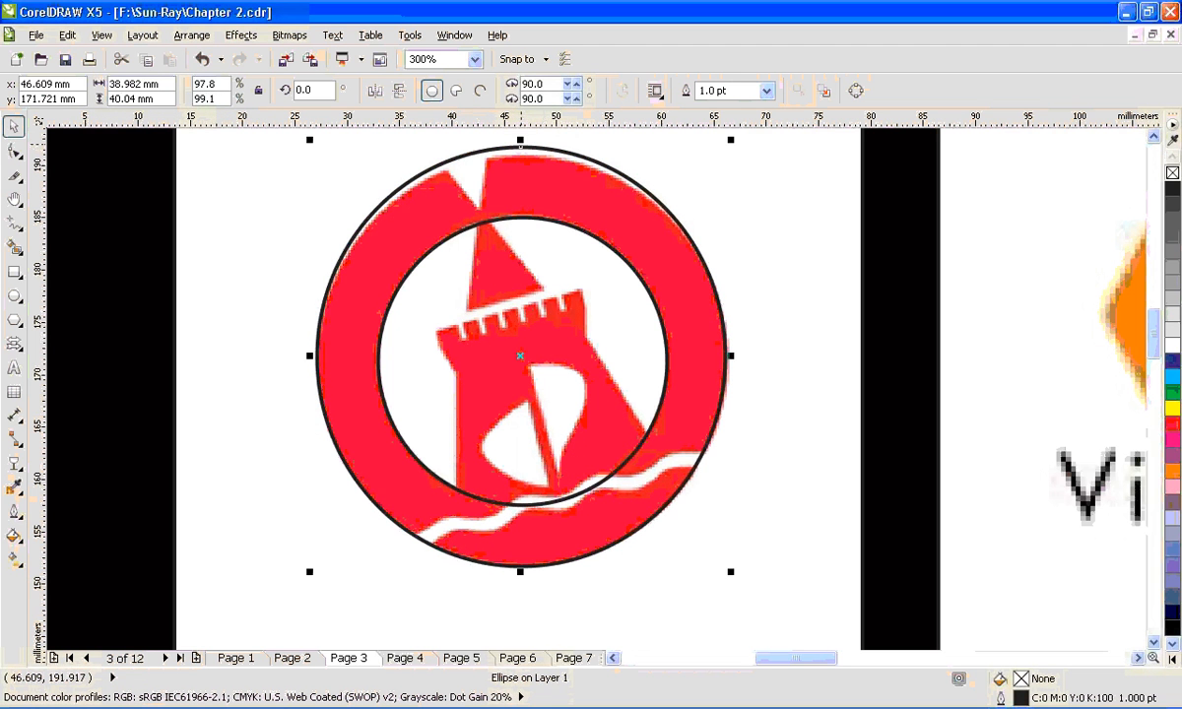
pyautogui.moveTo(521, 143); pyautogui.dragTo(510, 153)
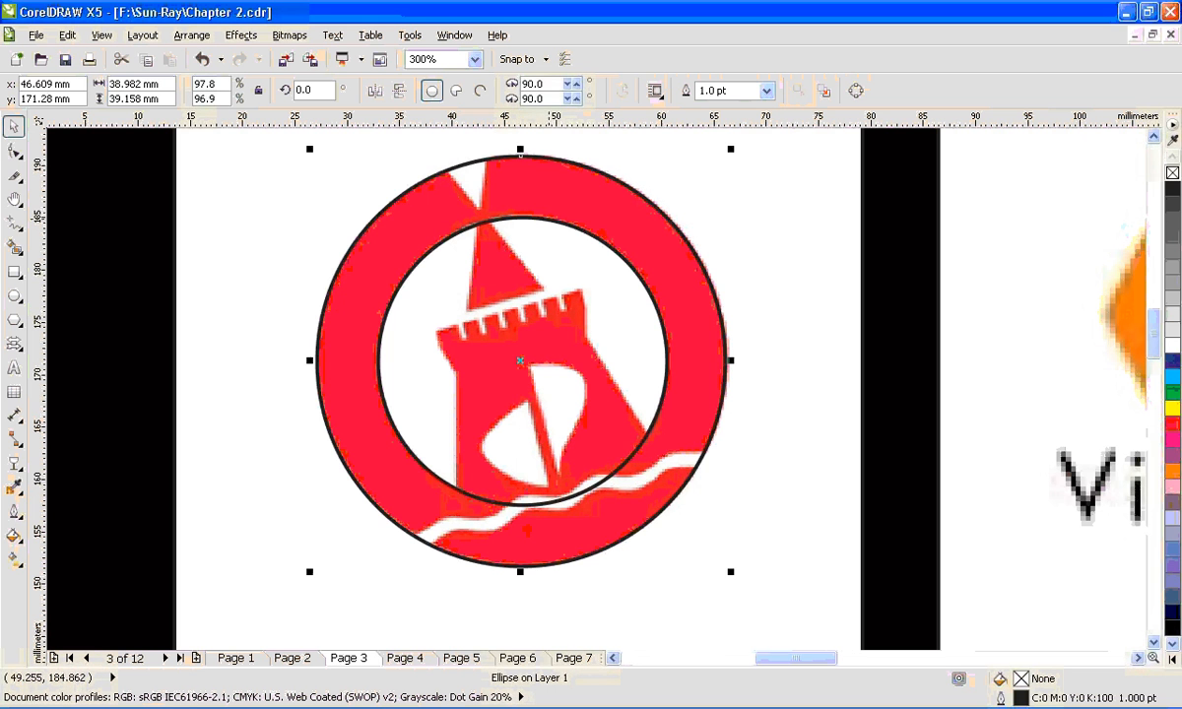
# - Combine the inner and outer circles into one ring curve, testing it with a temporary cyan fill
pyautogui.click(549, 218)
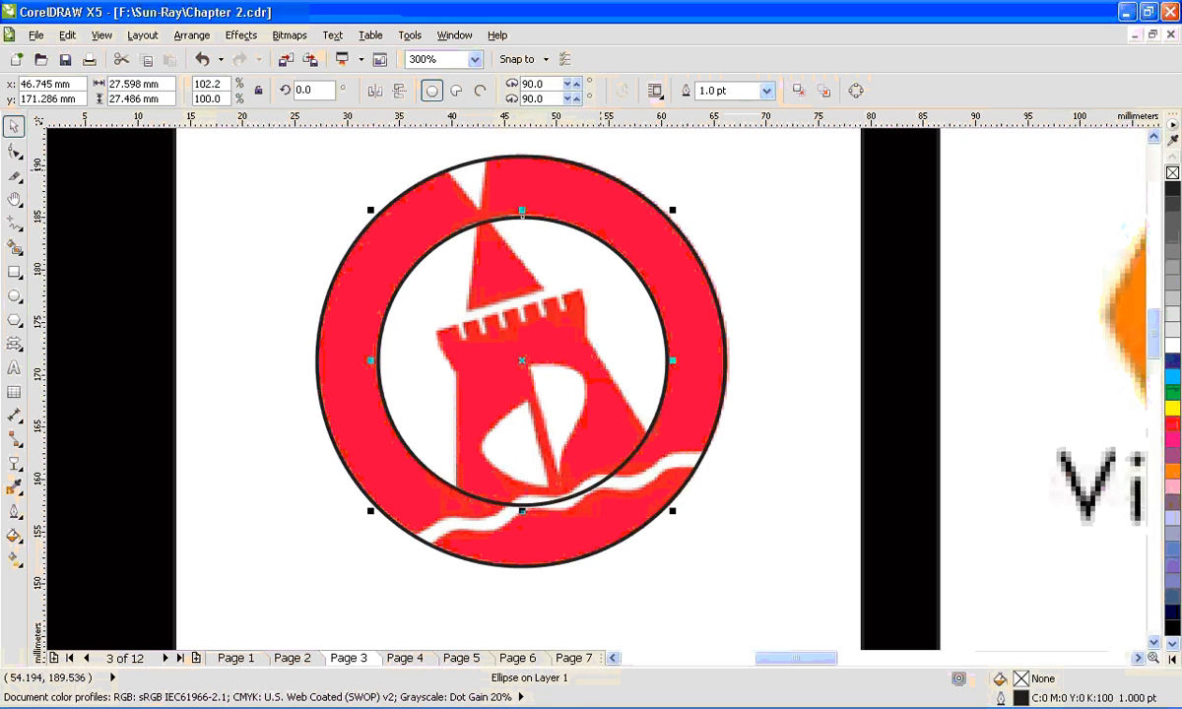
pyautogui.keyDown('shift'); pyautogui.click(600, 172); pyautogui.keyUp('shift')
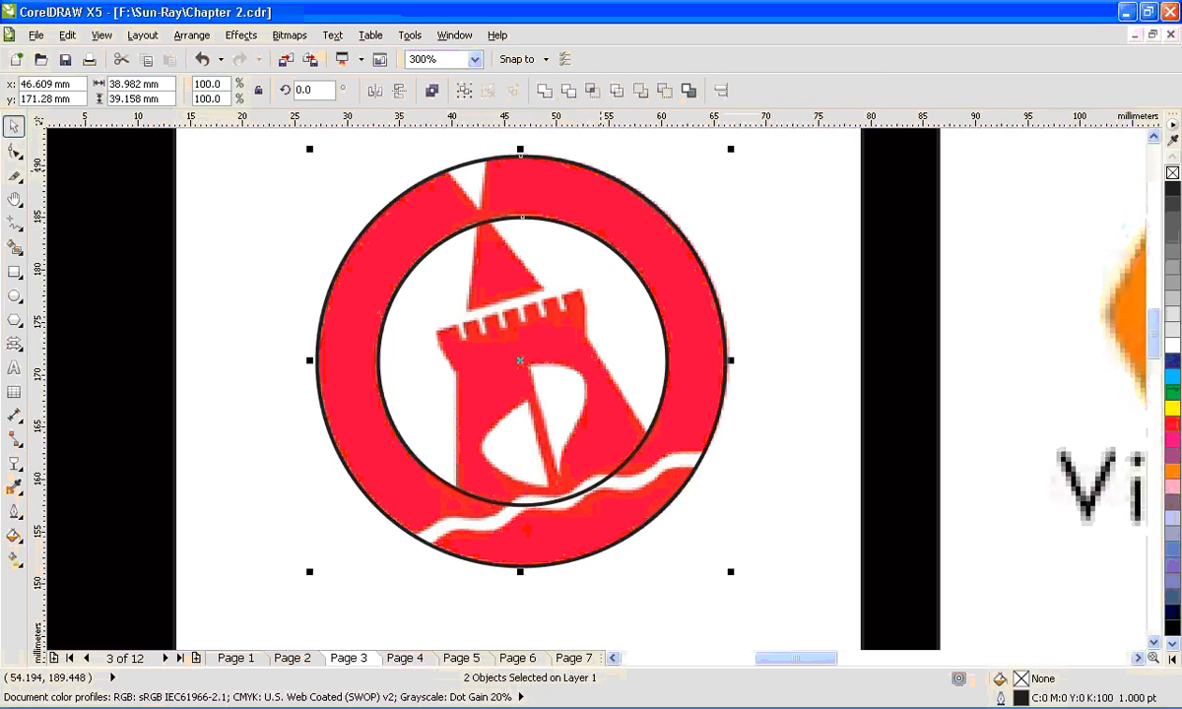
pyautogui.click(191, 35)
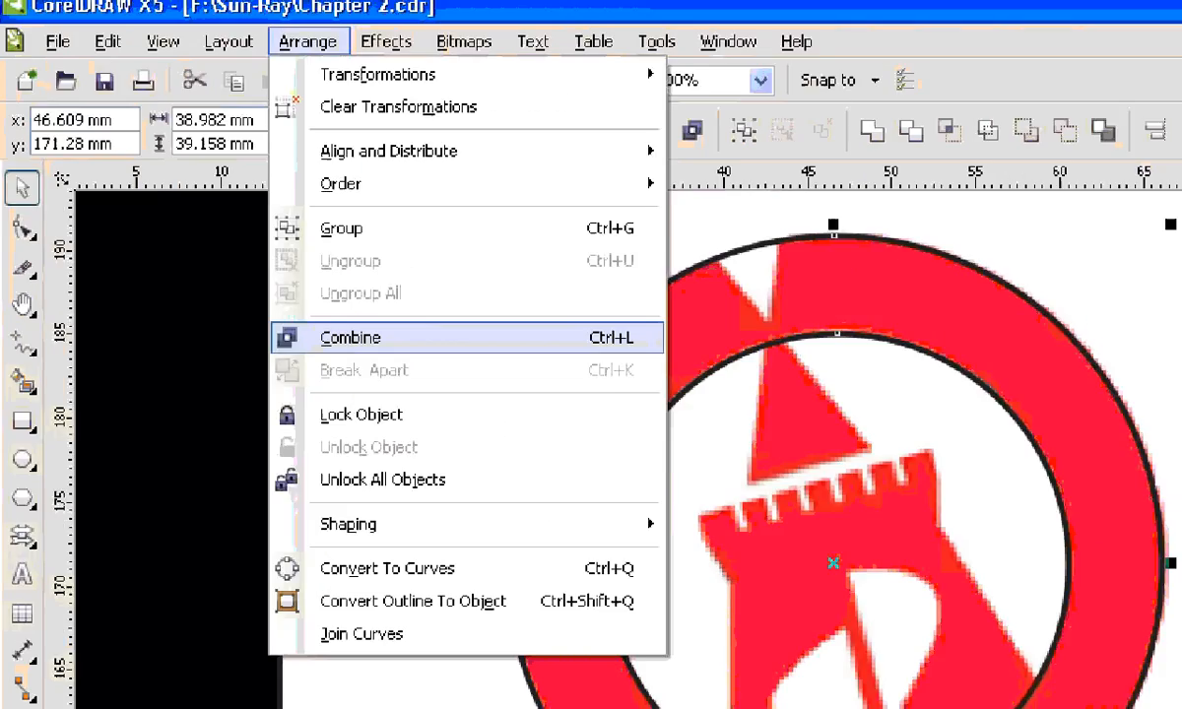
pyautogui.click(437, 370)
pyautogui.click(191, 35)
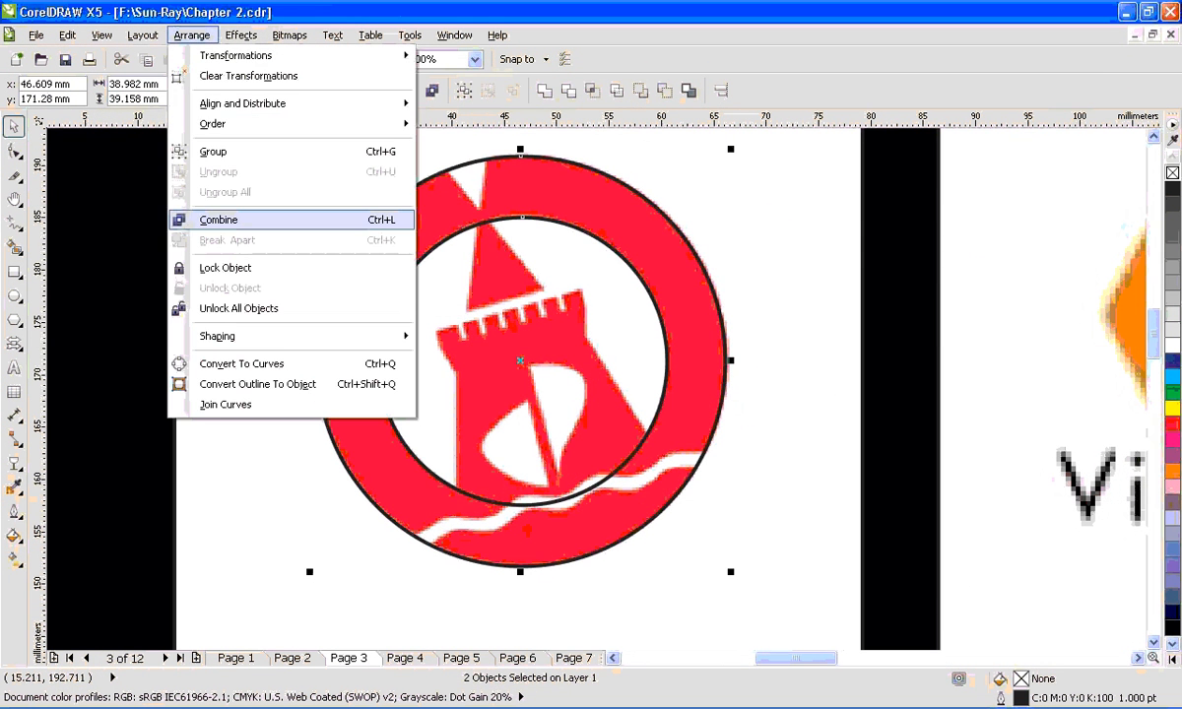
pyautogui.click(209, 206)
pyautogui.click(1172, 376)
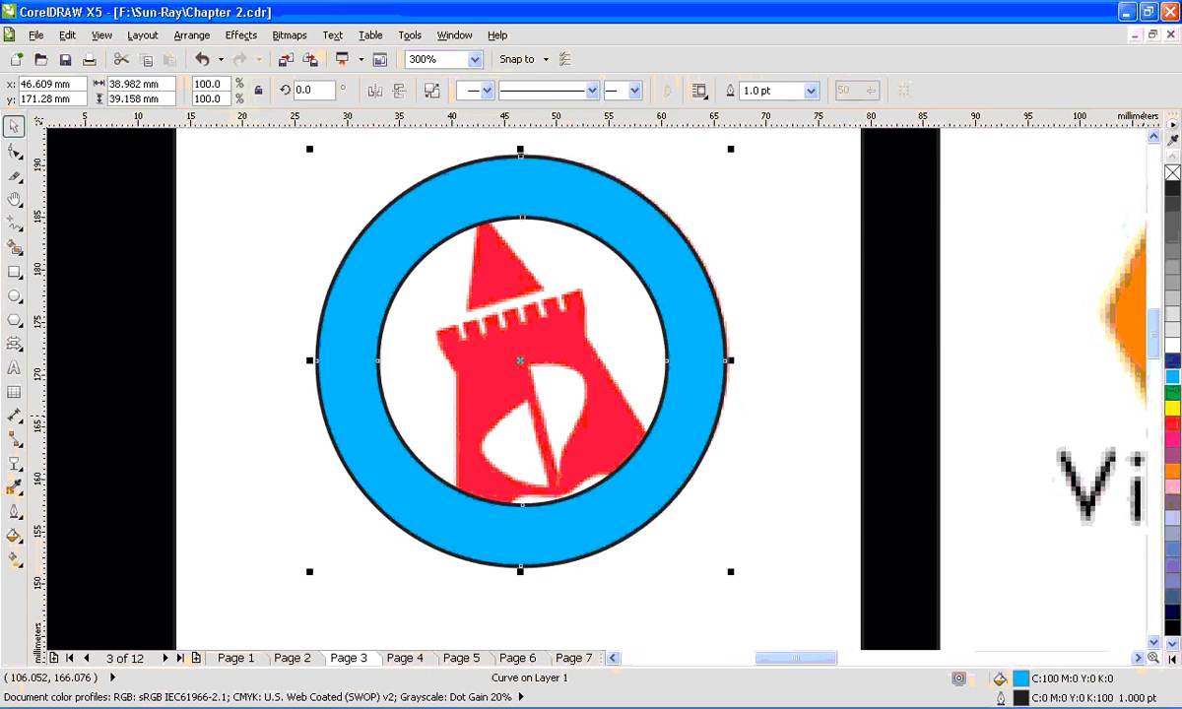
pyautogui.hotkey('ctrl', 'z')
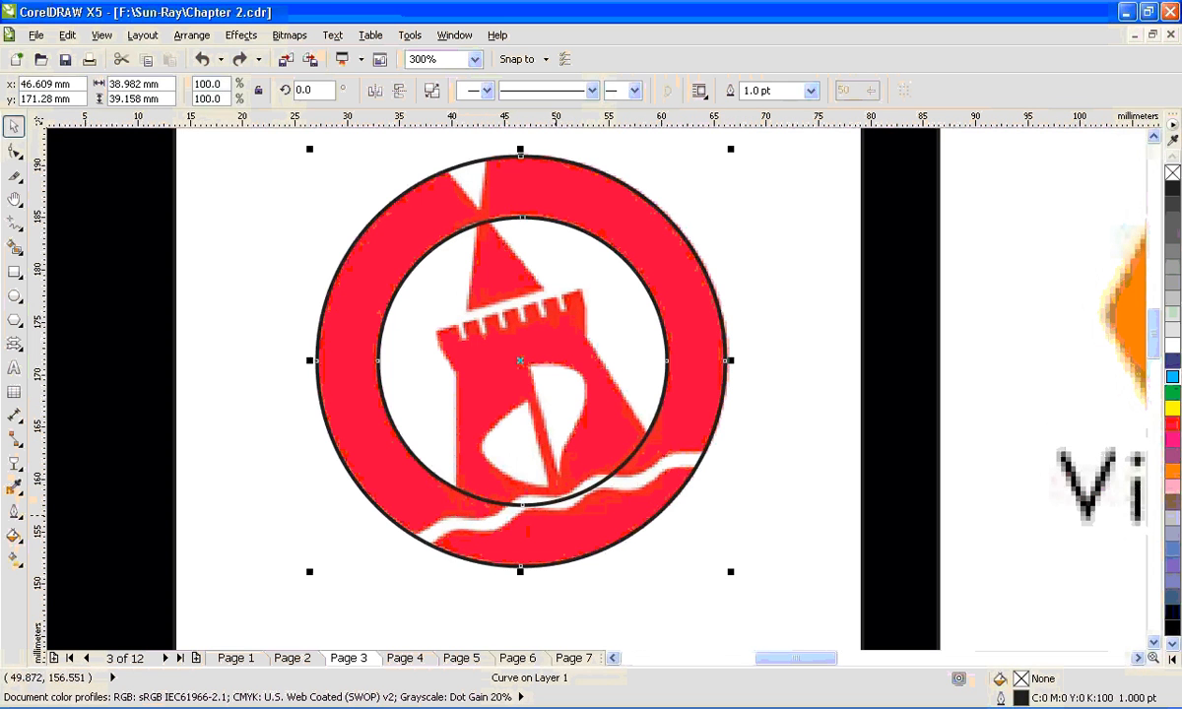
# - Draw a rectangle about 23 by 22 mm over the tower body and convert it to curves
pyautogui.click(13, 272)
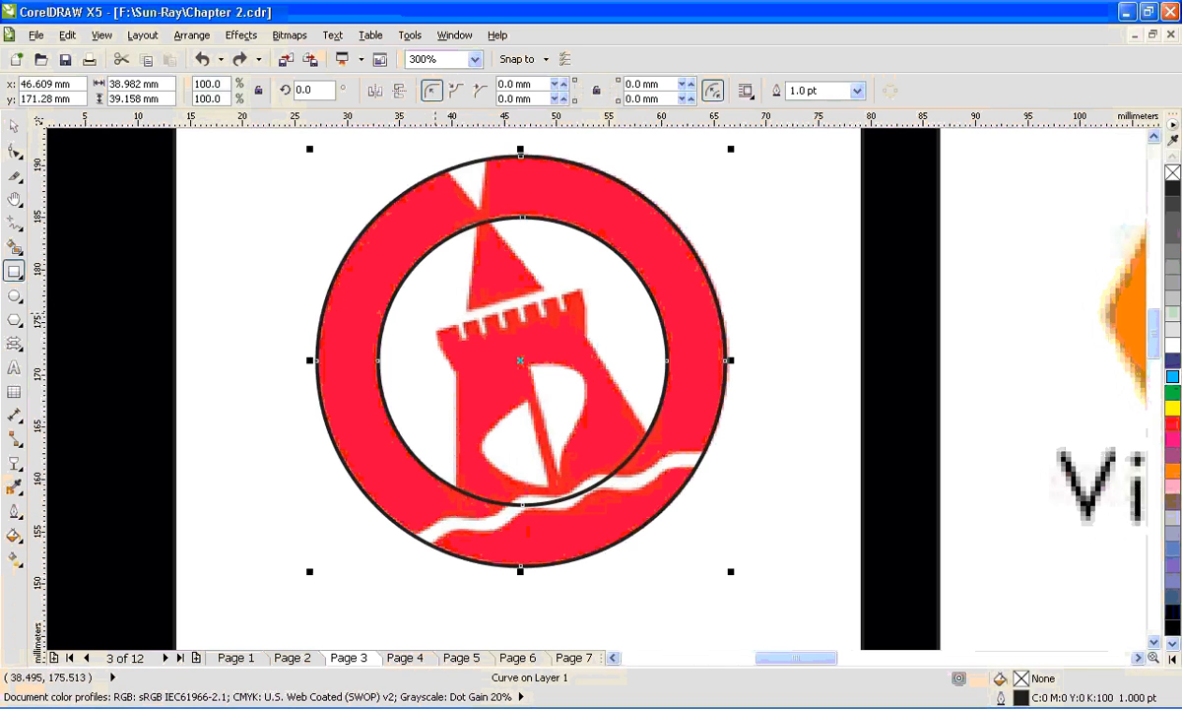
pyautogui.moveTo(426, 305); pyautogui.dragTo(668, 537)
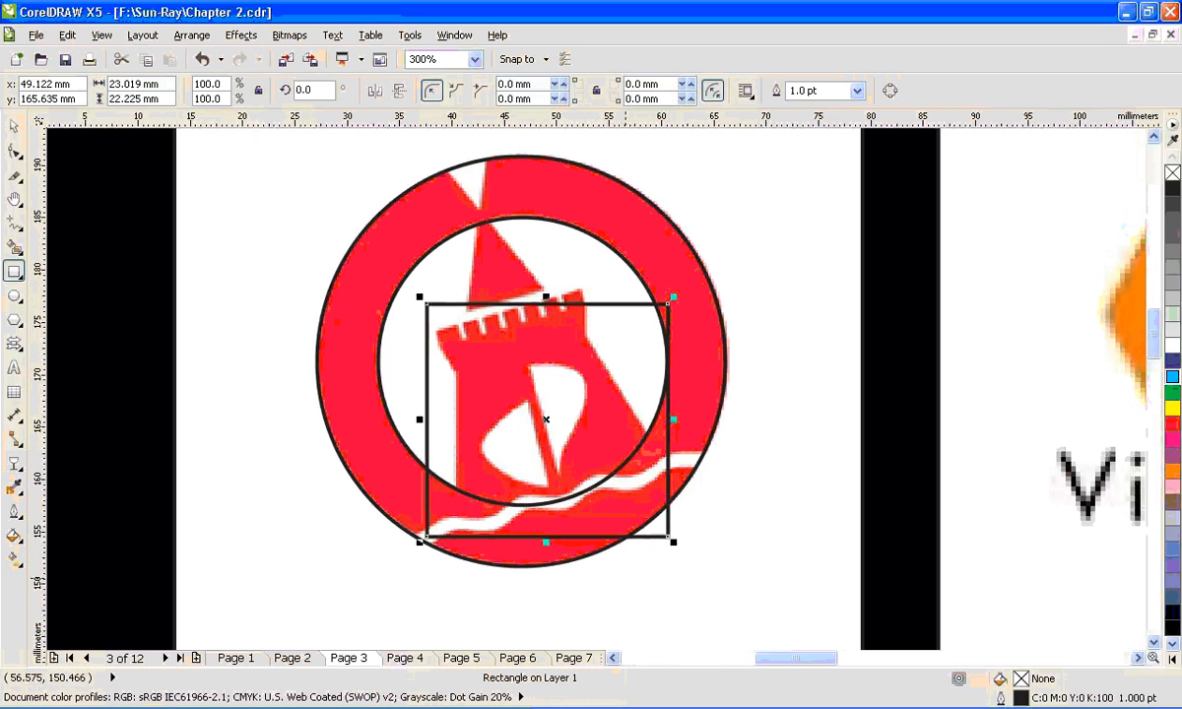
pyautogui.click(20, 277)
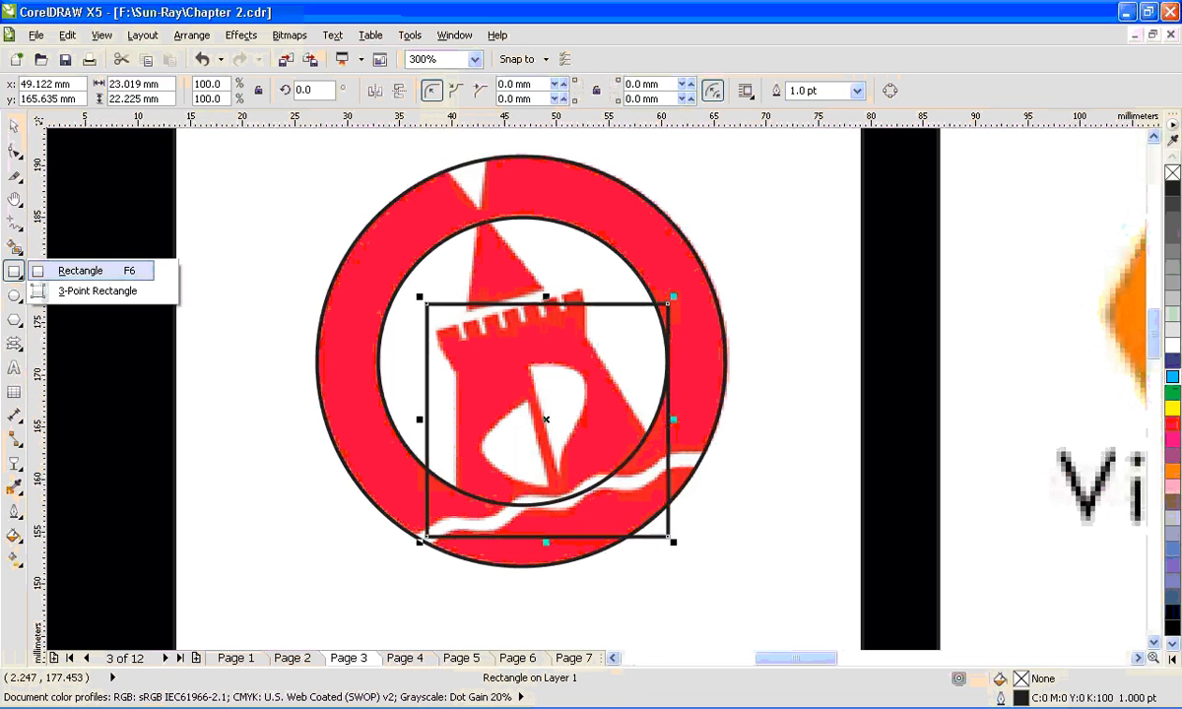
pyautogui.click(549, 354)
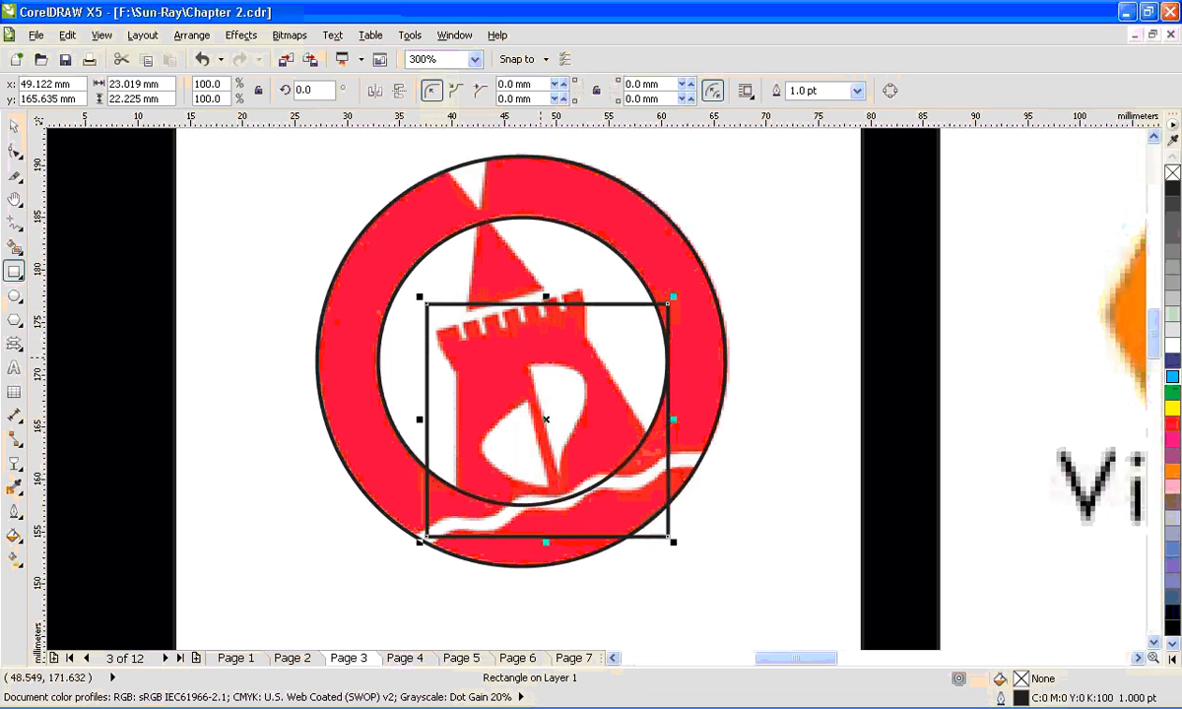
pyautogui.press('space')
pyautogui.press('F2')
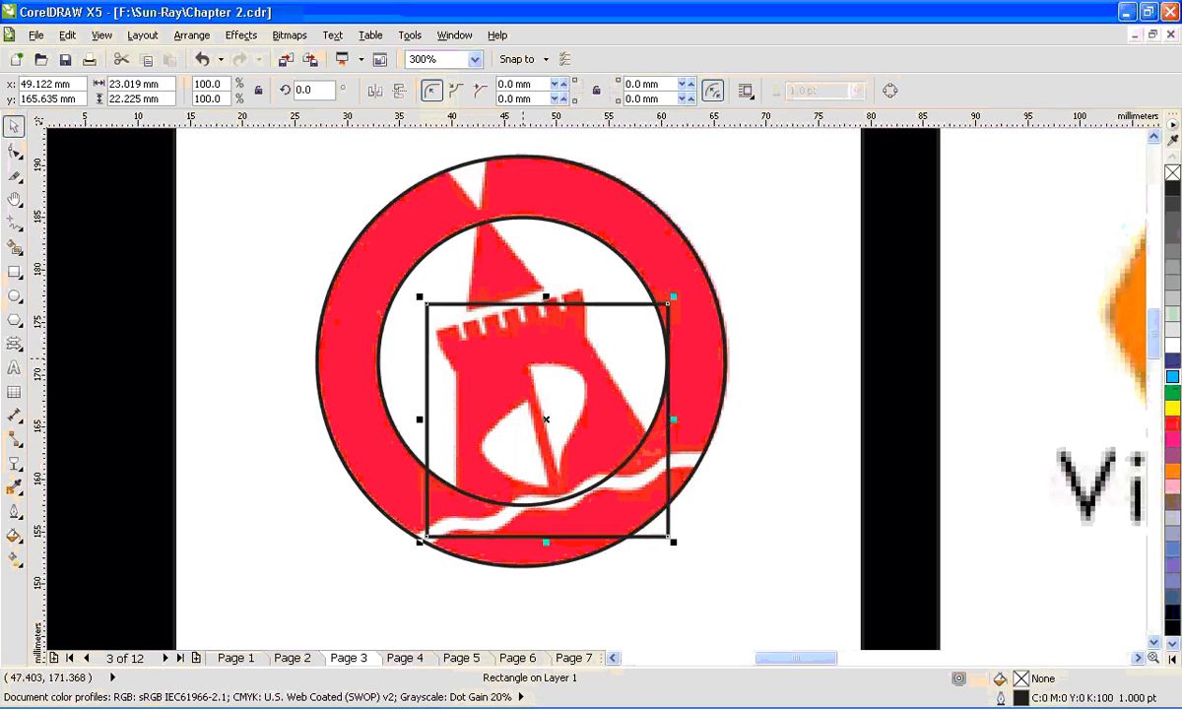
pyautogui.moveTo(365, 272); pyautogui.dragTo(797, 584)
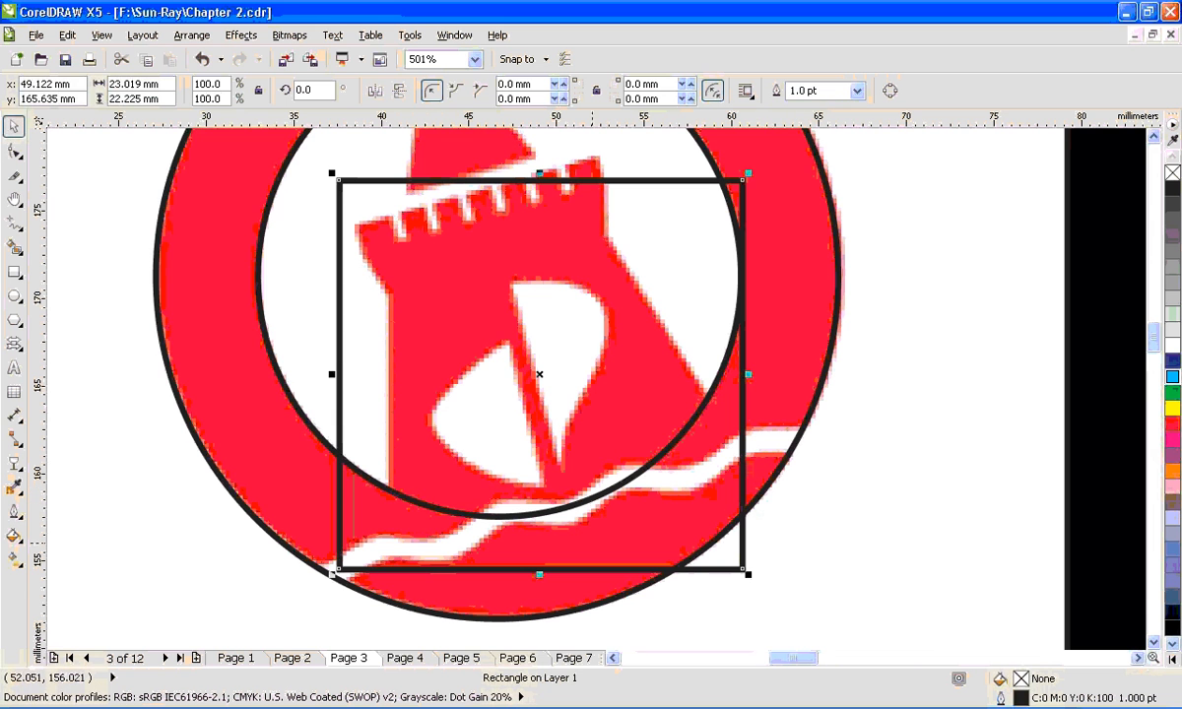
pyautogui.click(192, 35)
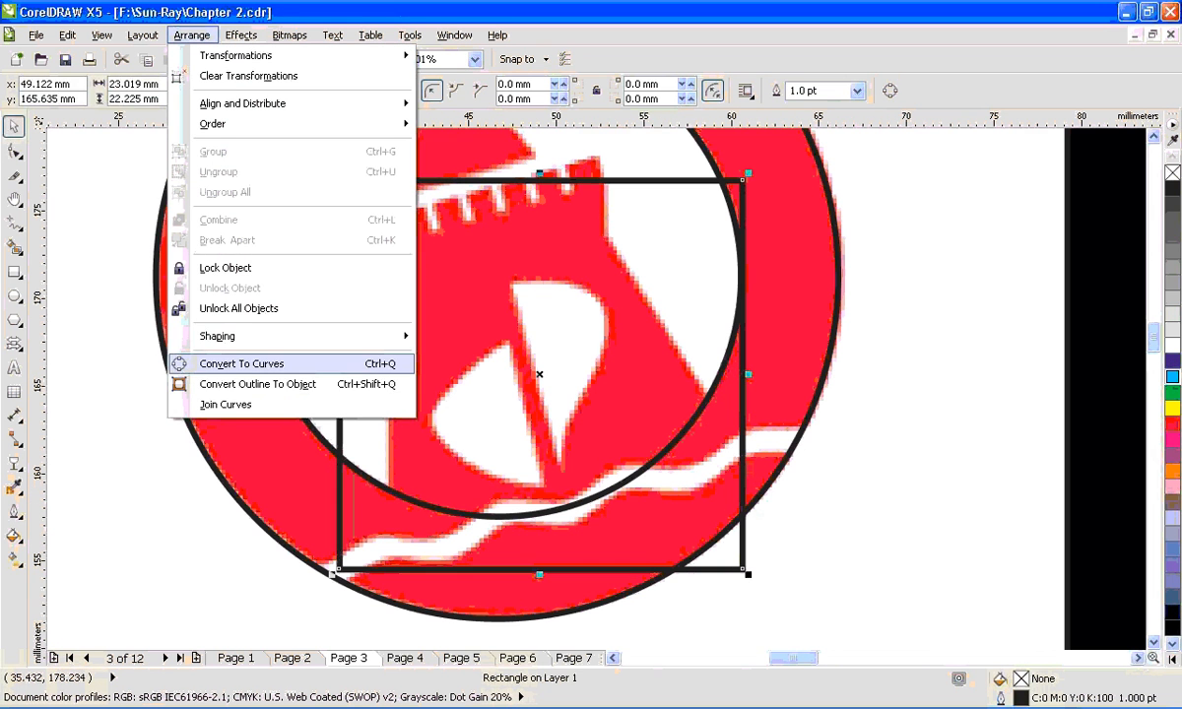
pyautogui.click(241, 364)
# - Reshape the rectangle by moving its four corner nodes onto the corners of the tower body below the battlements
pyautogui.click(14, 149)
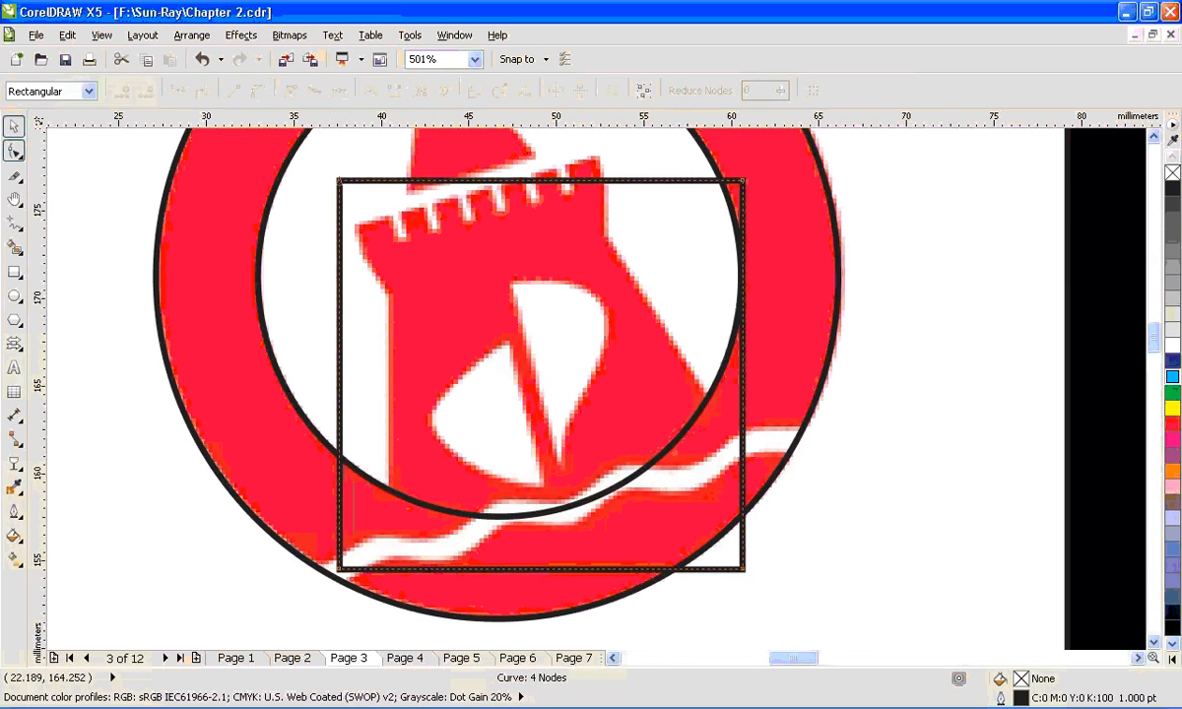
pyautogui.moveTo(341, 567); pyautogui.dragTo(391, 497)
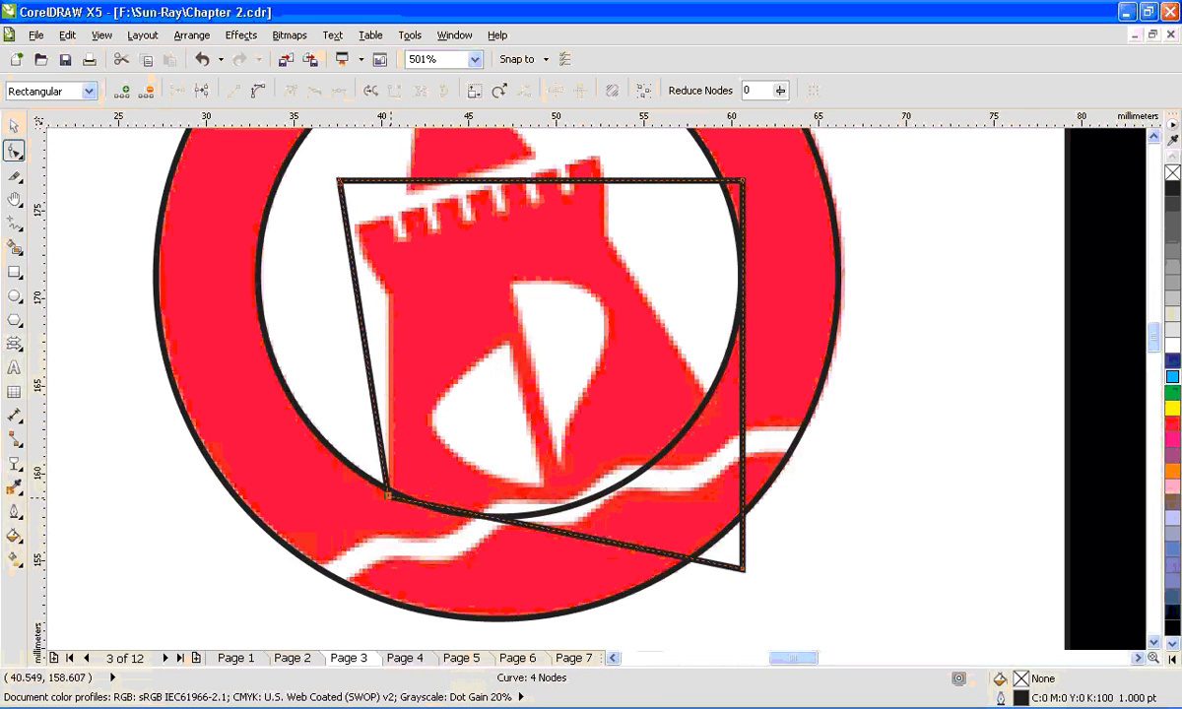
pyautogui.moveTo(742, 568); pyautogui.dragTo(710, 397)
pyautogui.moveTo(743, 182); pyautogui.dragTo(609, 239)
pyautogui.moveTo(339, 182); pyautogui.dragTo(389, 298)
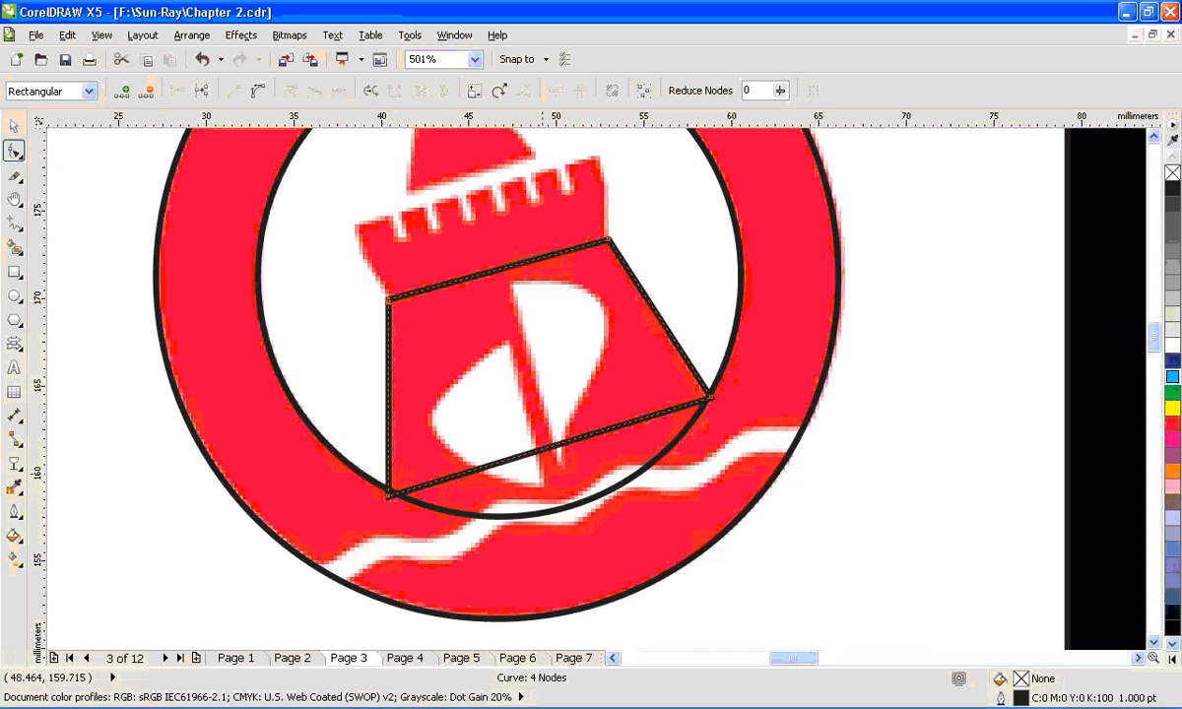
# - Add three nodes along the tower outline's lower edge and pull them down inside the ring band
pyautogui.doubleClick(539, 449)
pyautogui.moveTo(538, 449); pyautogui.dragTo(571, 561)
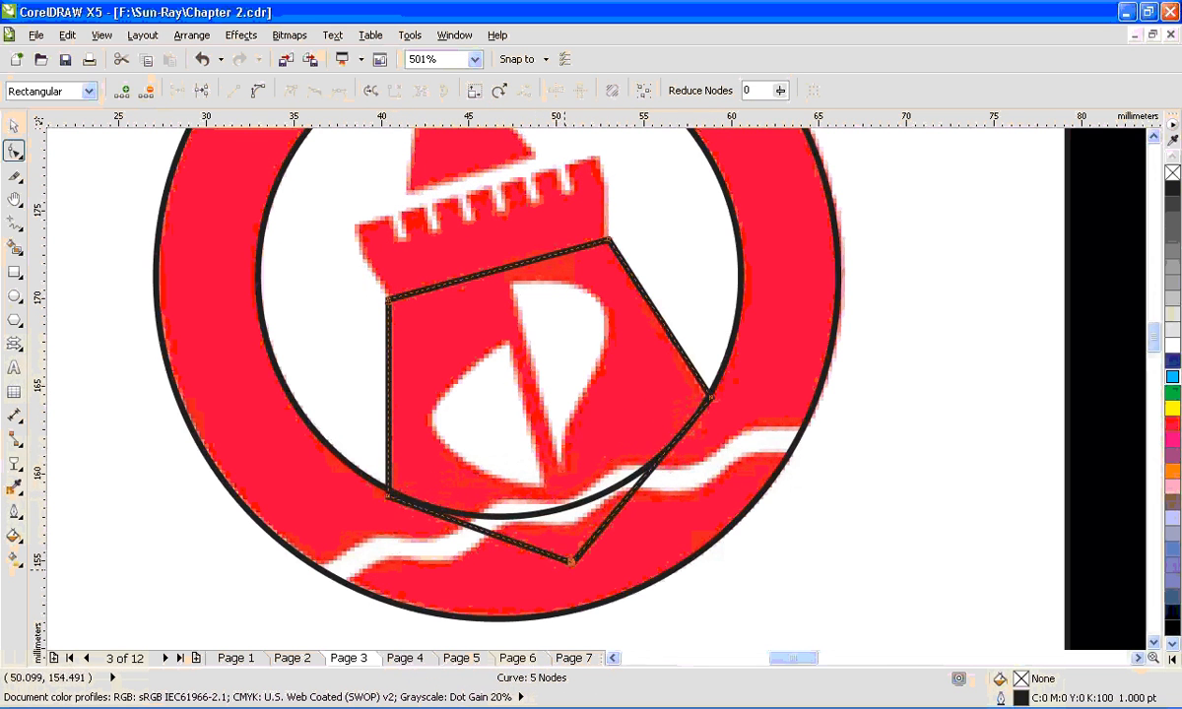
pyautogui.doubleClick(479, 526)
pyautogui.moveTo(479, 526); pyautogui.dragTo(452, 540)
pyautogui.doubleClick(635, 488)
pyautogui.moveTo(634, 487); pyautogui.dragTo(679, 495)
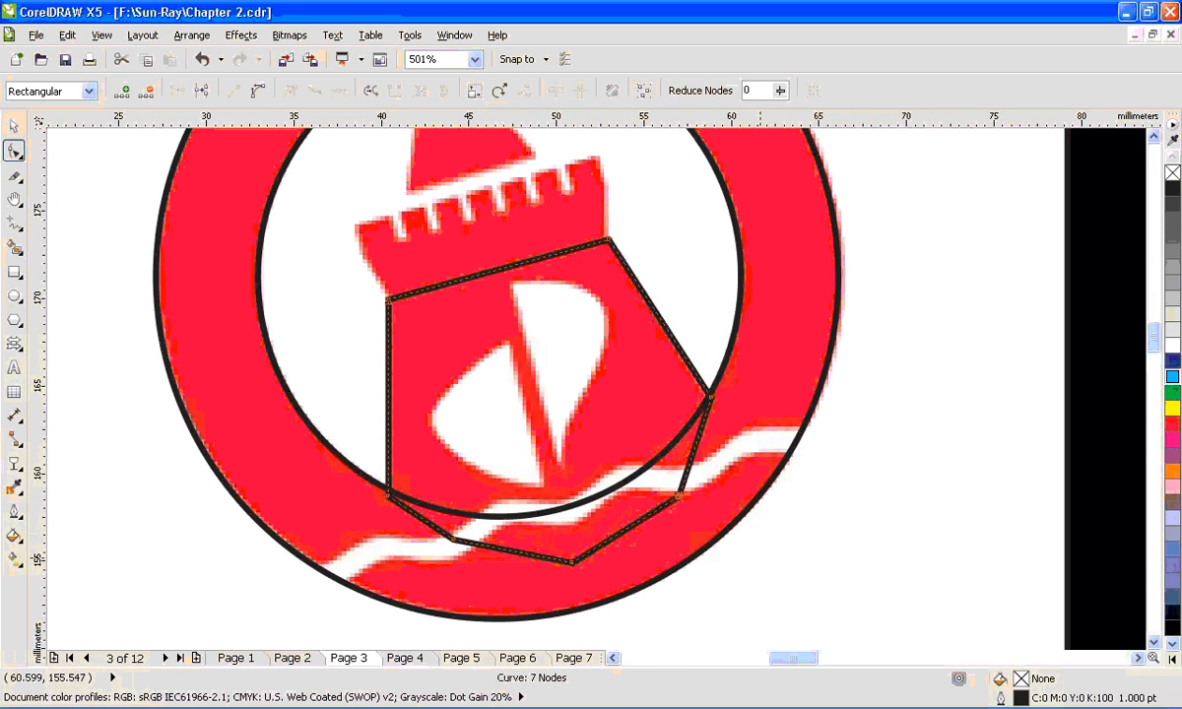
# - Try welding the tower body outline and the ring into a single curve, and undo the weld
pyautogui.press('space')
pyautogui.keyDown('shift'); pyautogui.click(740, 354); pyautogui.keyUp('shift')
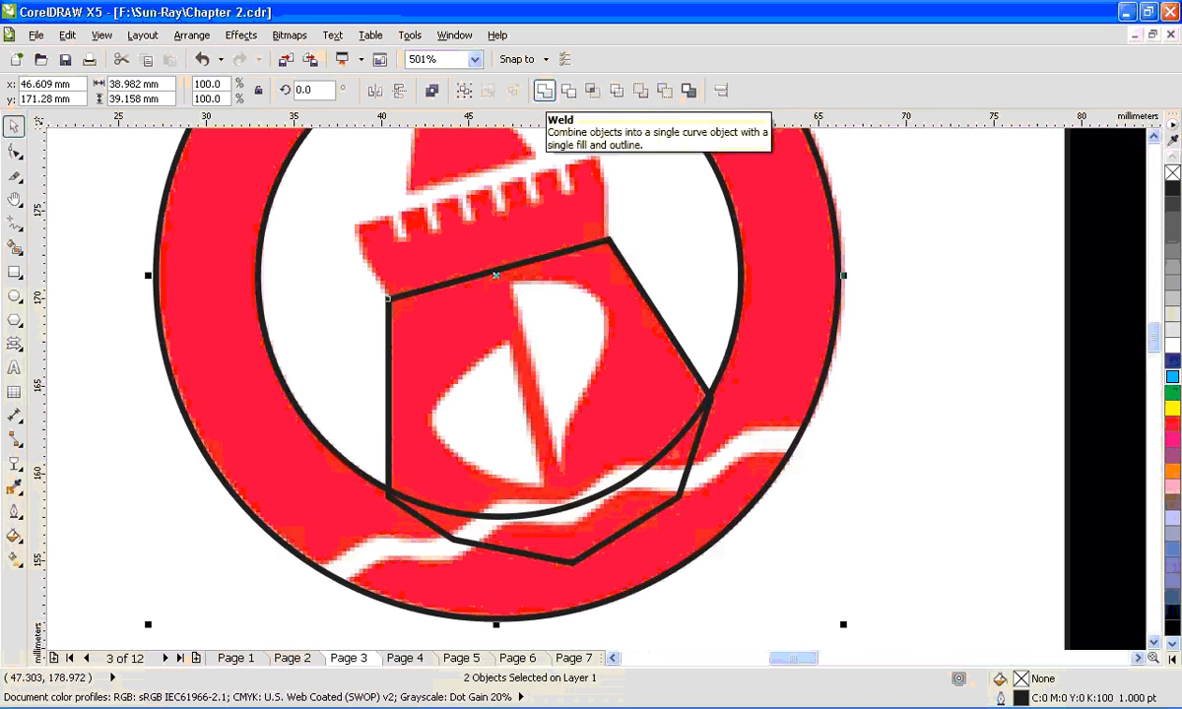
pyautogui.click(544, 90)
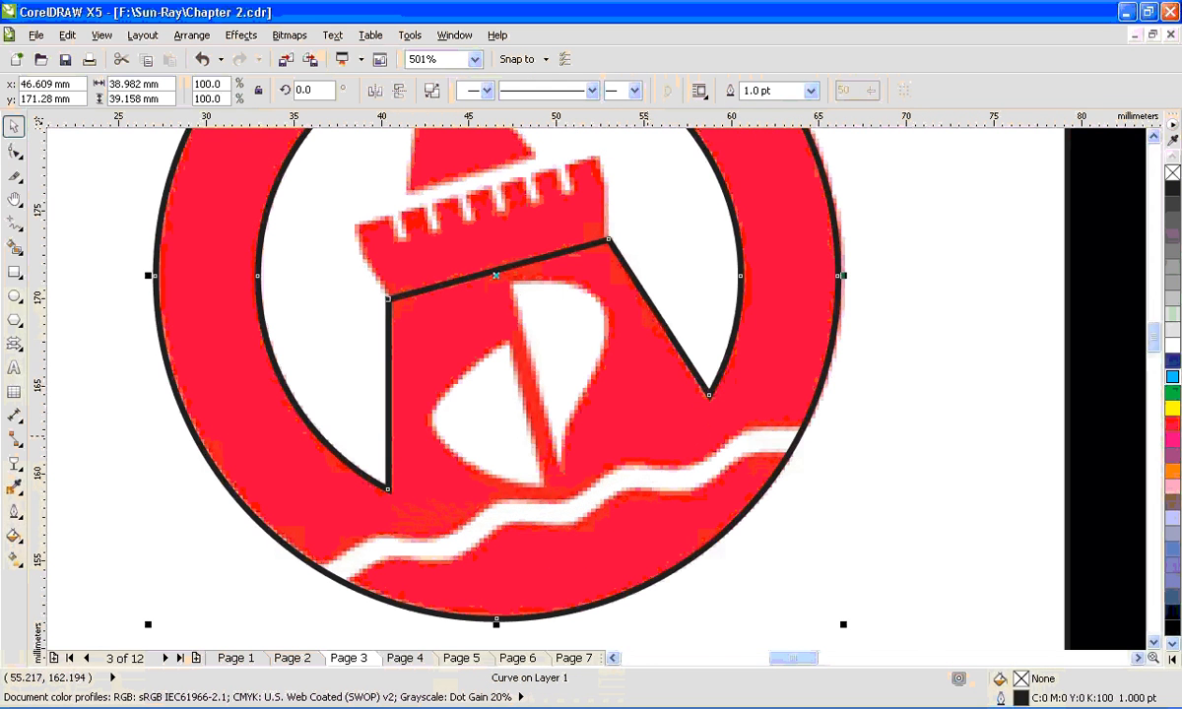
pyautogui.moveTo(765, 383); pyautogui.dragTo(778, 404)
pyautogui.hotkey('ctrl', 'z')
pyautogui.hotkey('ctrl', 'z')
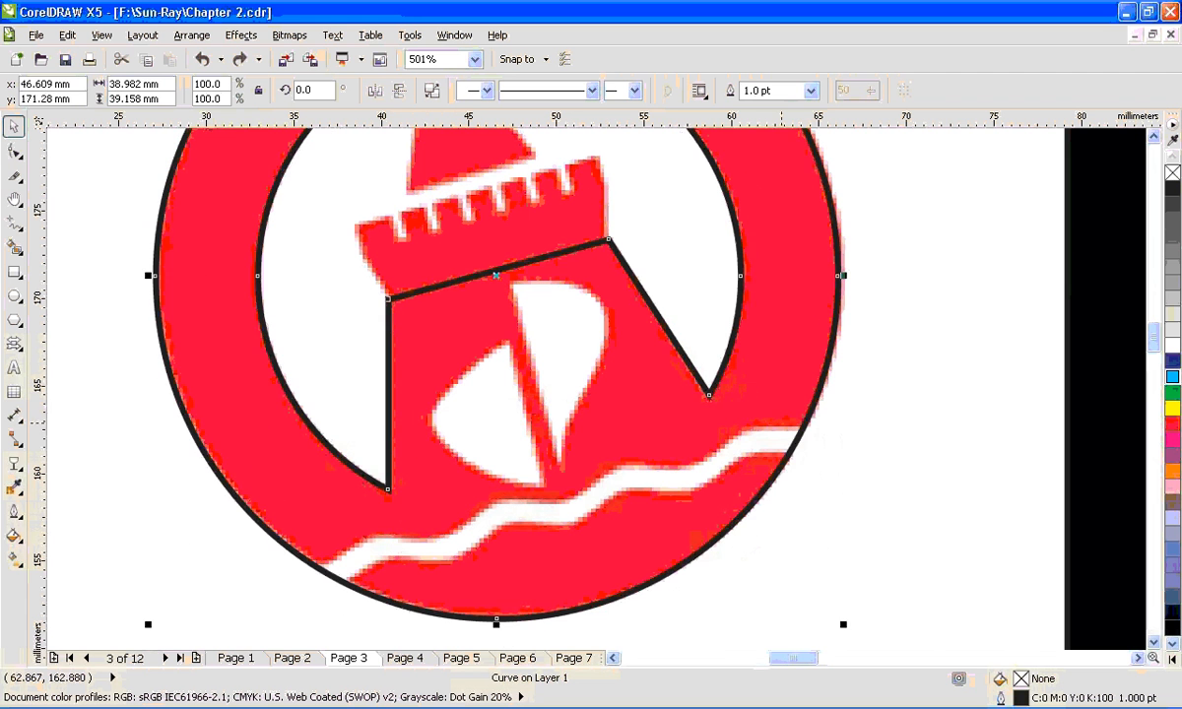
pyautogui.hotkey('ctrl', 'z')
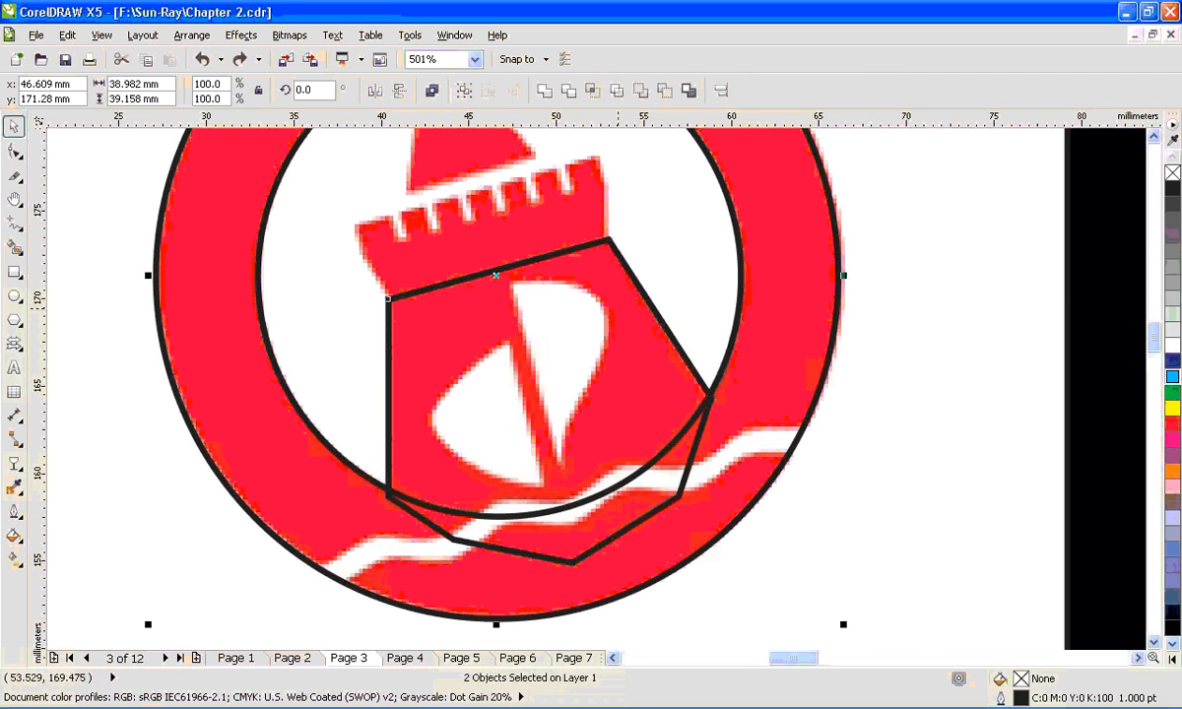
# - Try moving the tower body outline and the ring apart as separate objects, and bring the ring back over the logo
pyautogui.click(649, 304)
pyautogui.moveTo(658, 320); pyautogui.dragTo(419, 326)
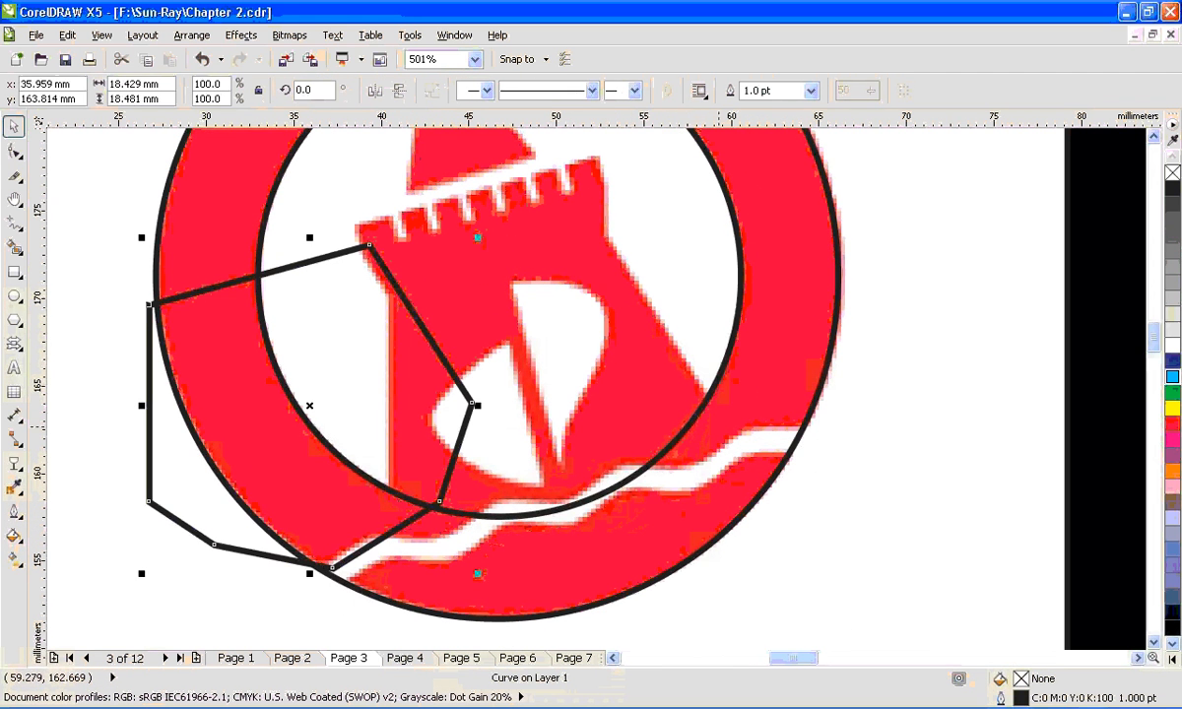
pyautogui.moveTo(719, 426); pyautogui.dragTo(819, 425)
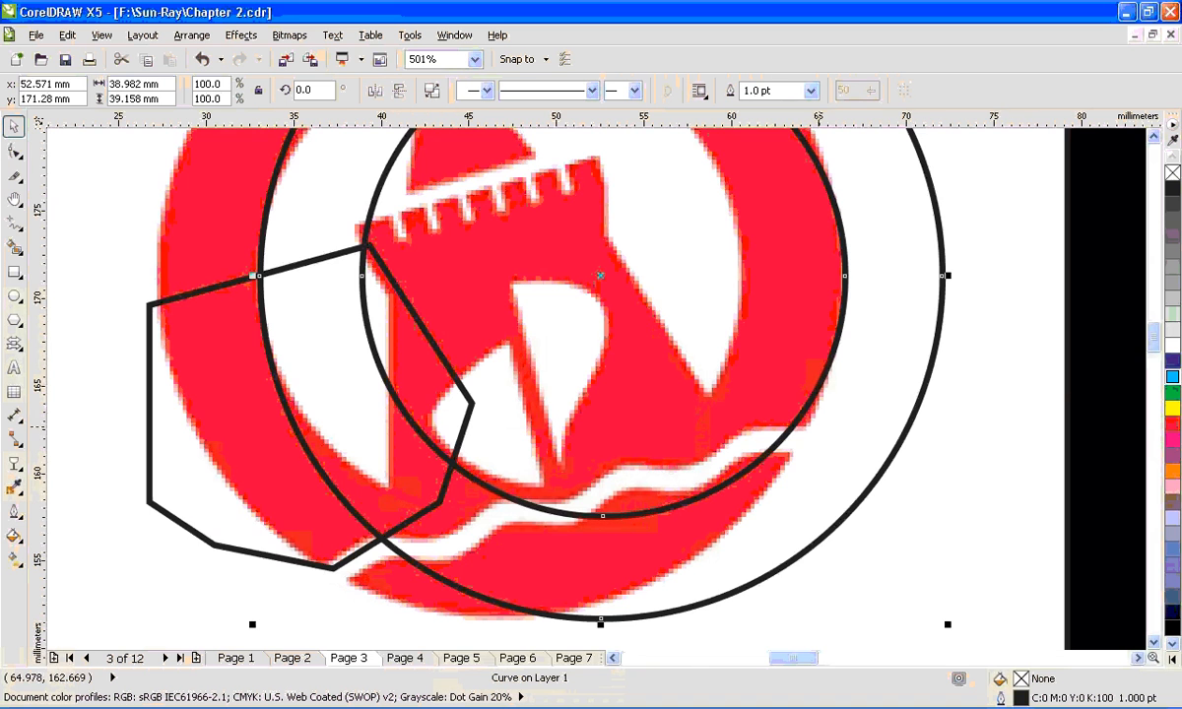
pyautogui.scroll(-1, 819, 425)
pyautogui.moveTo(449, 362); pyautogui.dragTo(296, 369)
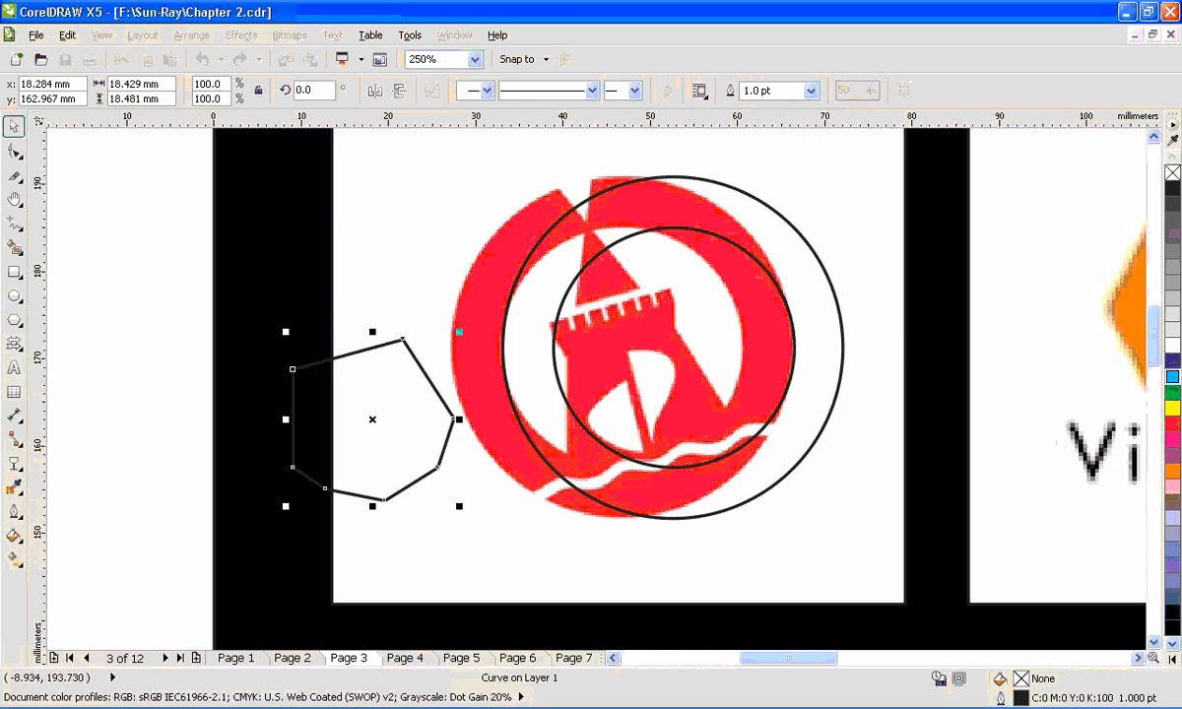
pyautogui.click(114, 154)
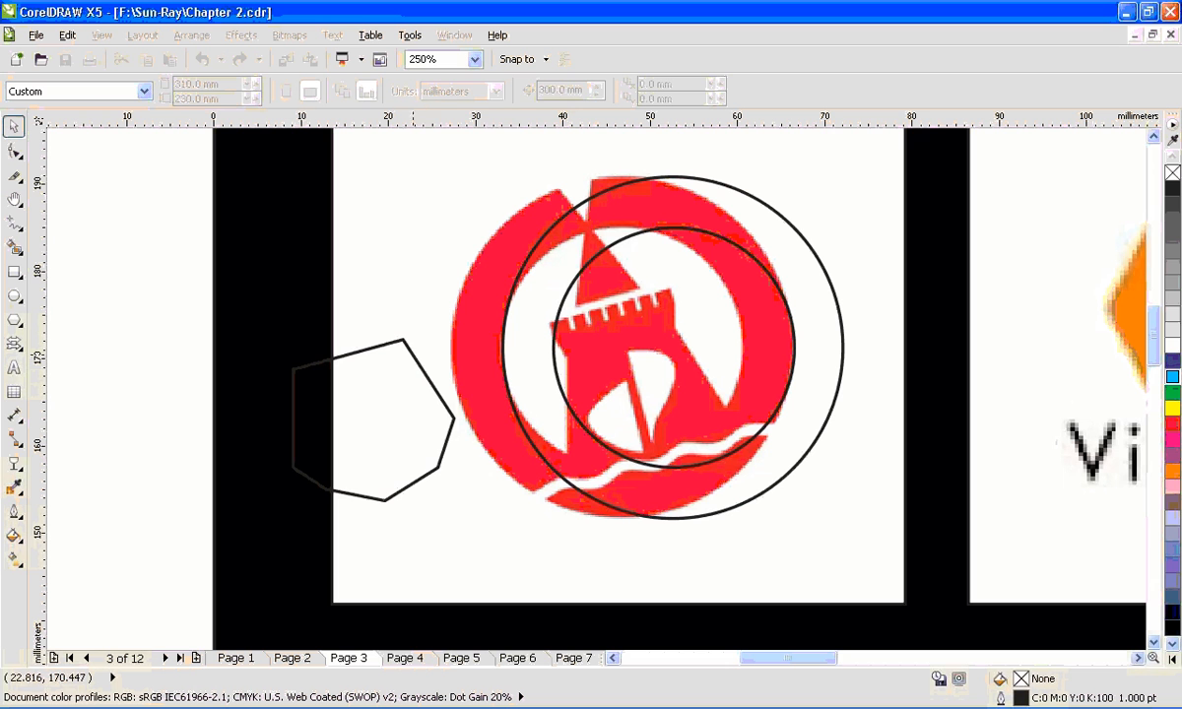
pyautogui.moveTo(413, 353); pyautogui.dragTo(484, 400)
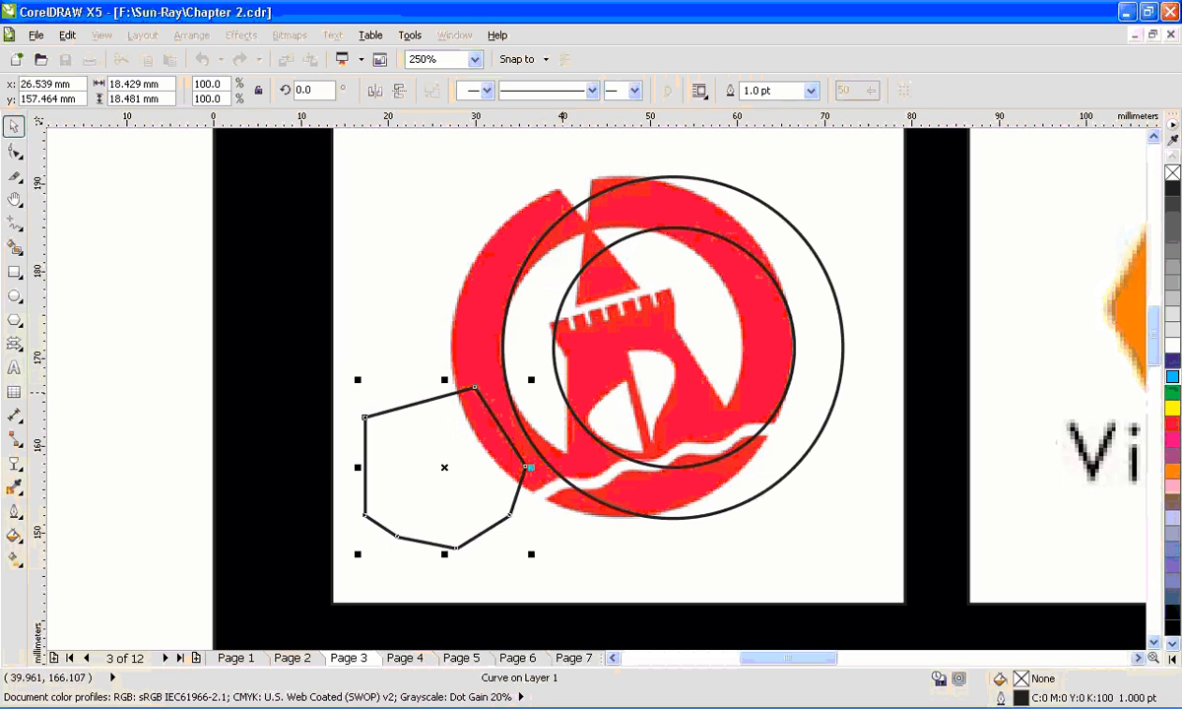
pyautogui.moveTo(563, 391); pyautogui.dragTo(513, 392)
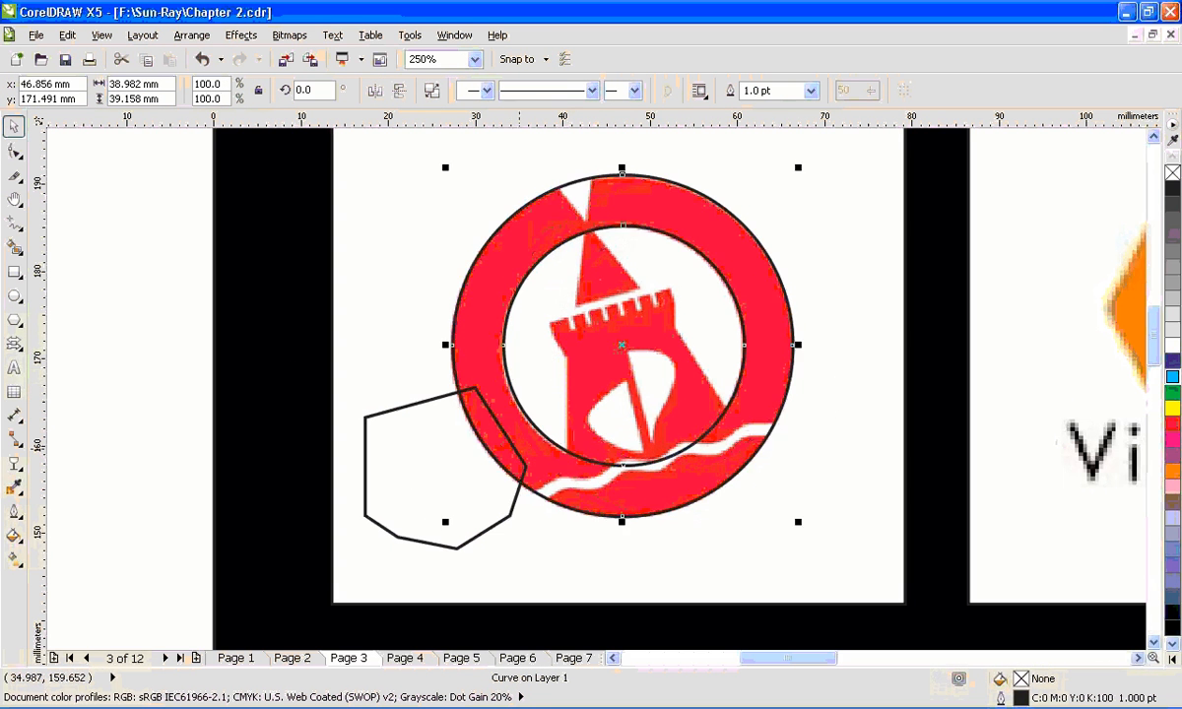
# - Undo the moves of the tower body outline and the ring back to their traced positions on the logo
pyautogui.hotkey('ctrl', 'z')
pyautogui.hotkey('ctrl', 'z')
pyautogui.hotkey('ctrl', 'z')
pyautogui.hotkey('ctrl', 'z')
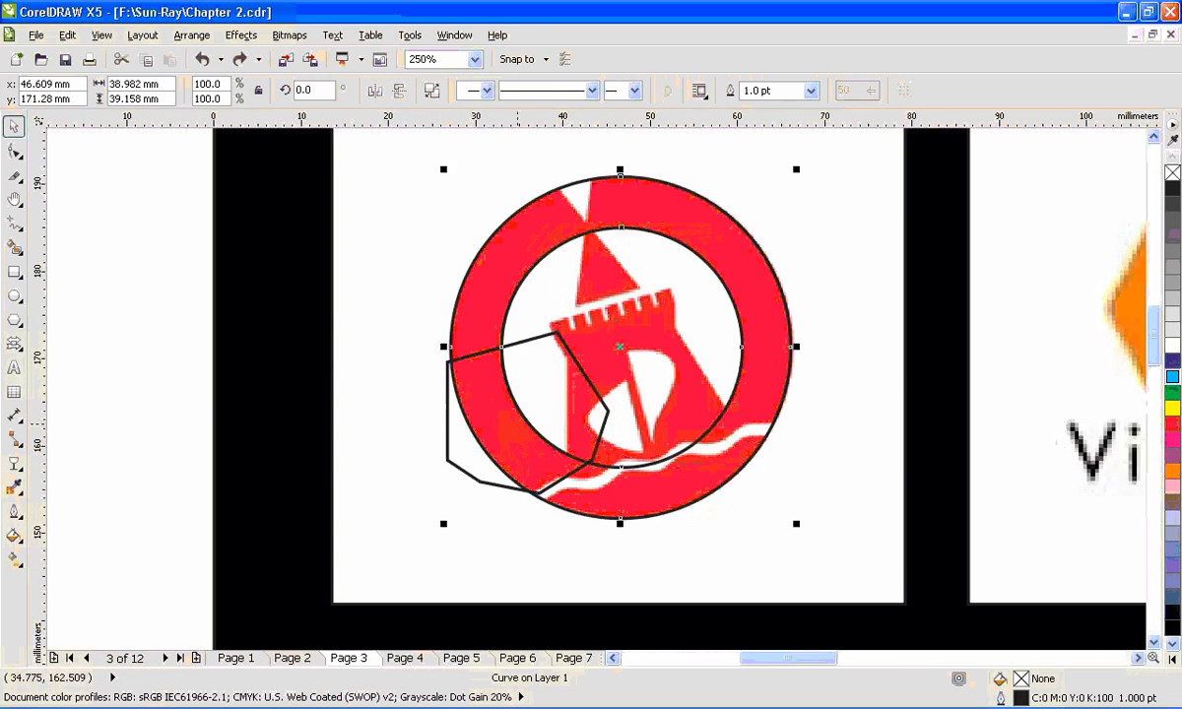
pyautogui.hotkey('ctrl', 'z')
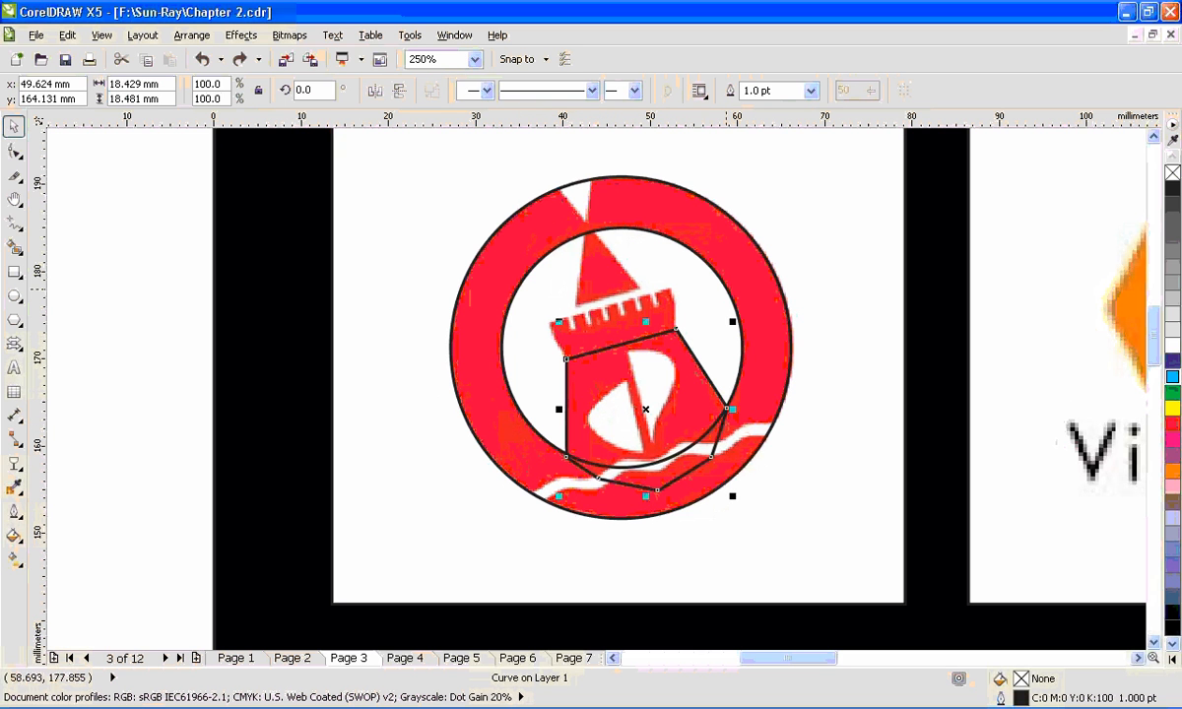
# - Weld the tower body outline and the ring into a single curve at their traced position on the logo
pyautogui.keyDown('shift'); pyautogui.click(724, 285); pyautogui.keyUp('shift')
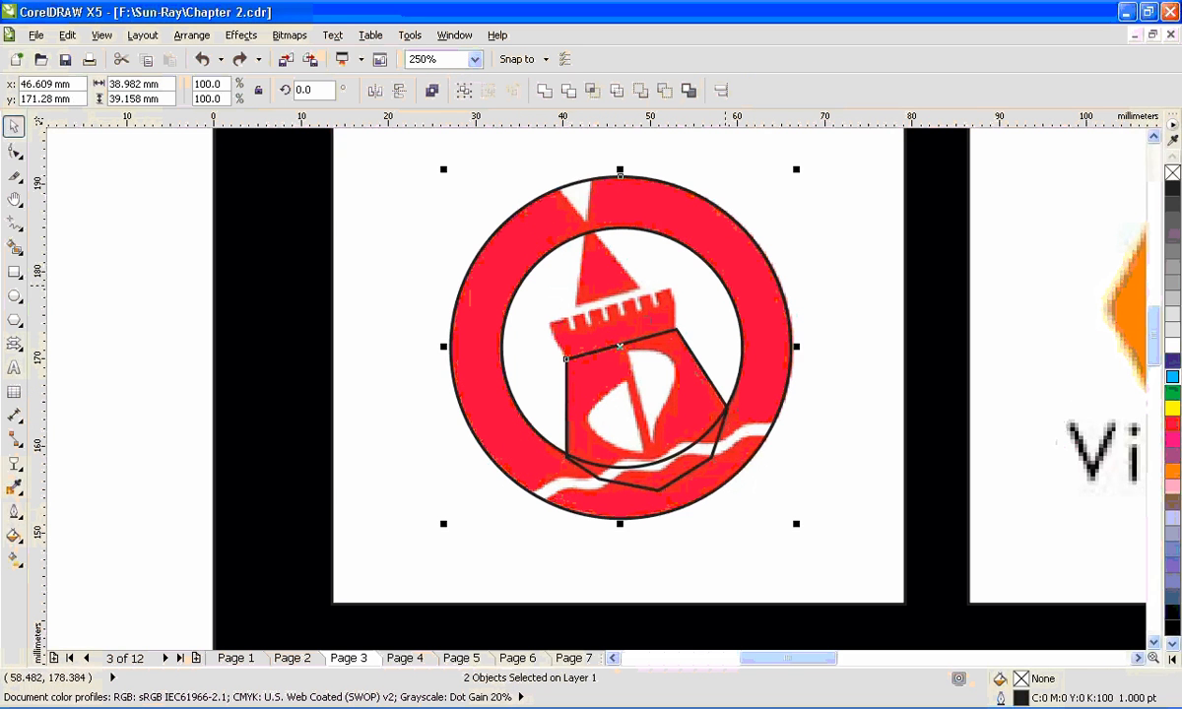
pyautogui.moveTo(731, 293); pyautogui.dragTo(348, 288)
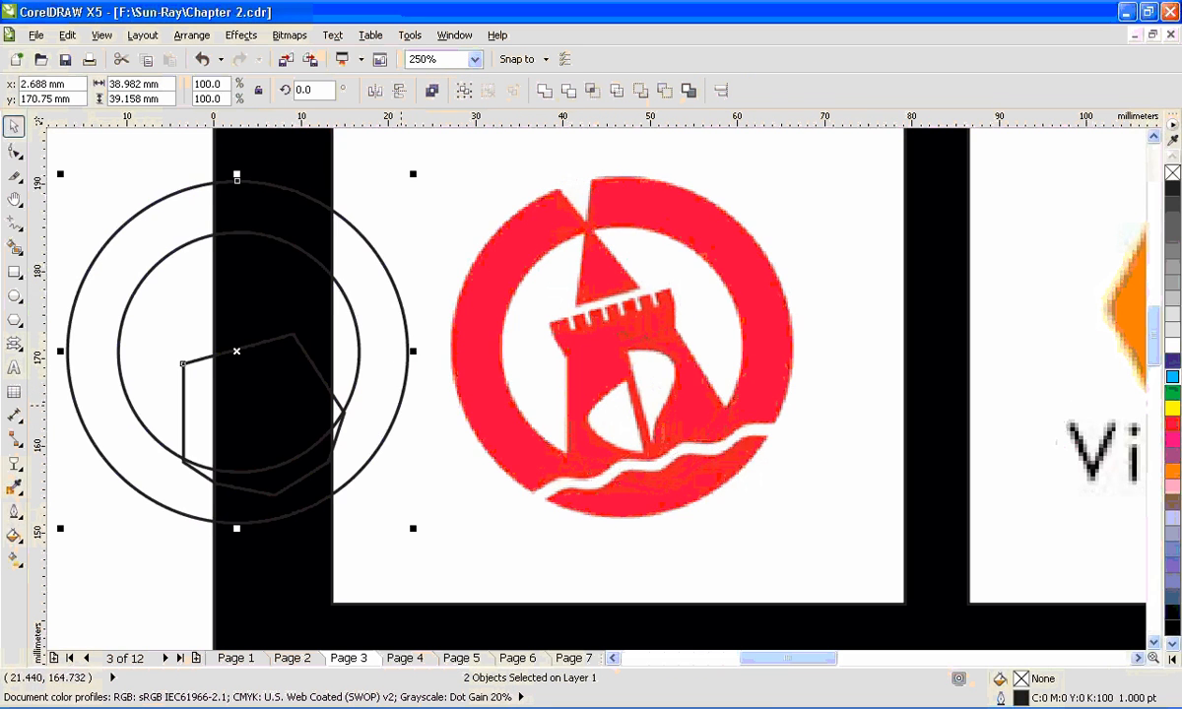
pyautogui.hotkey('ctrl', 'z')
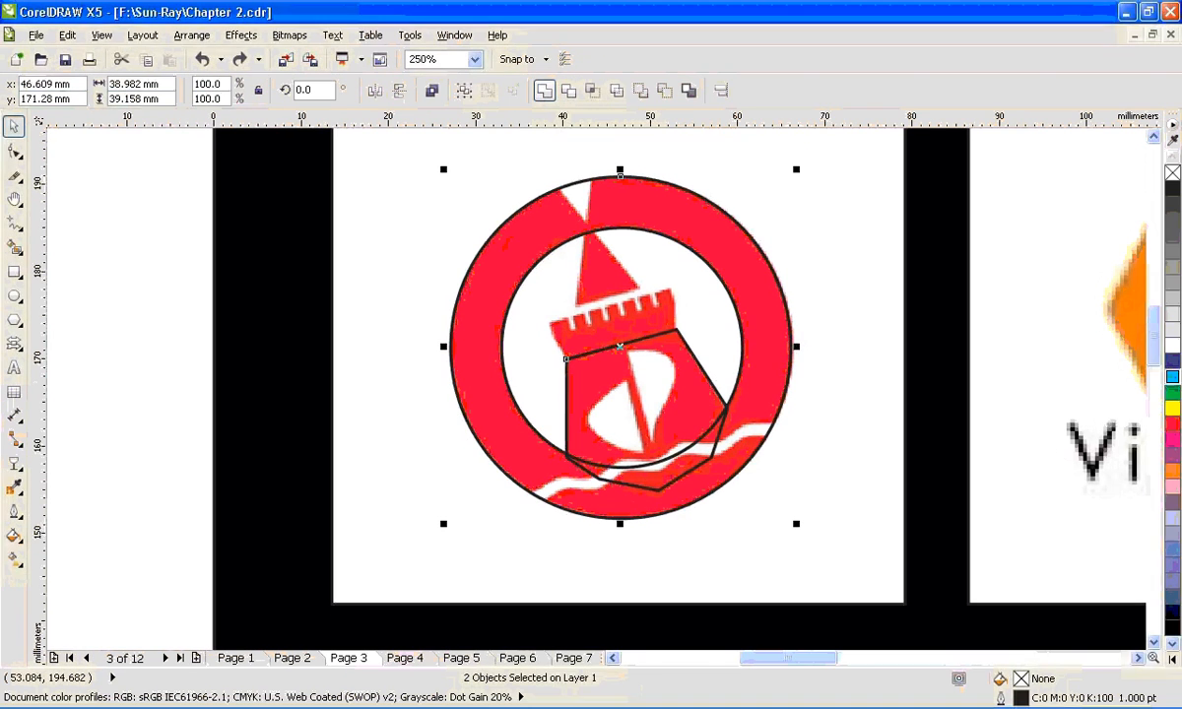
pyautogui.click(586, 181)
pyautogui.moveTo(726, 419); pyautogui.dragTo(432, 430)
pyautogui.hotkey('ctrl', 'z')
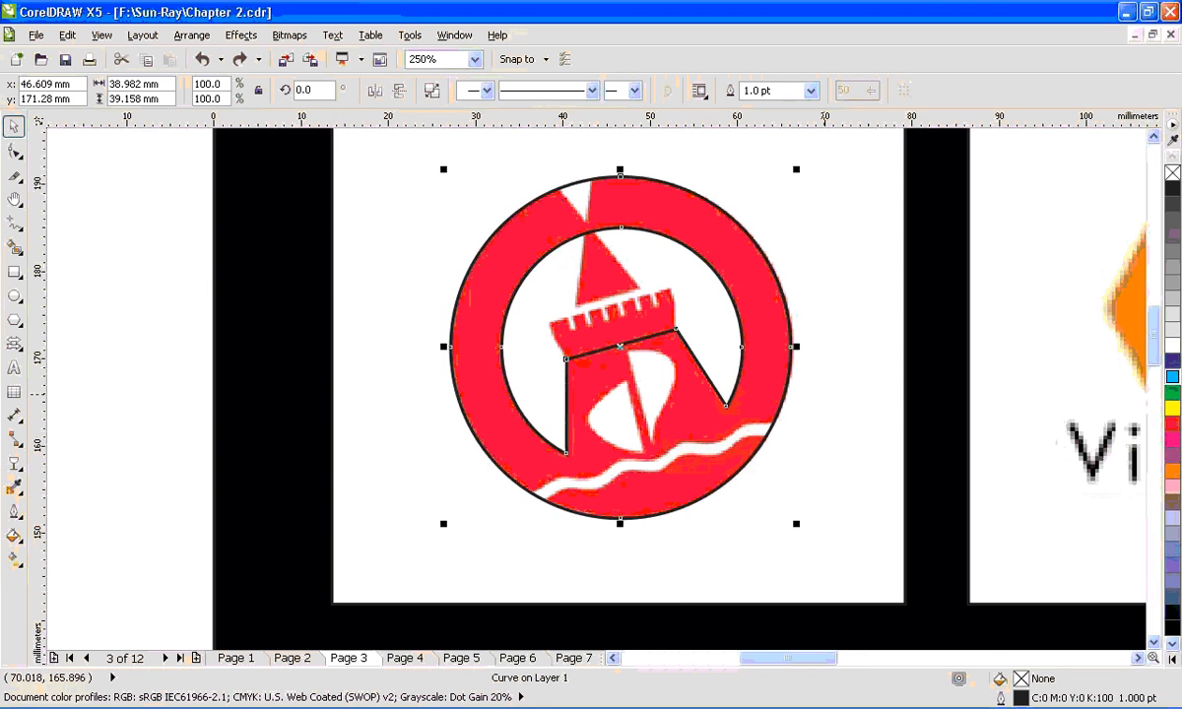
# - Draw a rectangle about 10.2 mm wide and 6.5 mm high over the tower's battlement and convert it to curves
pyautogui.scroll(2, 820, 390)
pyautogui.press('F2')
pyautogui.moveTo(272, 380); pyautogui.dragTo(600, 163)
pyautogui.press('F6')
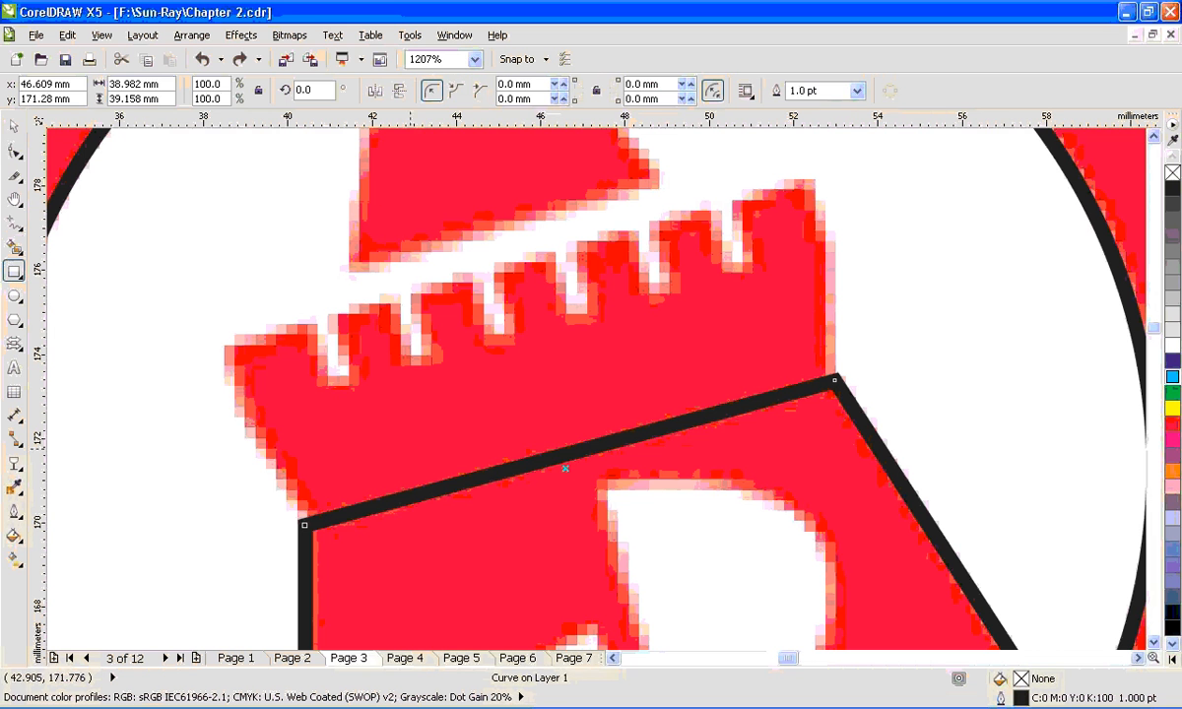
pyautogui.moveTo(266, 242)
pyautogui.mouseDown()
pyautogui.moveTo(414, 373)
pyautogui.moveTo(702, 523)
pyautogui.mouseUp()
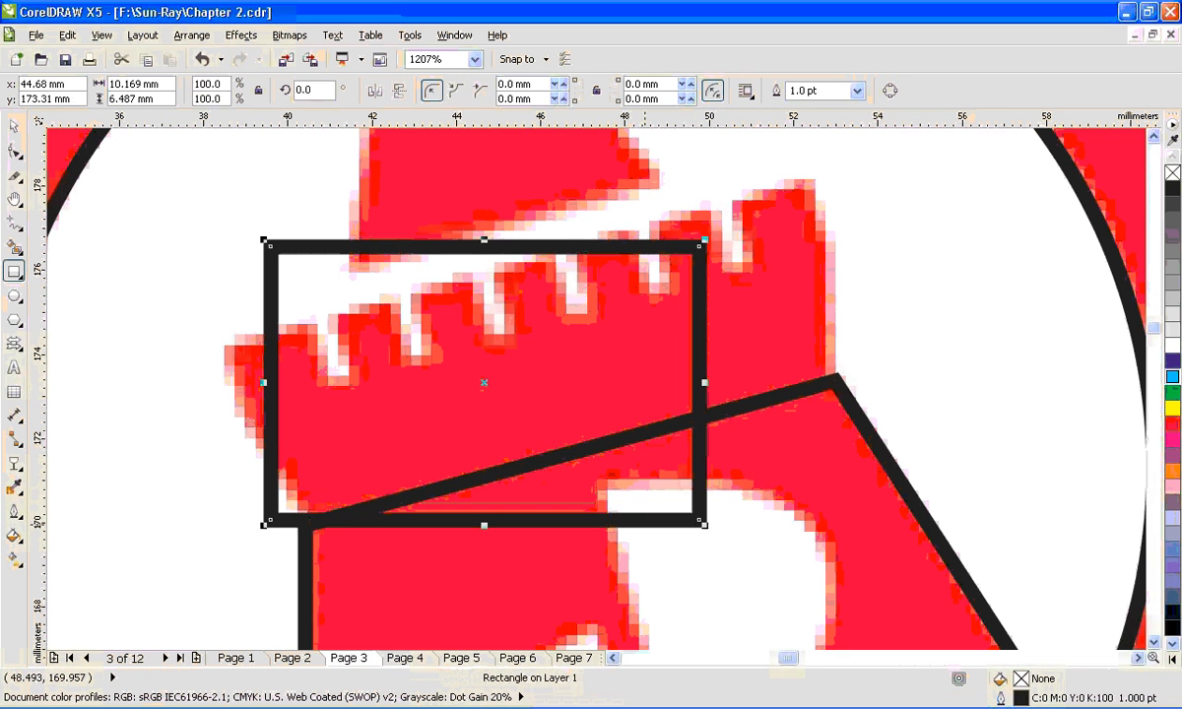
pyautogui.press('F10')
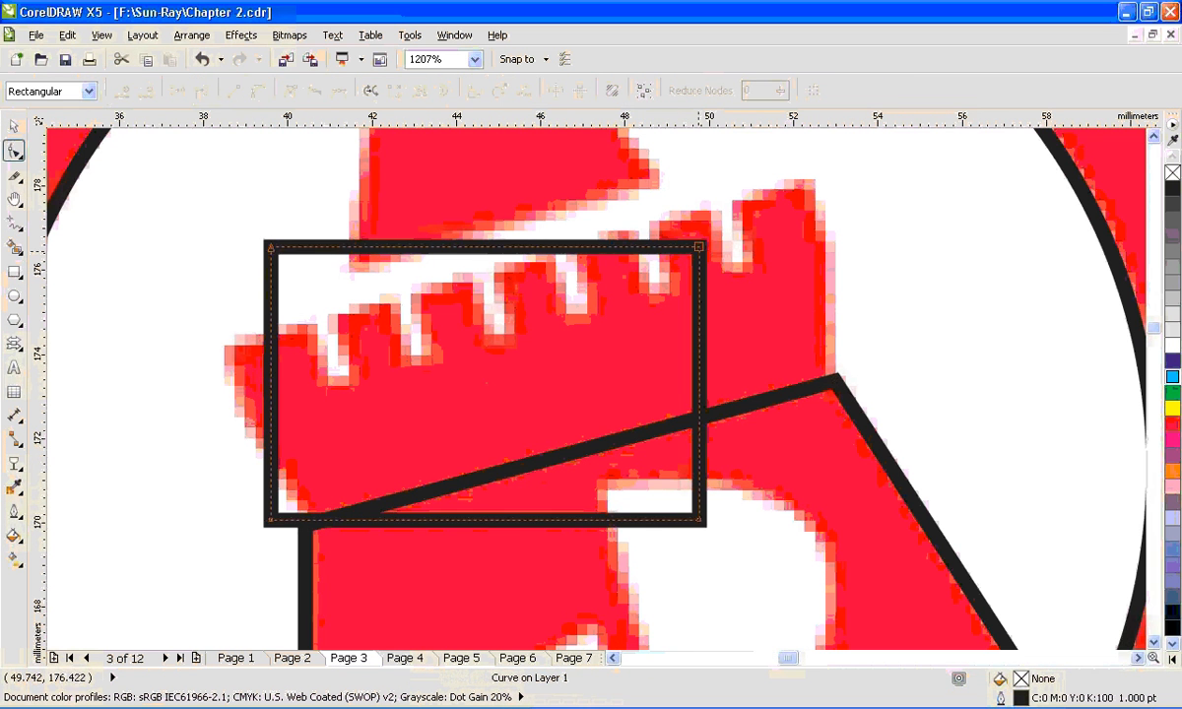
# - Fit the rectangle's two right corner nodes to the battlement's right corners and bow its right side slightly outward as a curve
pyautogui.moveTo(697, 248); pyautogui.dragTo(814, 181)
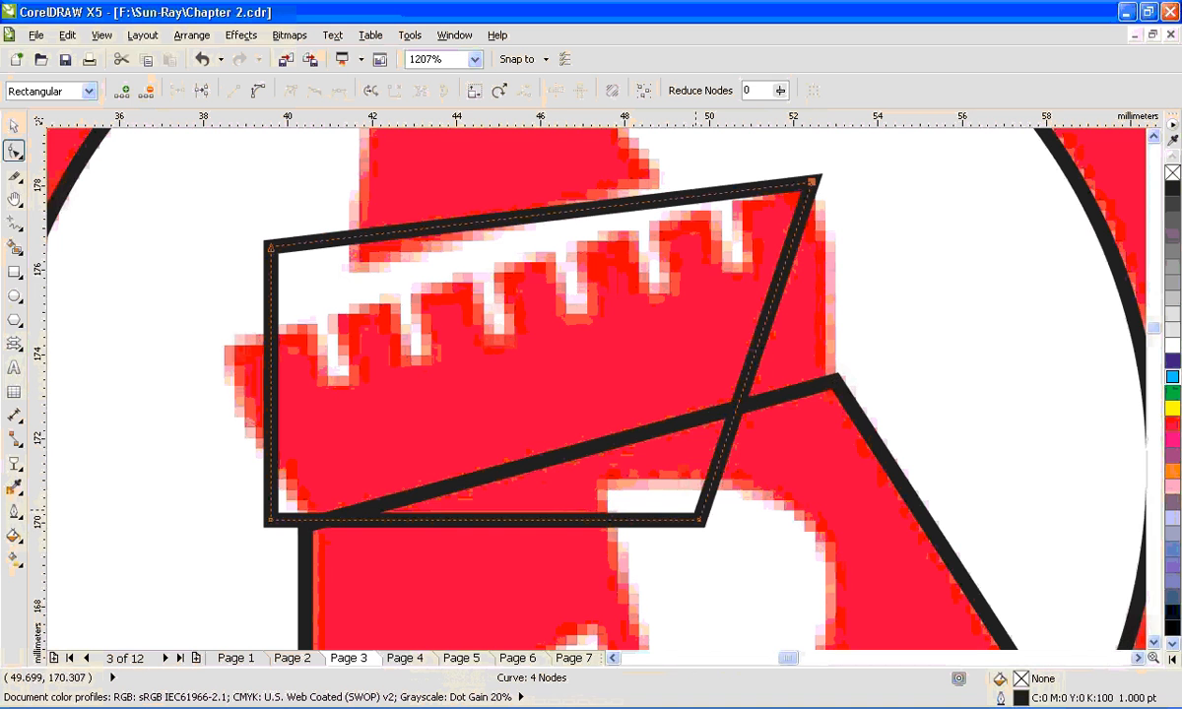
pyautogui.moveTo(700, 520); pyautogui.dragTo(837, 401)
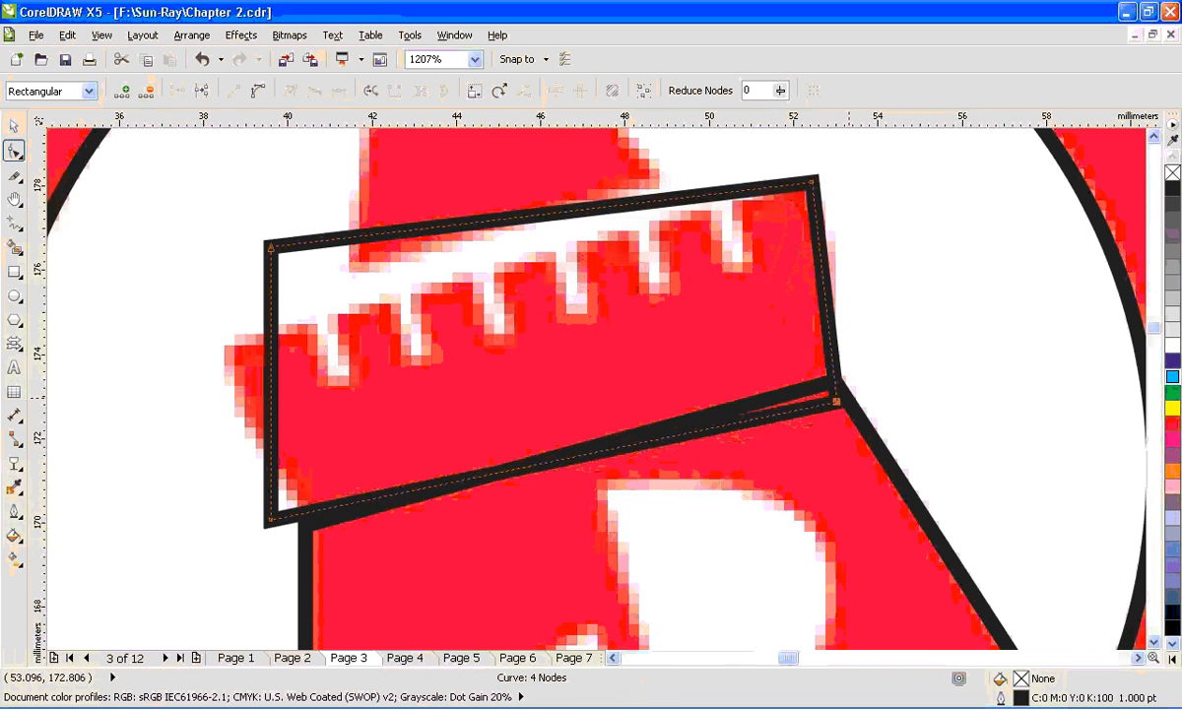
pyautogui.click(822, 277)
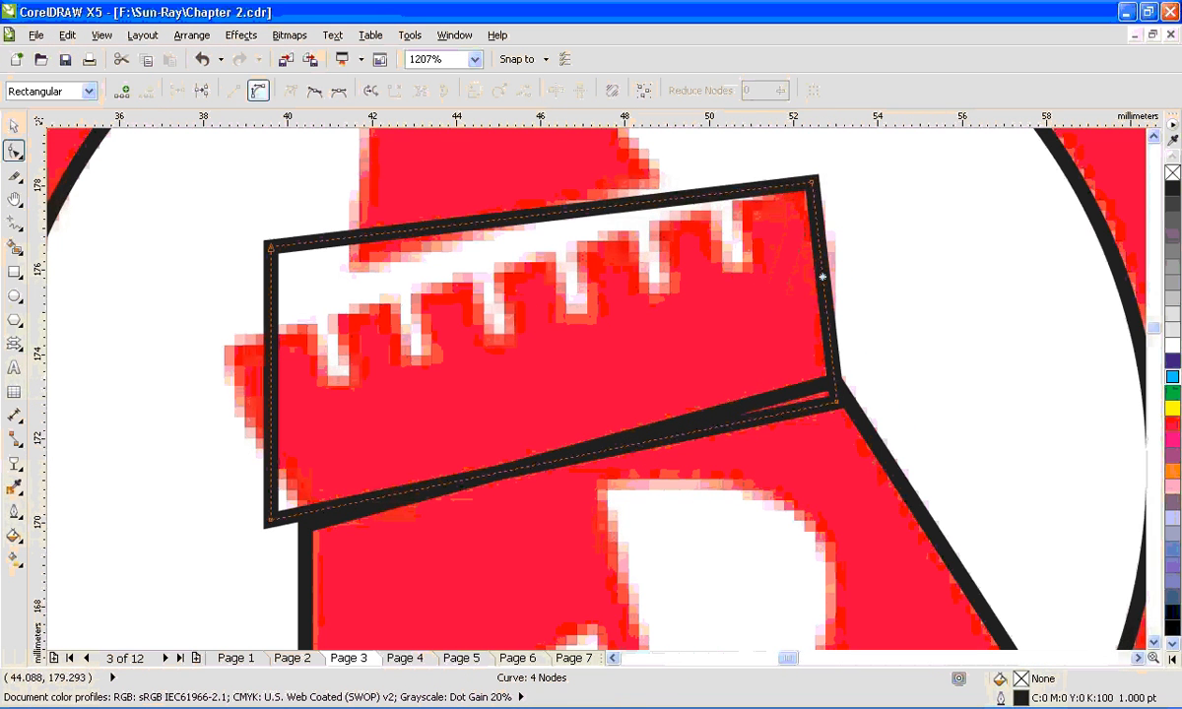
pyautogui.moveTo(822, 276); pyautogui.dragTo(832, 283)
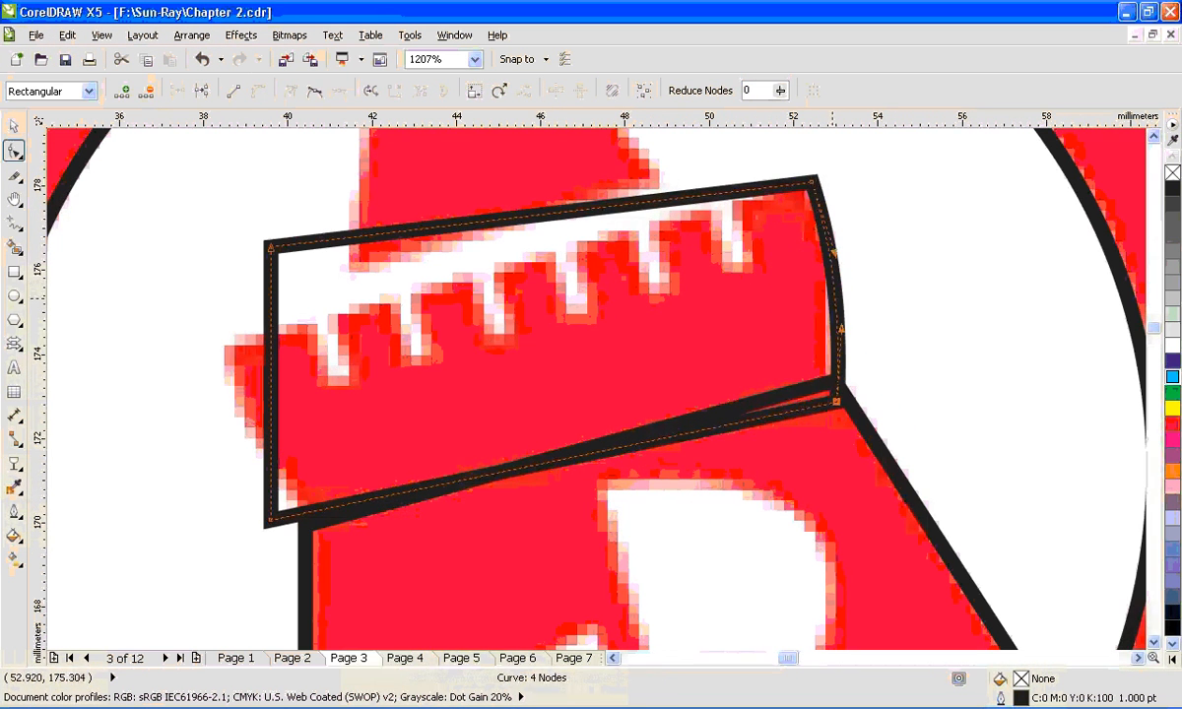
# - Fit the left corner nodes to the battlement's slanted left edge, curve that side outward, and fine-tune the lower-left and upper-right corners
pyautogui.moveTo(269, 521); pyautogui.dragTo(321, 554)
pyautogui.moveTo(273, 244); pyautogui.dragTo(218, 343)
pyautogui.click(275, 460)
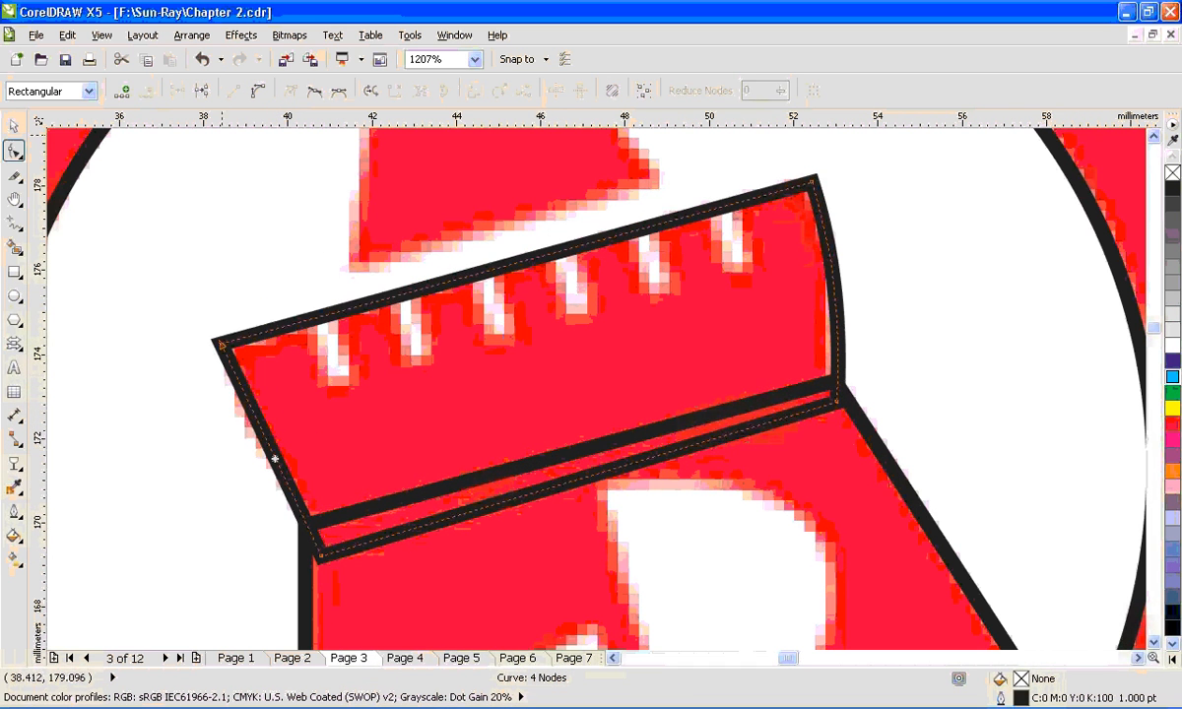
pyautogui.click(258, 91)
pyautogui.moveTo(272, 454); pyautogui.dragTo(264, 460)
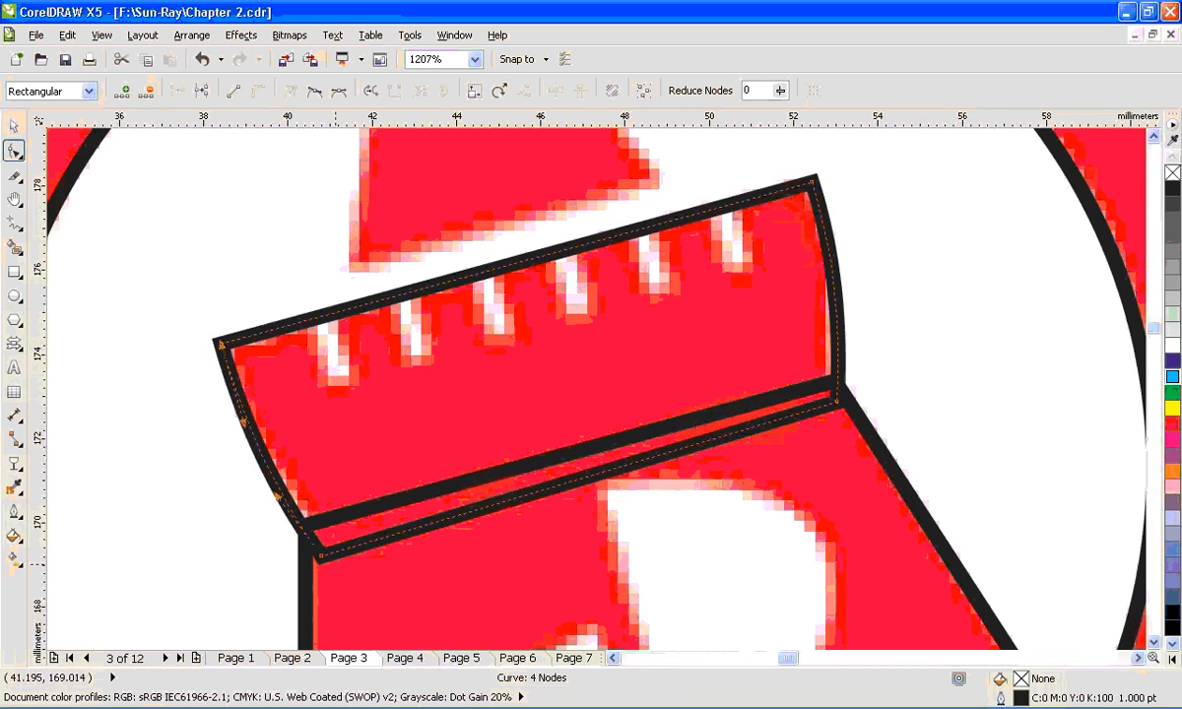
pyautogui.moveTo(321, 557); pyautogui.dragTo(324, 553)
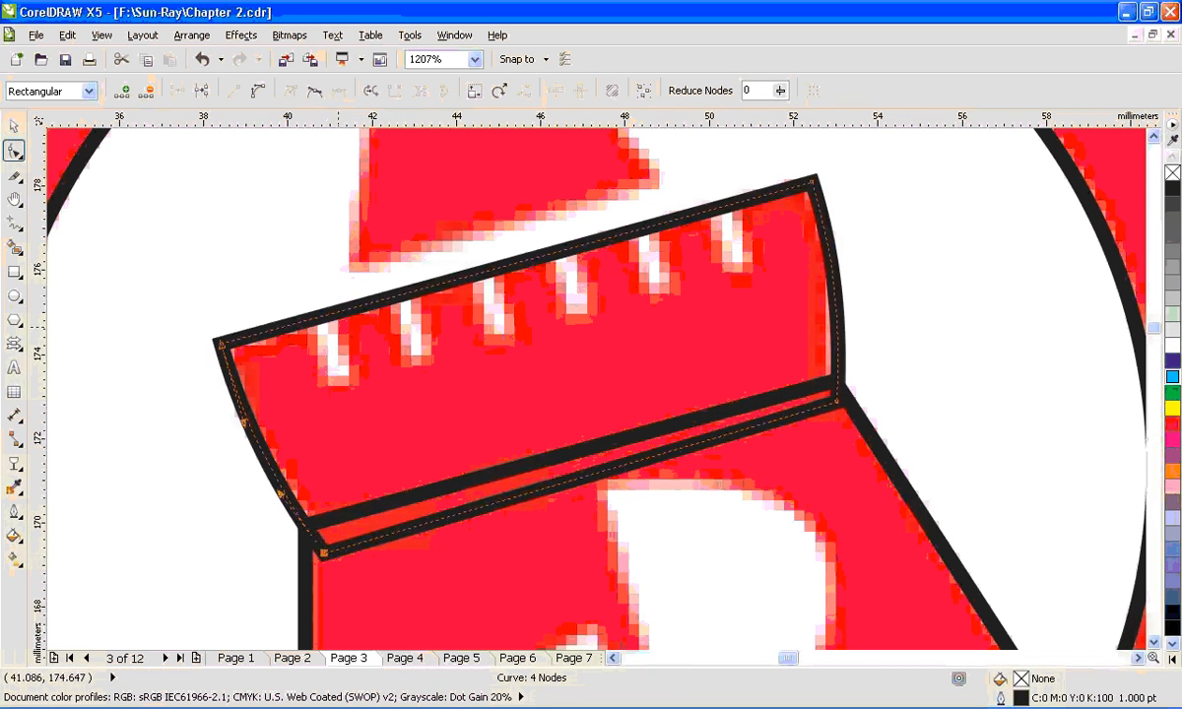
pyautogui.moveTo(816, 182); pyautogui.dragTo(808, 182)
pyautogui.press('space')
# - Draw a slanted line about 2.7 mm long over the battlement's leftmost notch and set its outline width to 1.5 pt
pyautogui.click(13, 225)
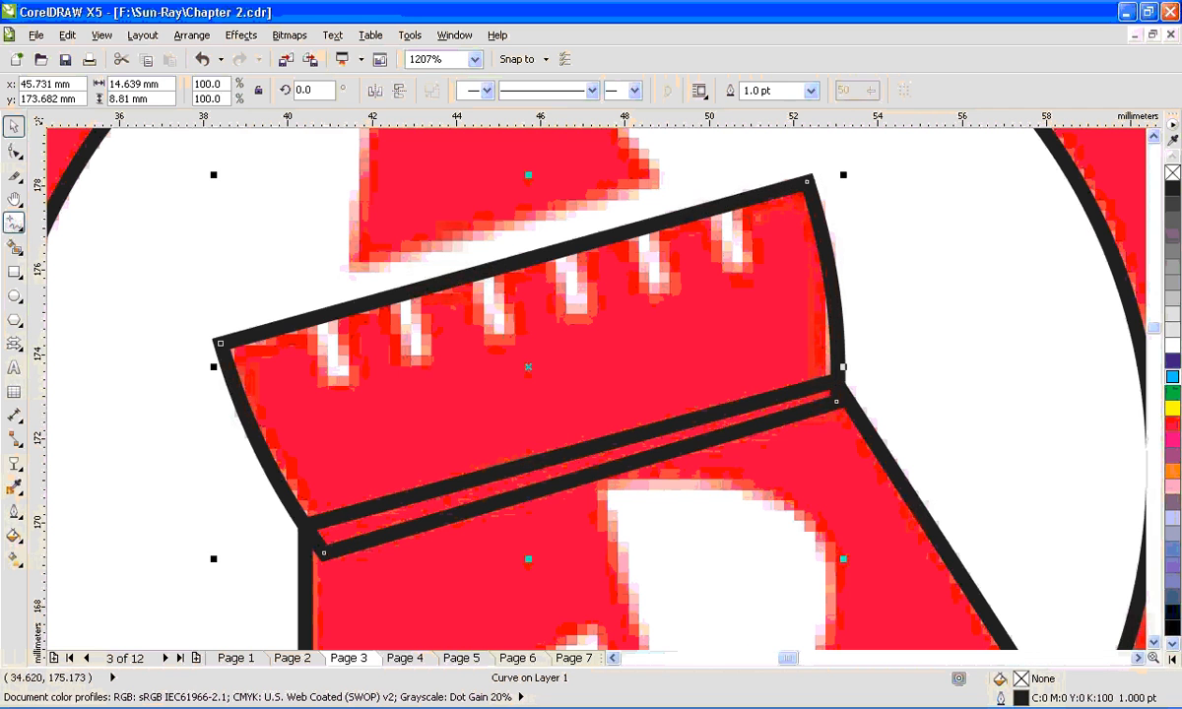
pyautogui.click(301, 281)
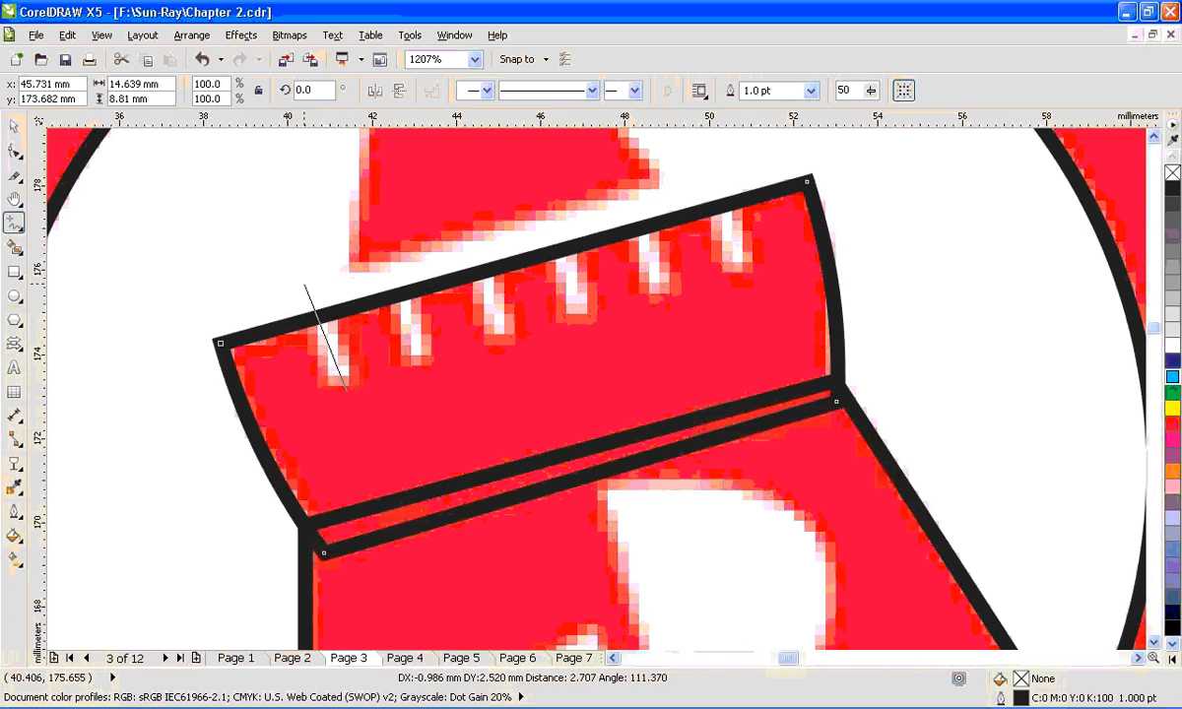
pyautogui.click(346, 392)
pyautogui.press('space')
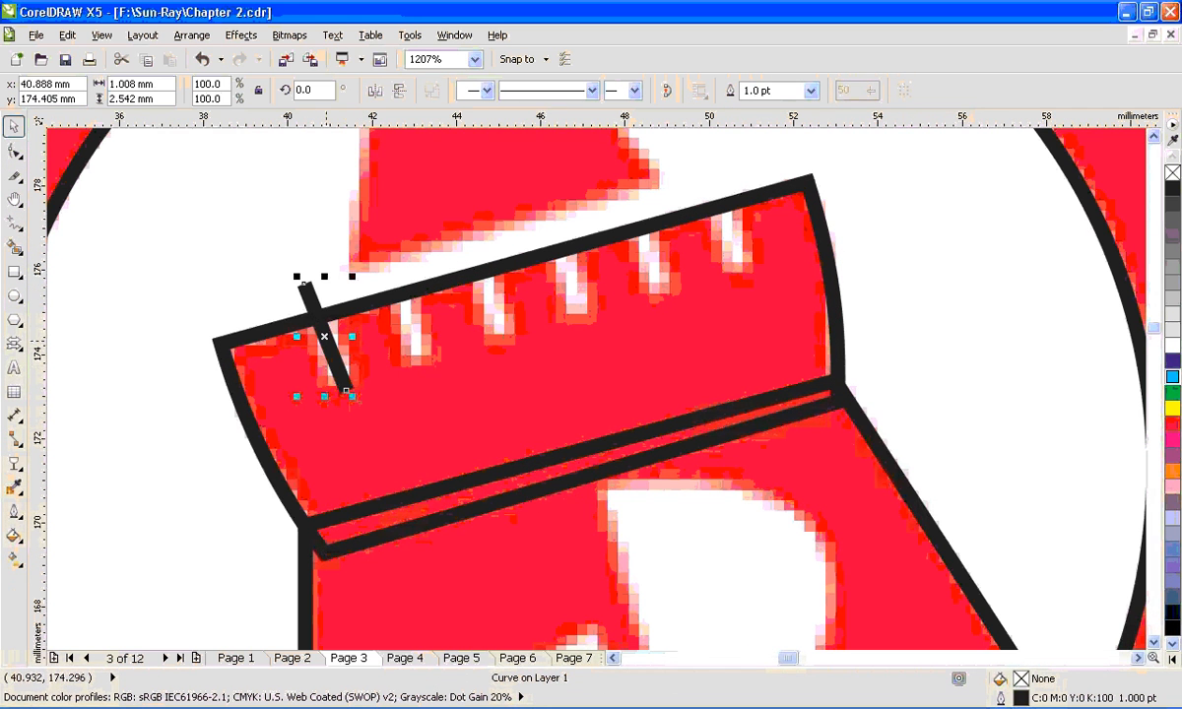
pyautogui.press('F12')
pyautogui.press('Tab')
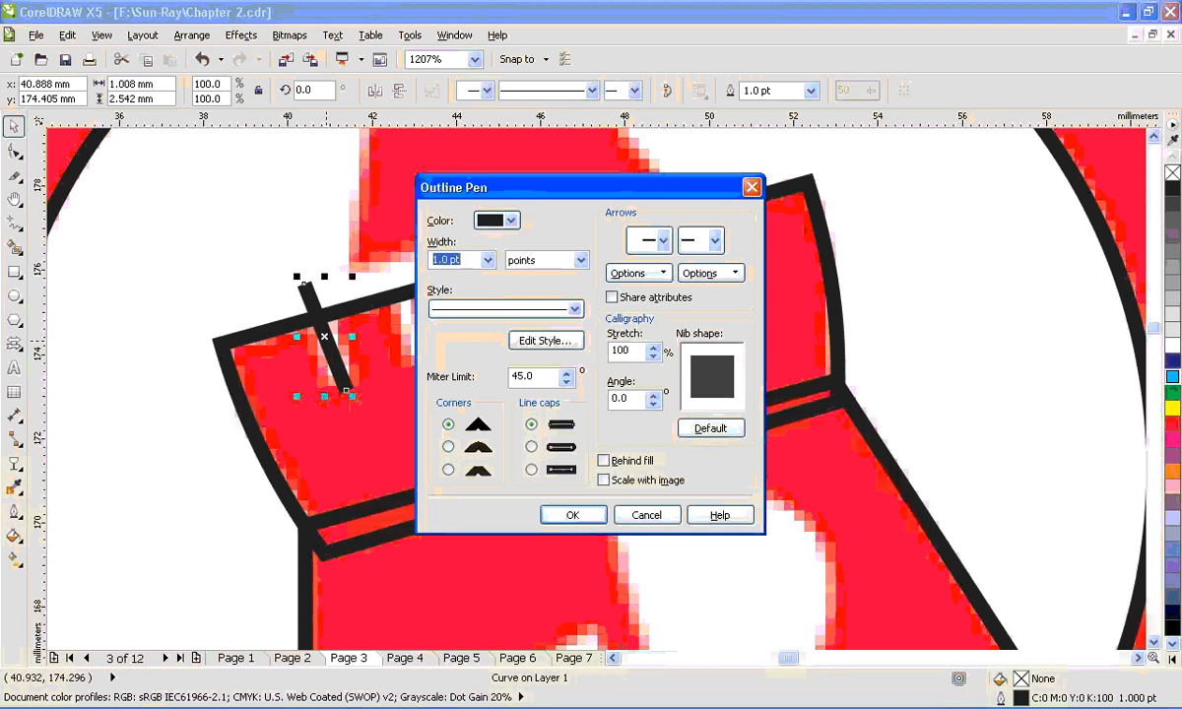
pyautogui.write('1.5')
pyautogui.press('Return')
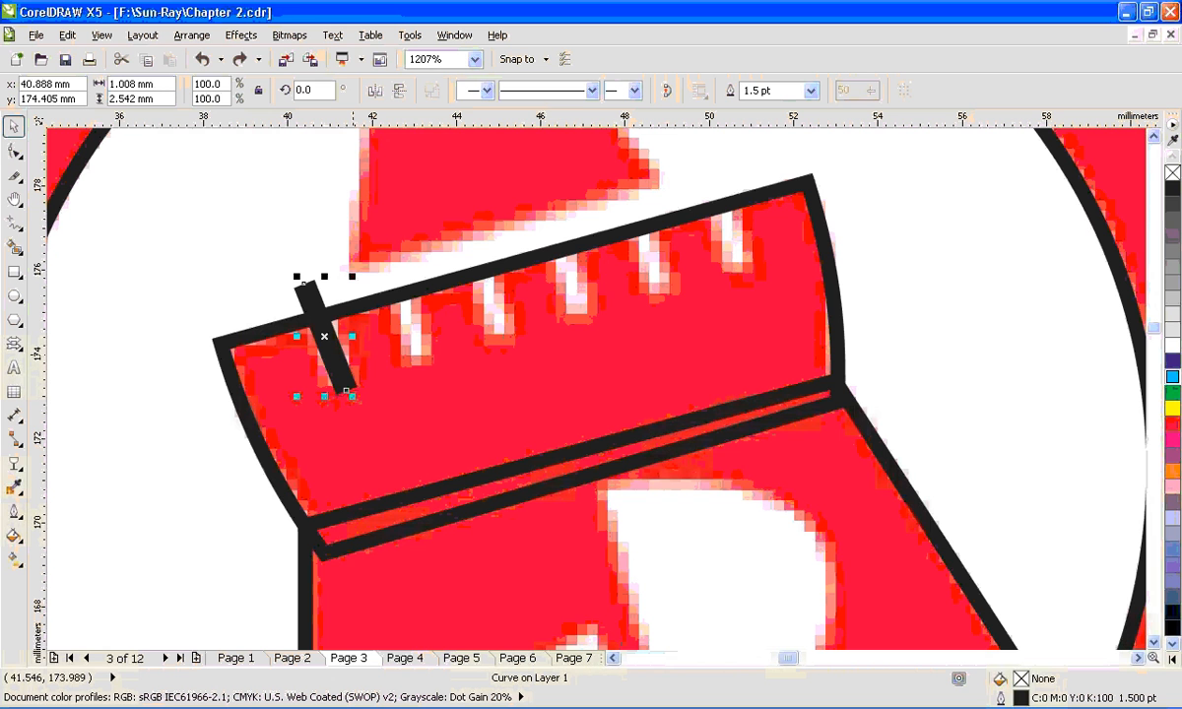
# - Duplicate the notch line over each of the other five notches along the battlement's upper edge
pyautogui.hotkey('ctrl', 'c')
pyautogui.hotkey('ctrl', 'v')
pyautogui.moveTo(325, 337); pyautogui.dragTo(484, 290)
pyautogui.hotkey('ctrl', 'z')
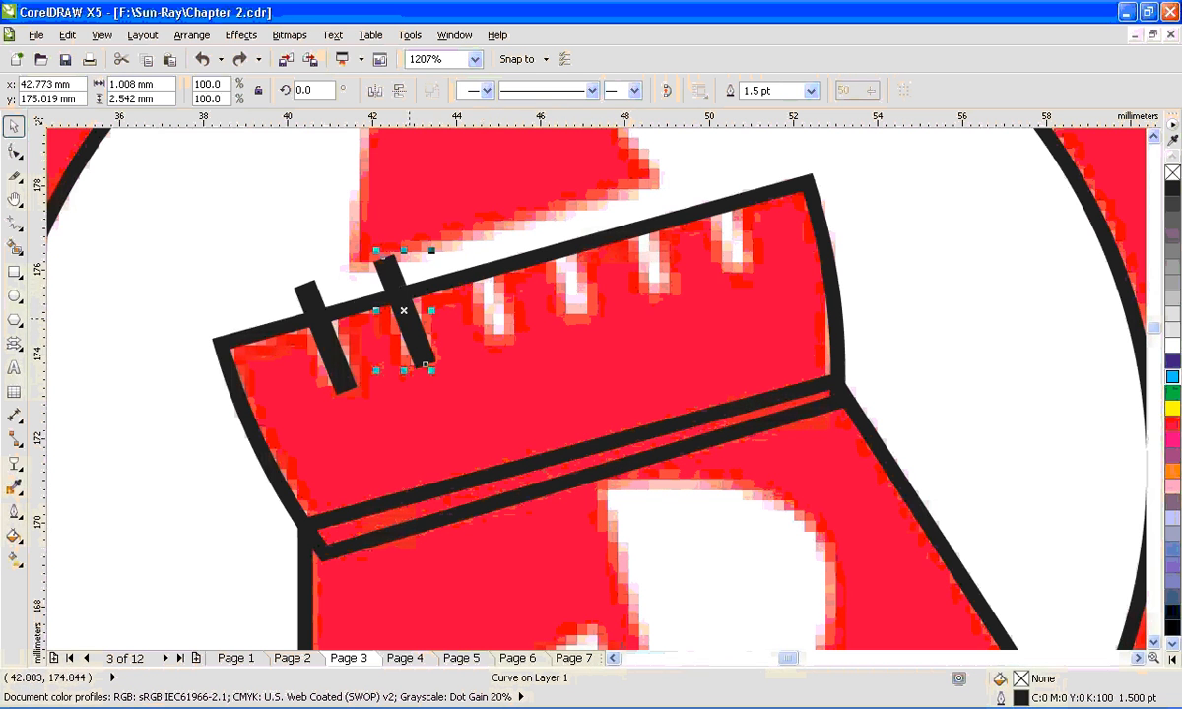
pyautogui.moveTo(409, 316); pyautogui.dragTo(571, 272)
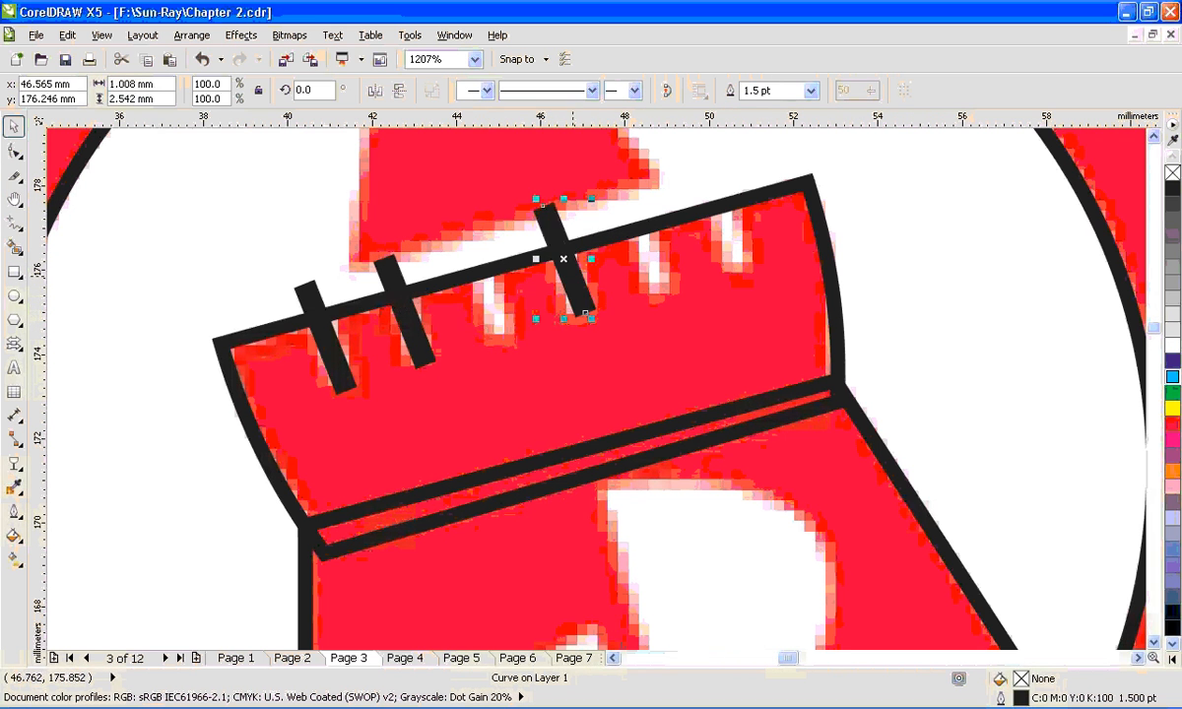
pyautogui.hotkey('ctrl', 'z')
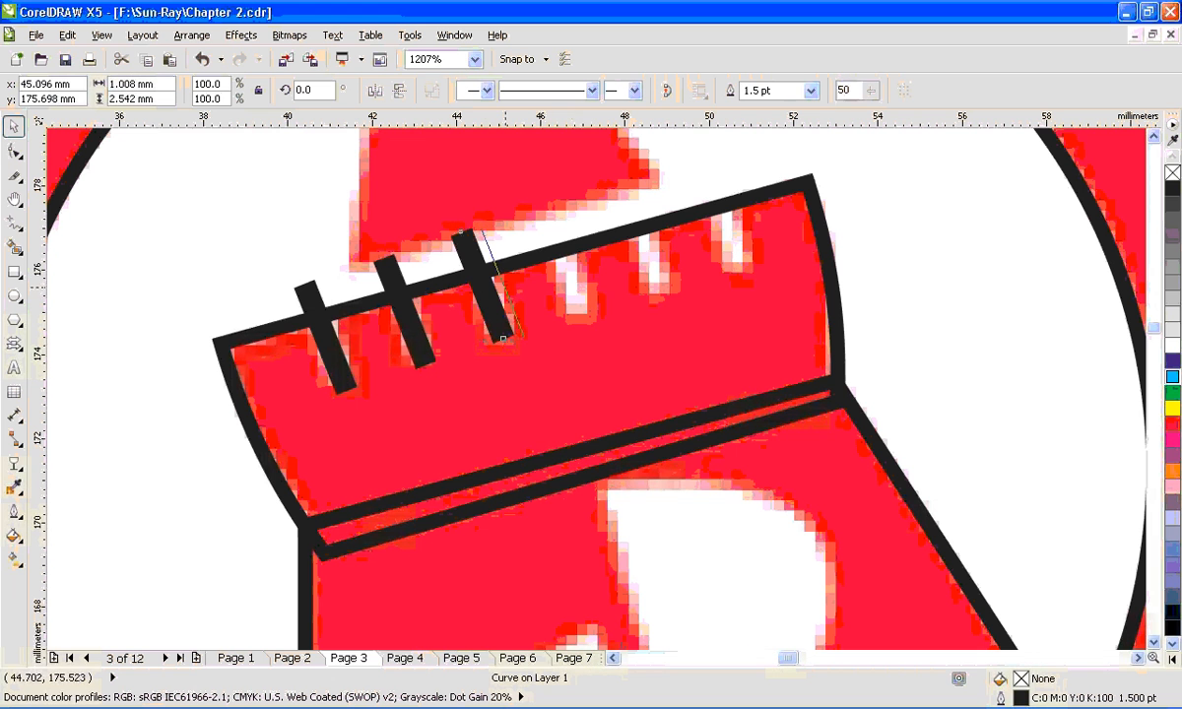
pyautogui.moveTo(487, 286); pyautogui.dragTo(724, 231)
pyautogui.rightClick(646, 252)
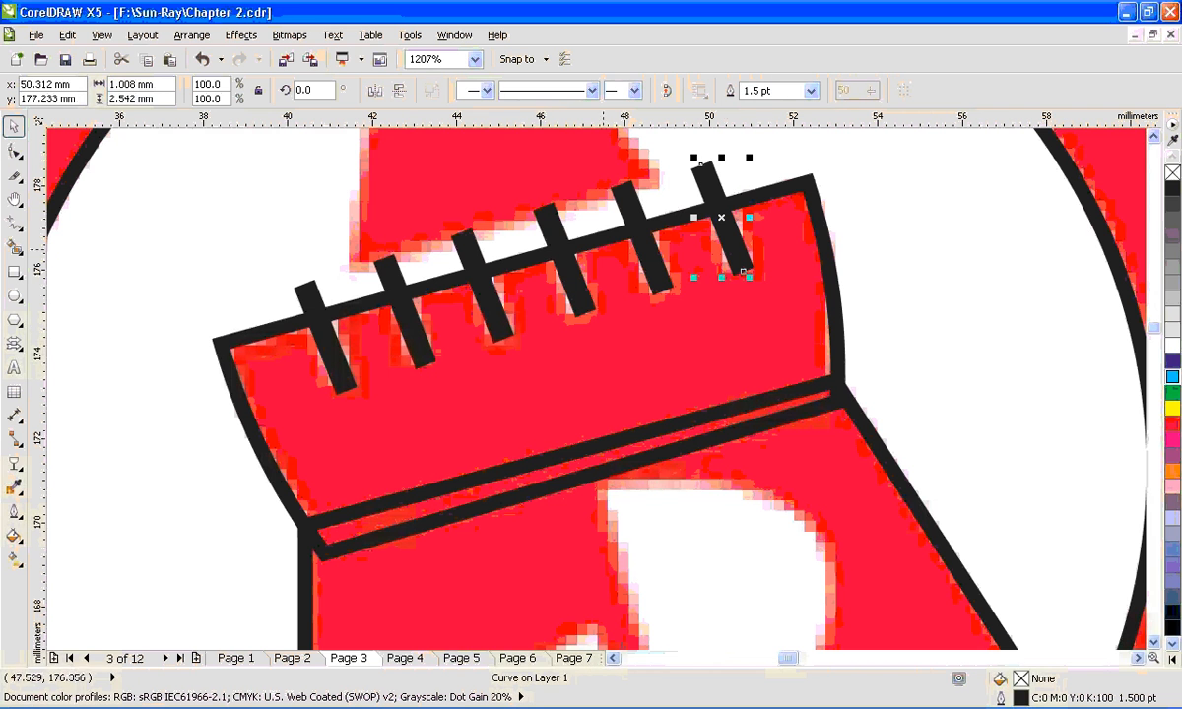
# - Combine all six notch lines into one curve
pyautogui.keyDown('shift'); pyautogui.click(627, 198); pyautogui.keyUp('shift')
pyautogui.keyDown('shift'); pyautogui.click(550, 210); pyautogui.keyUp('shift')
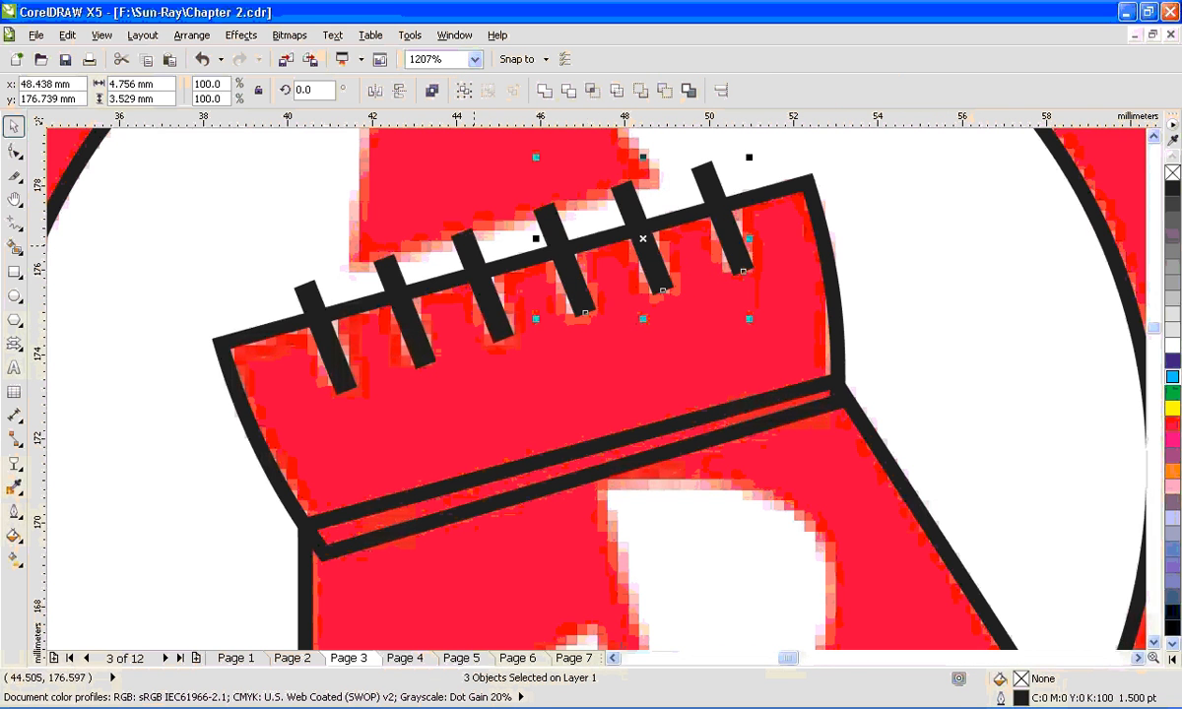
pyautogui.keyDown('shift'); pyautogui.click(465, 257); pyautogui.keyUp('shift')
pyautogui.keyDown('shift'); pyautogui.click(390, 274); pyautogui.keyUp('shift')
pyautogui.keyDown('shift'); pyautogui.click(315, 313); pyautogui.keyUp('shift')
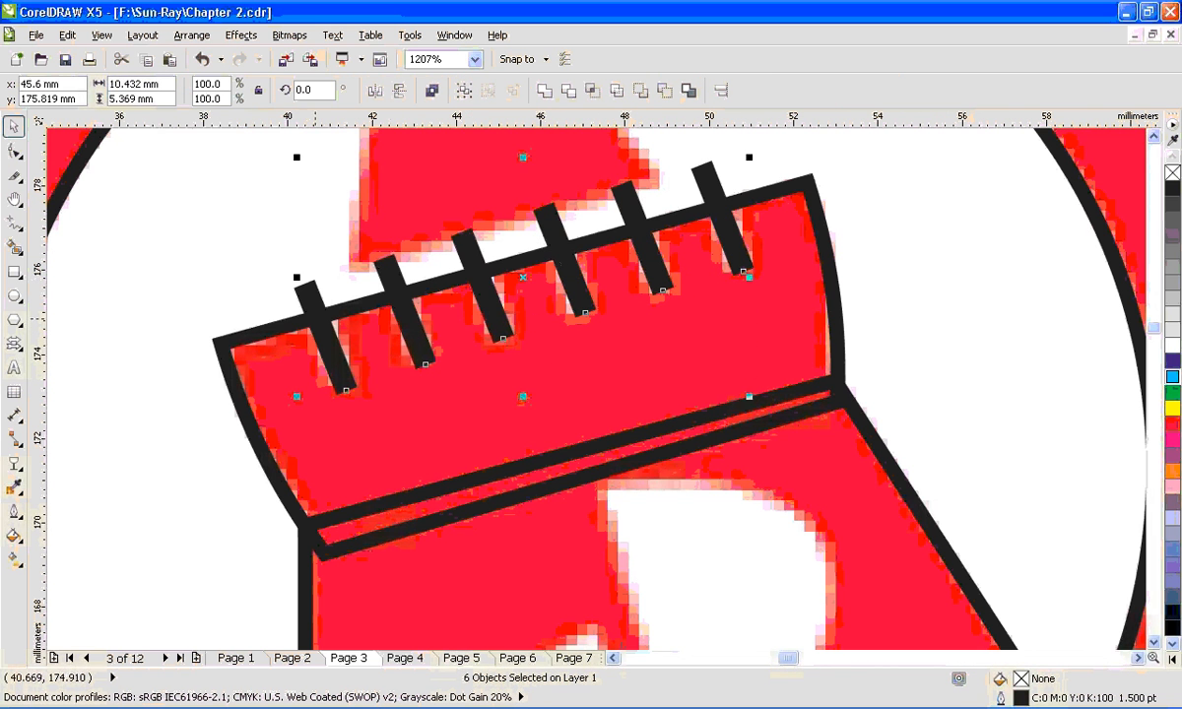
pyautogui.hotkey('ctrl', 'l')
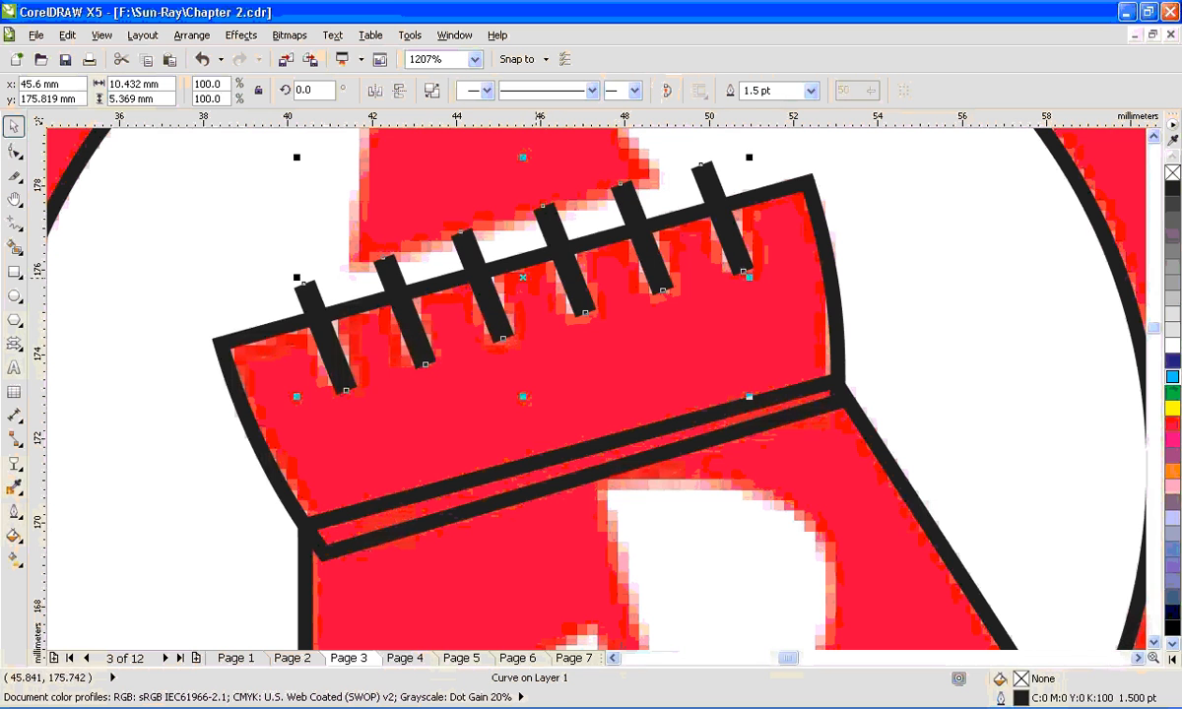
# - Convert the outline of the combined notch lines to an object, keeping it in place over the notches
pyautogui.moveTo(534, 279); pyautogui.dragTo(524, 469)
pyautogui.moveTo(562, 417); pyautogui.dragTo(566, 236)
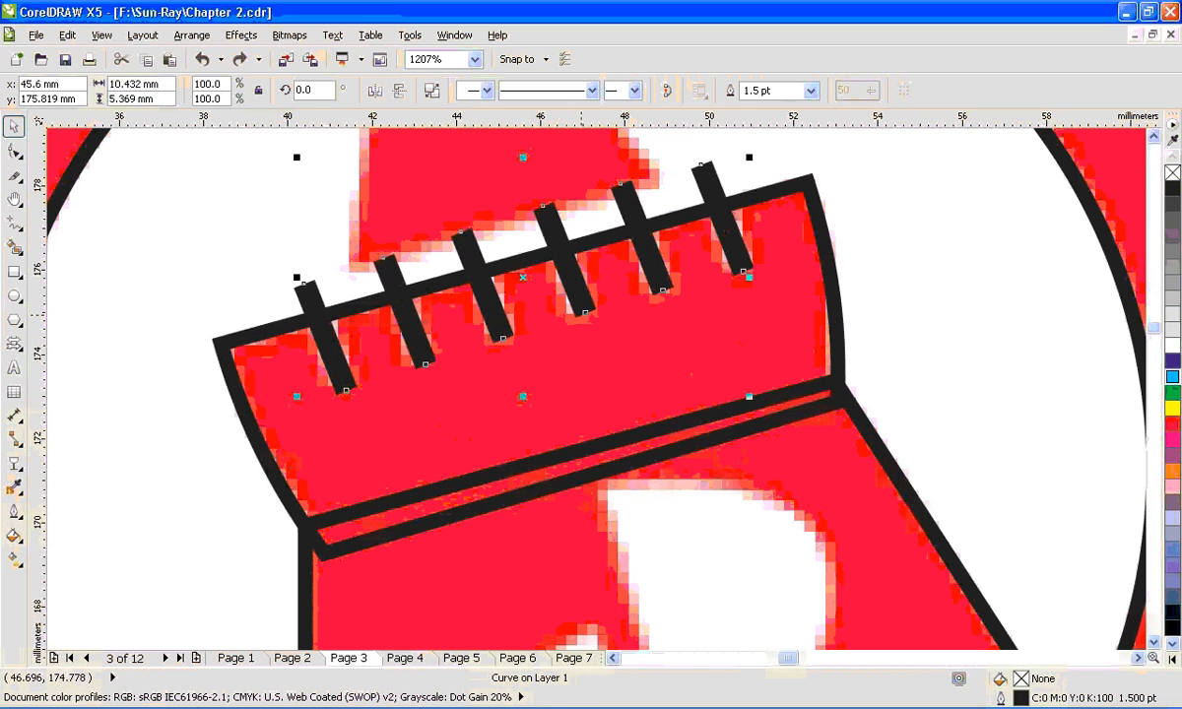
pyautogui.click(191, 35)
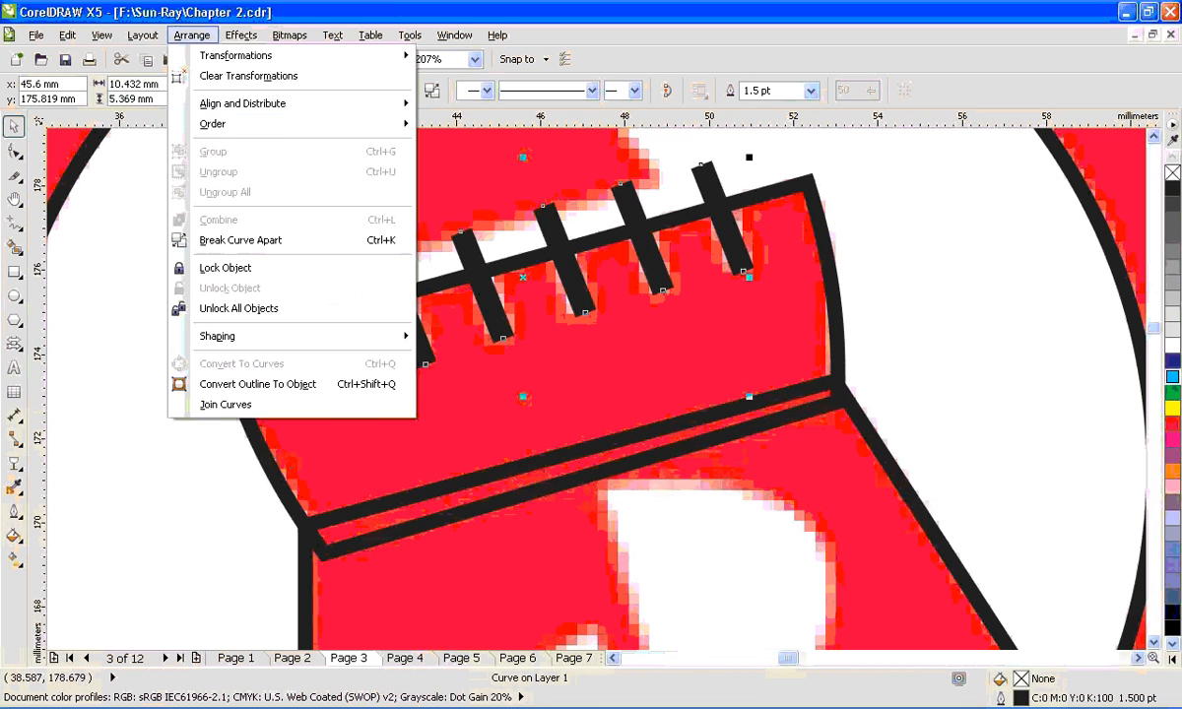
pyautogui.click(240, 240)
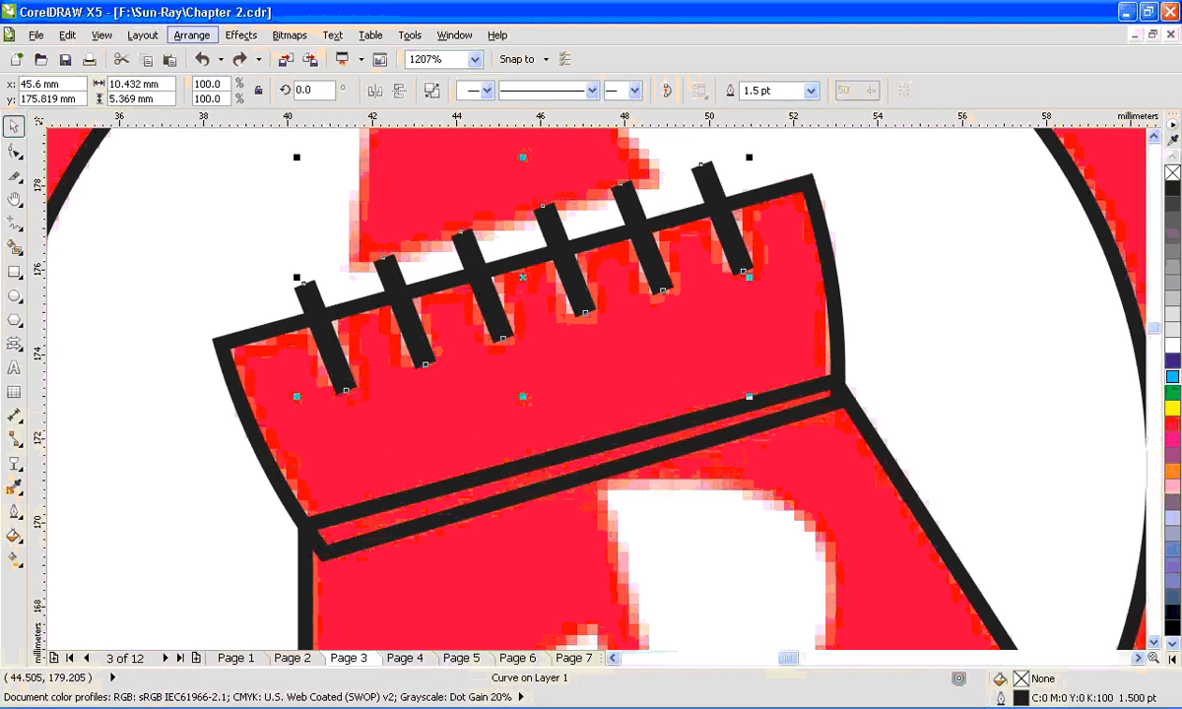
pyautogui.click(191, 35)
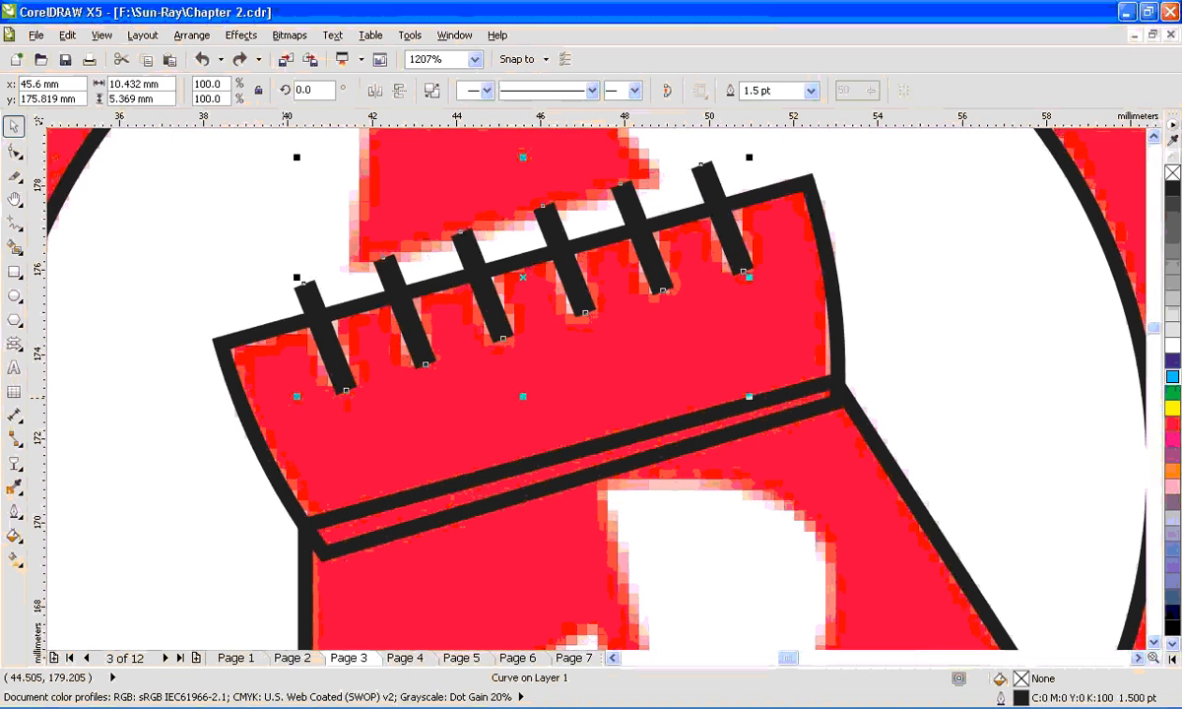
pyautogui.click(191, 35)
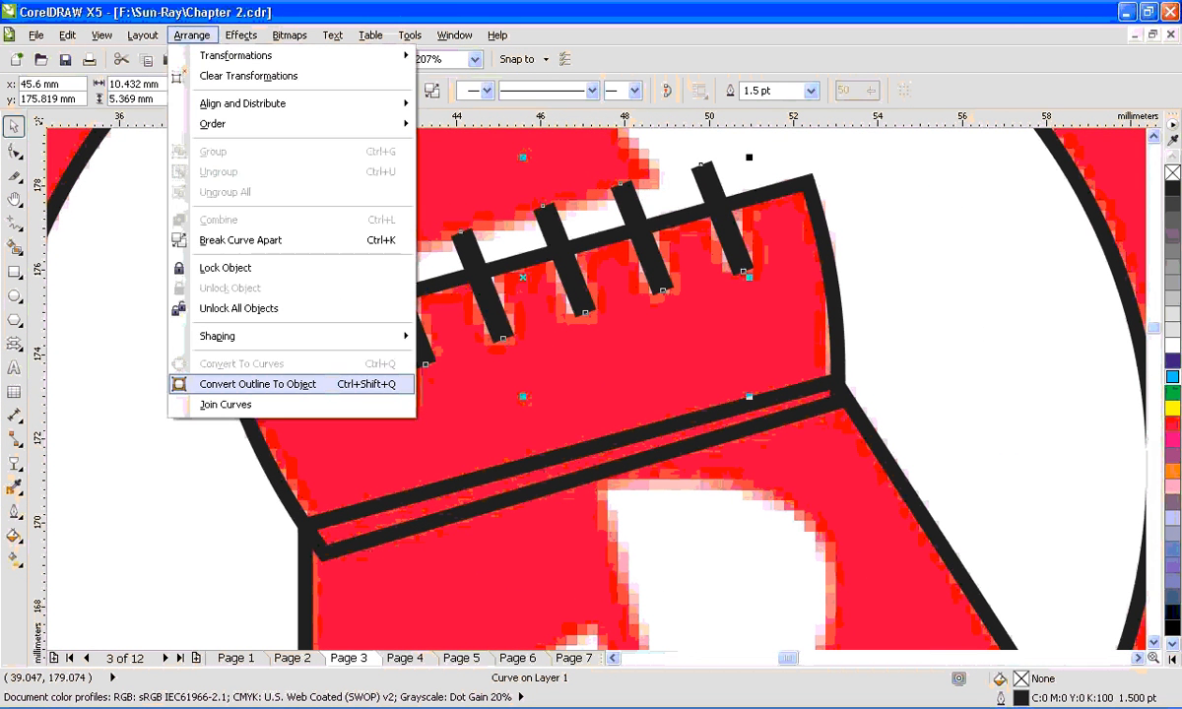
pyautogui.click(258, 384)
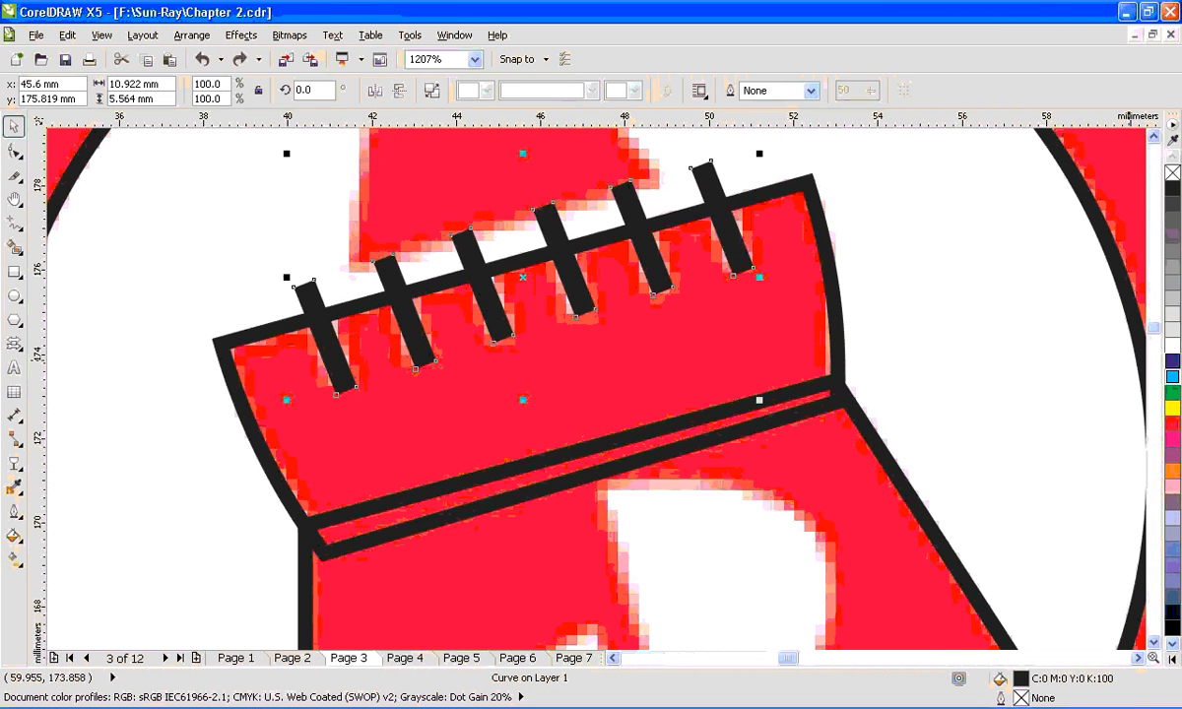
# - Fill the six notch bars with blue (C:100 M:100 Y:0 K:0)
pyautogui.click(1172, 361)
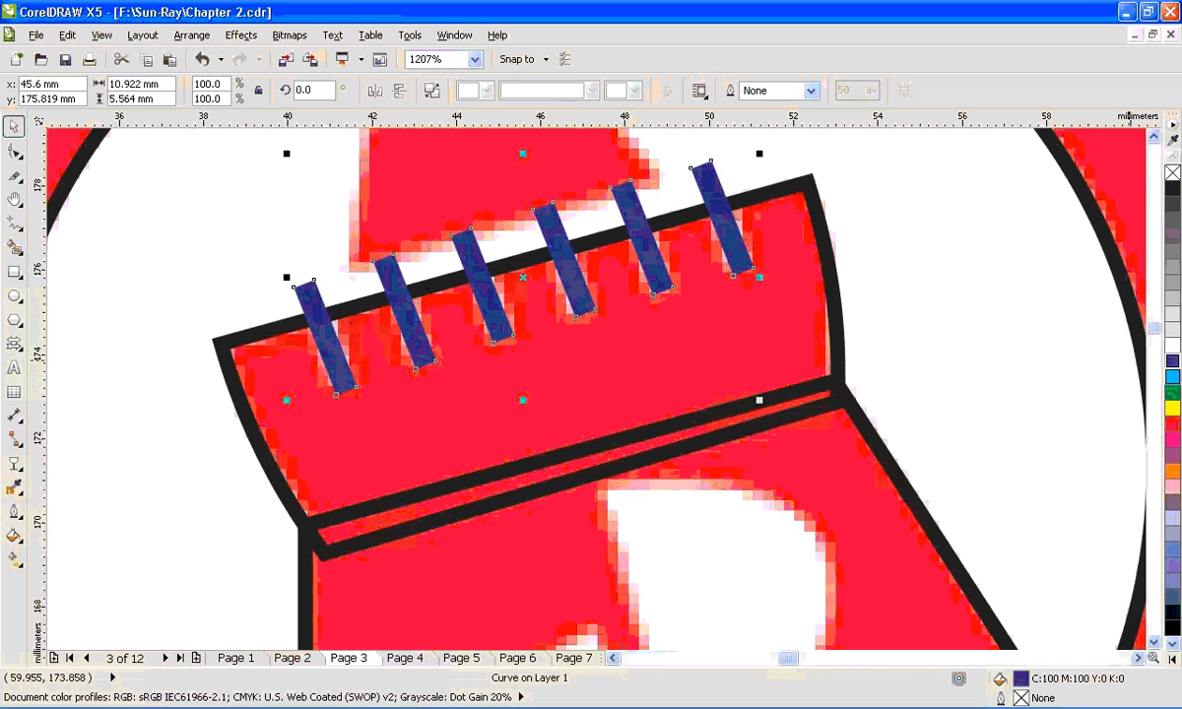
pyautogui.click(1172, 377)
pyautogui.hotkey('ctrl', 'z')
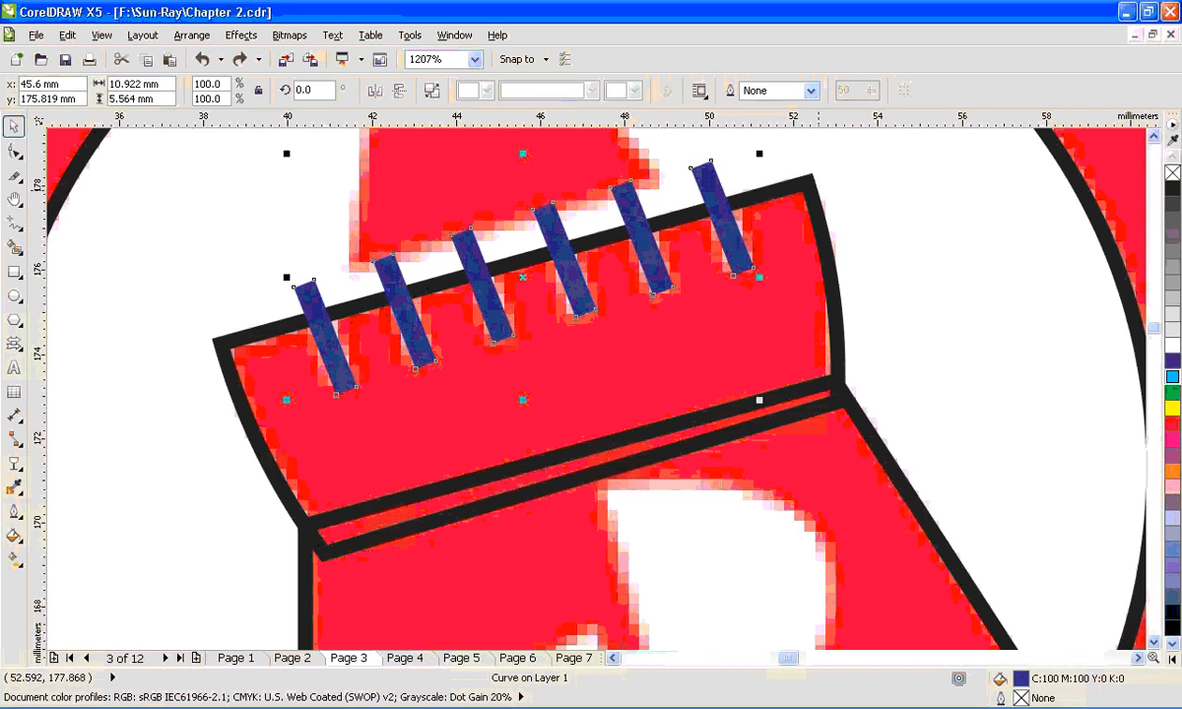
pyautogui.moveTo(812, 186); pyautogui.dragTo(969, 198)
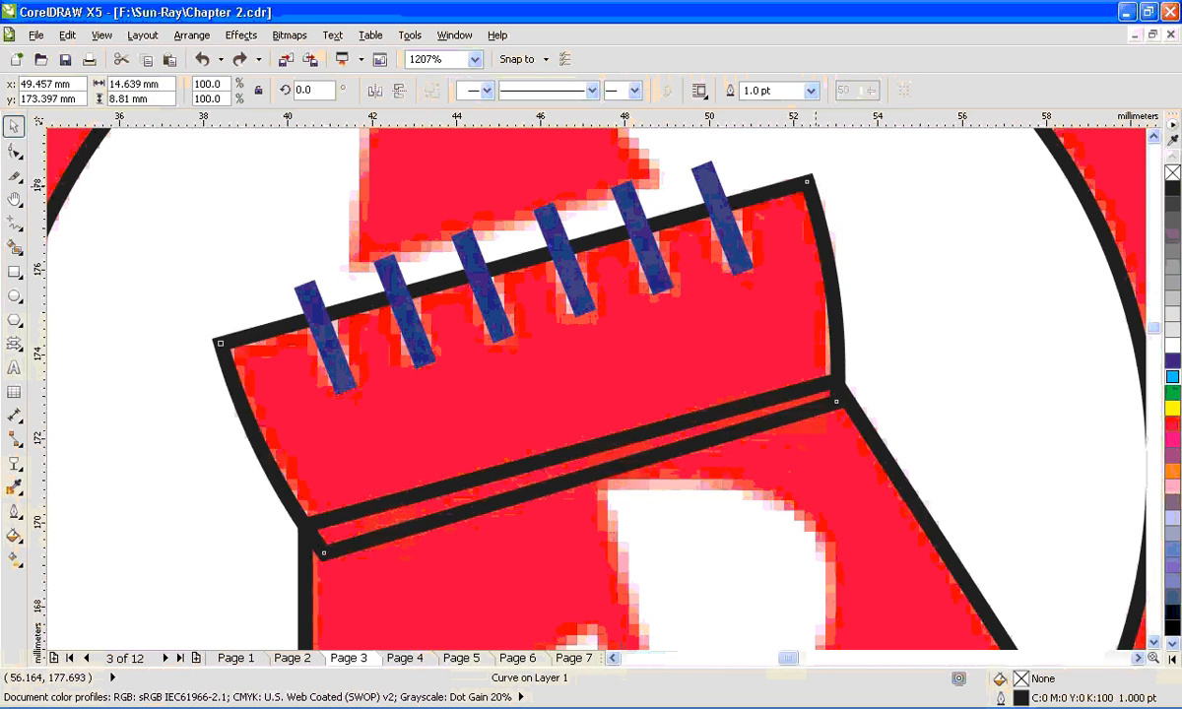
pyautogui.hotkey('ctrl', 'z')
pyautogui.click(712, 185)
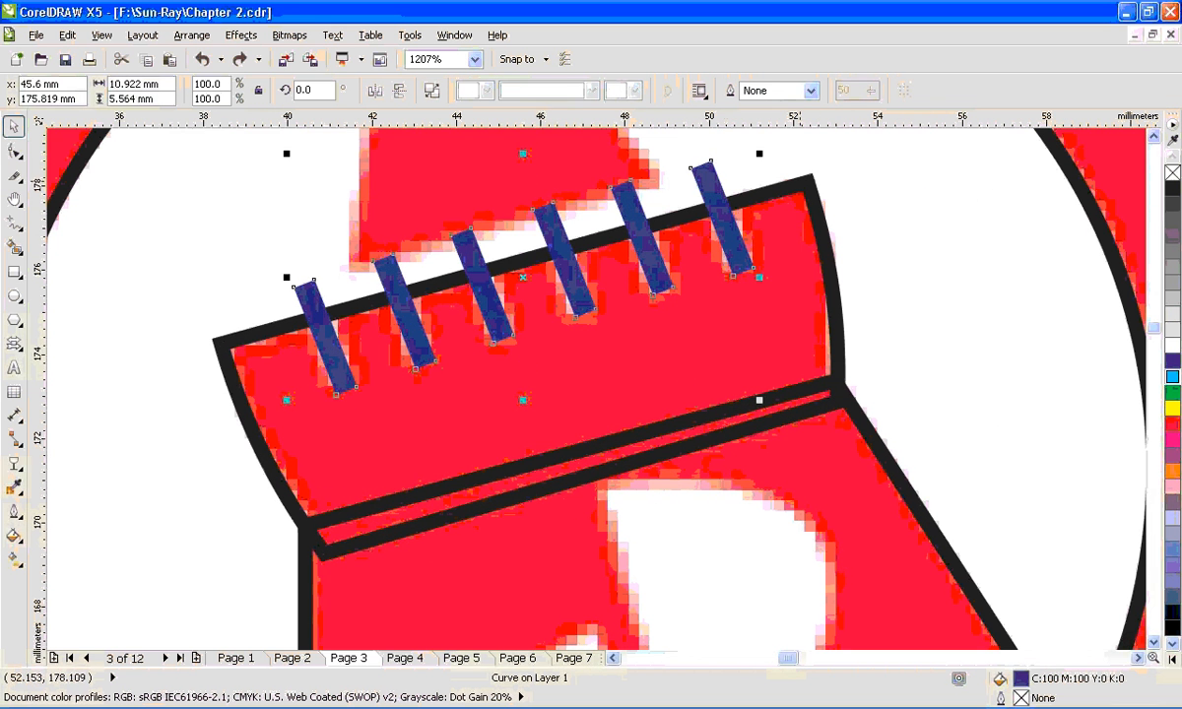
pyautogui.moveTo(714, 183); pyautogui.dragTo(694, 163)
pyautogui.hotkey('ctrl', 'z')
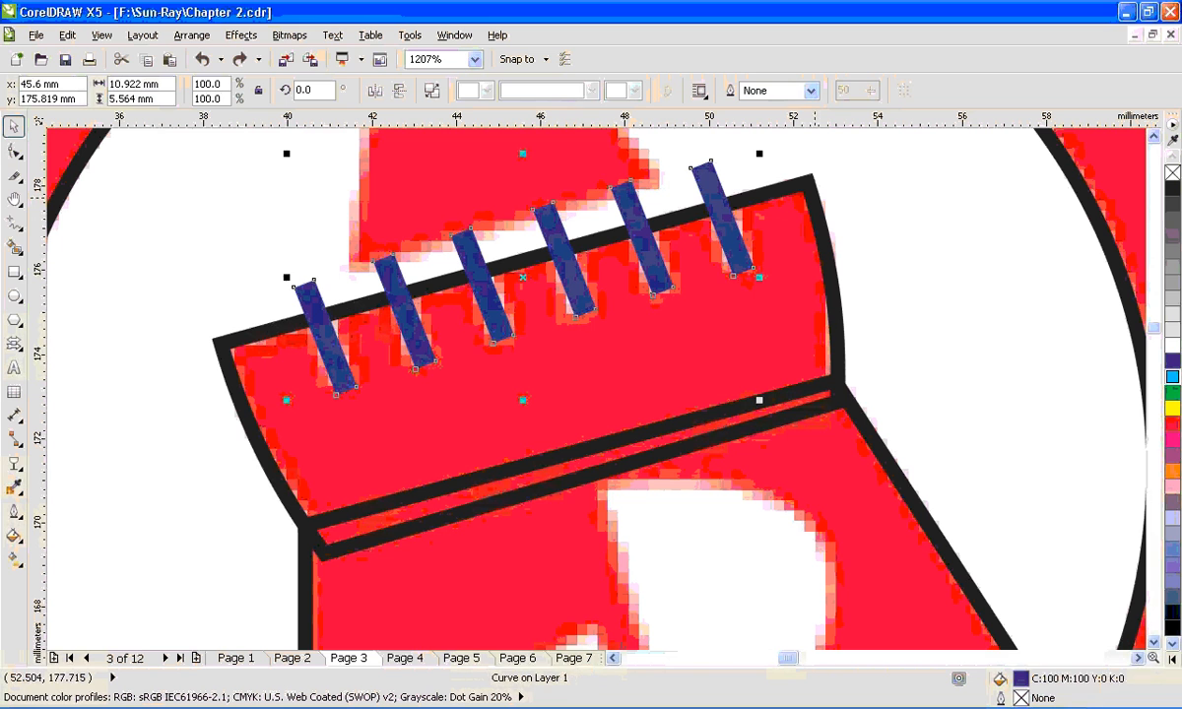
# - Trim the battlement outline with the six blue notch bars and delete the bars
pyautogui.keyDown('shift'); pyautogui.click(818, 207); pyautogui.keyUp('shift')
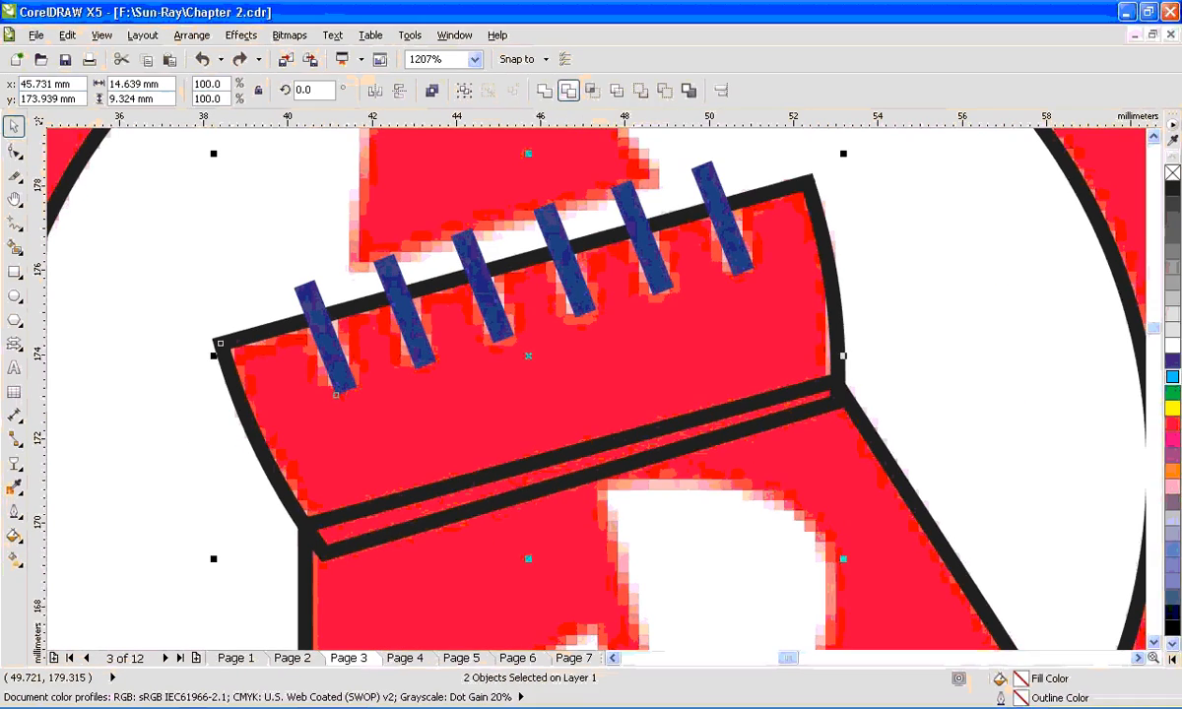
pyautogui.click(568, 90)
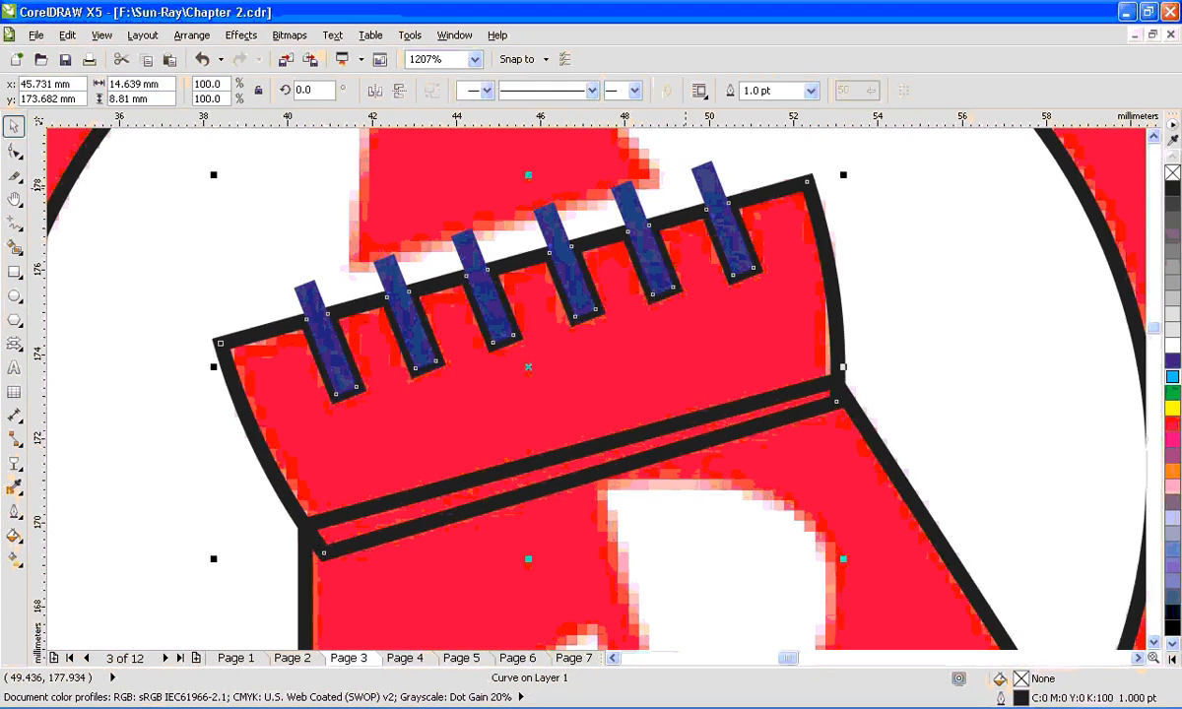
pyautogui.press('Delete')
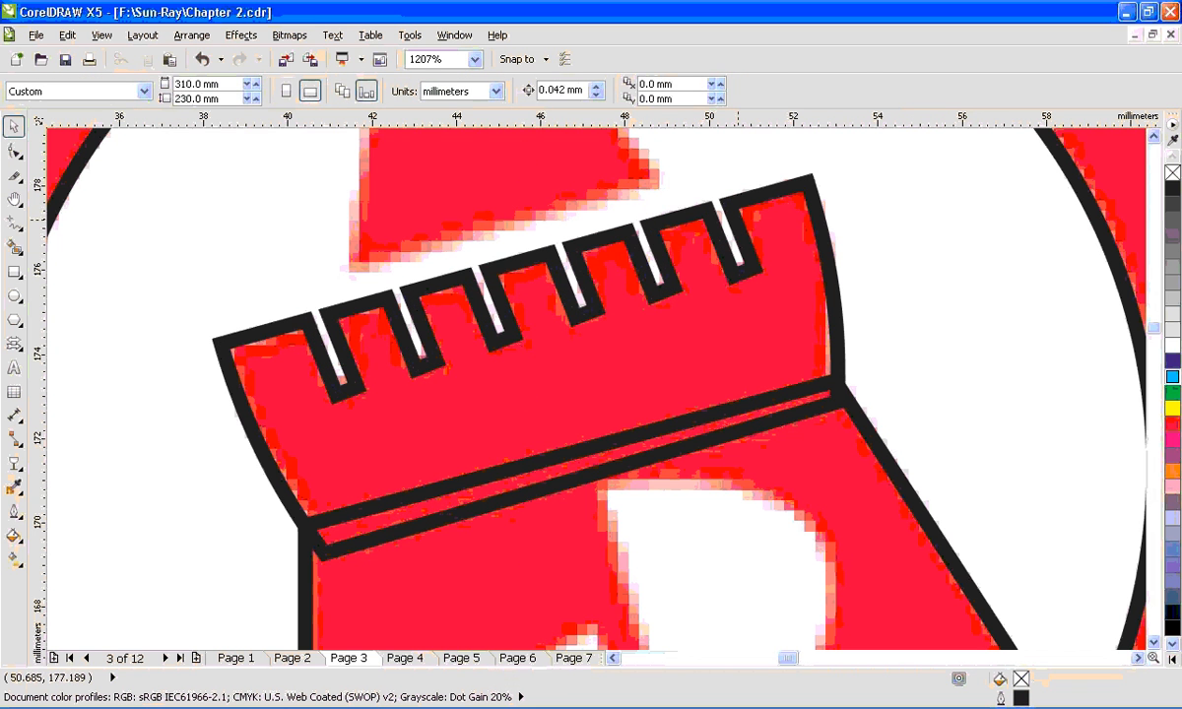
pyautogui.click(738, 218)
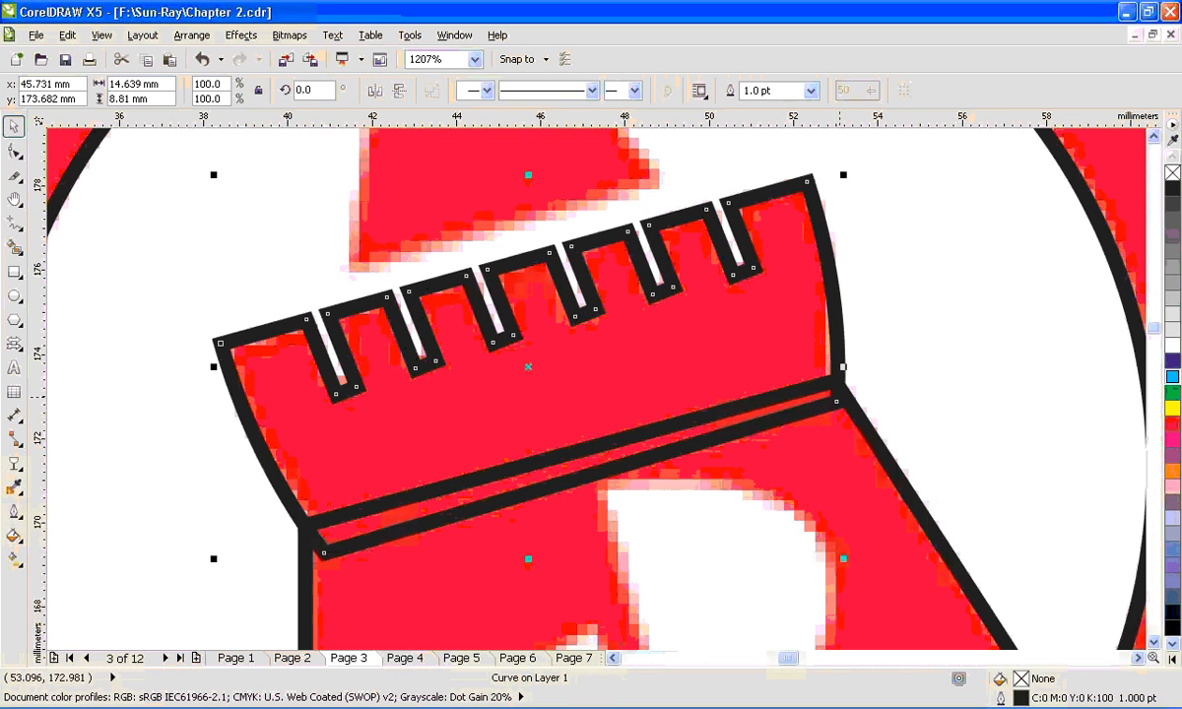
pyautogui.moveTo(830, 312); pyautogui.dragTo(599, 310)
pyautogui.hotkey('ctrl', 'z')
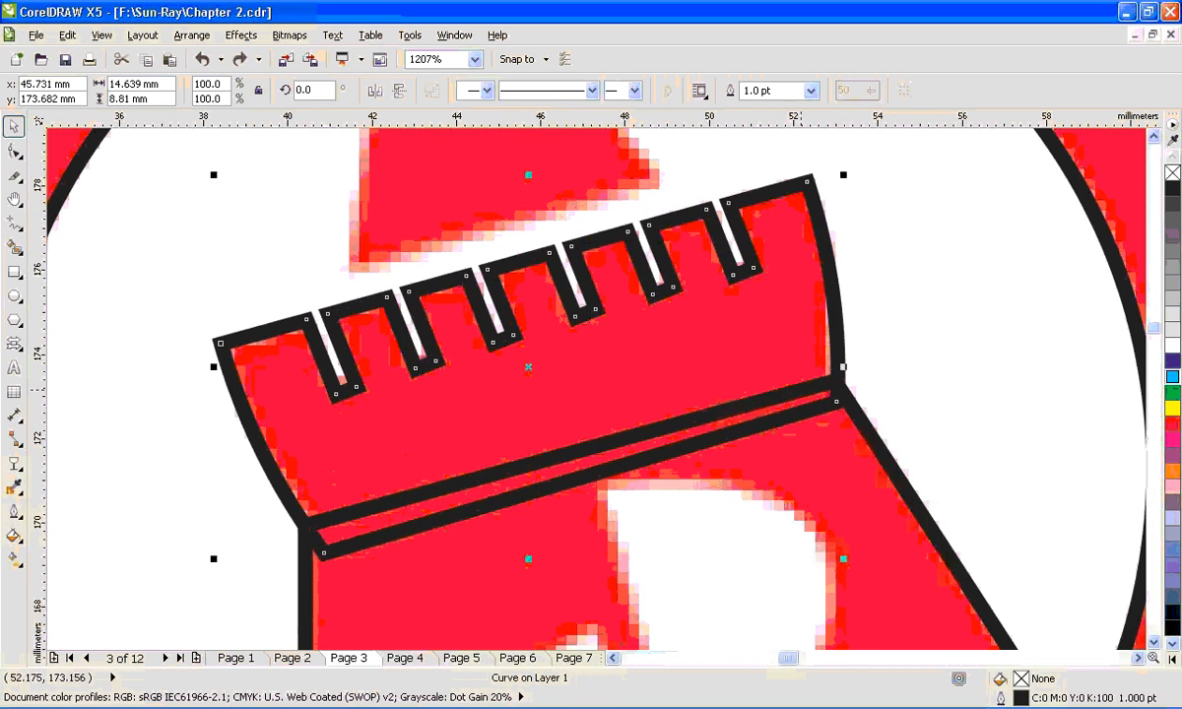
pyautogui.scroll(-1, 800, 388)
pyautogui.moveTo(844, 430); pyautogui.dragTo(888, 504)
pyautogui.hotkey('ctrl', 'z')
pyautogui.hotkey('ctrl', 'z')
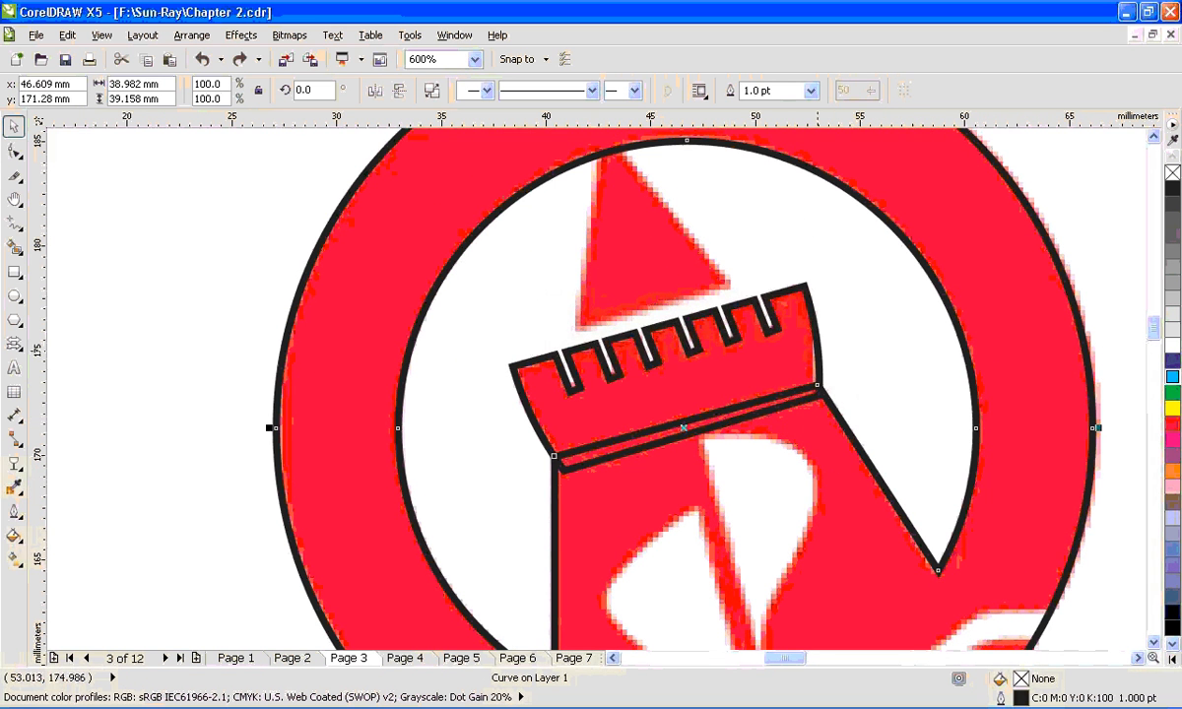
# - Weld the notched battlement to the ring-and-tower outline
pyautogui.click(819, 350)
pyautogui.keyDown('shift'); pyautogui.click(845, 426); pyautogui.keyUp('shift')
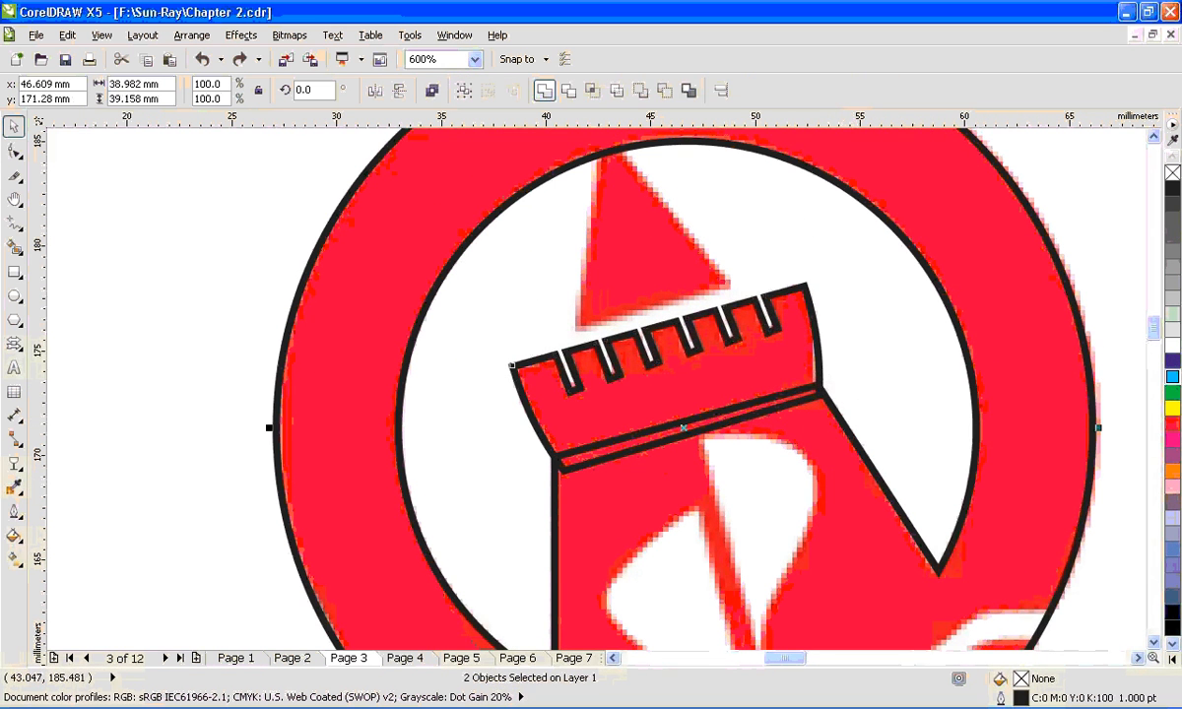
pyautogui.click(545, 89)
pyautogui.scroll(-2, 696, 387)
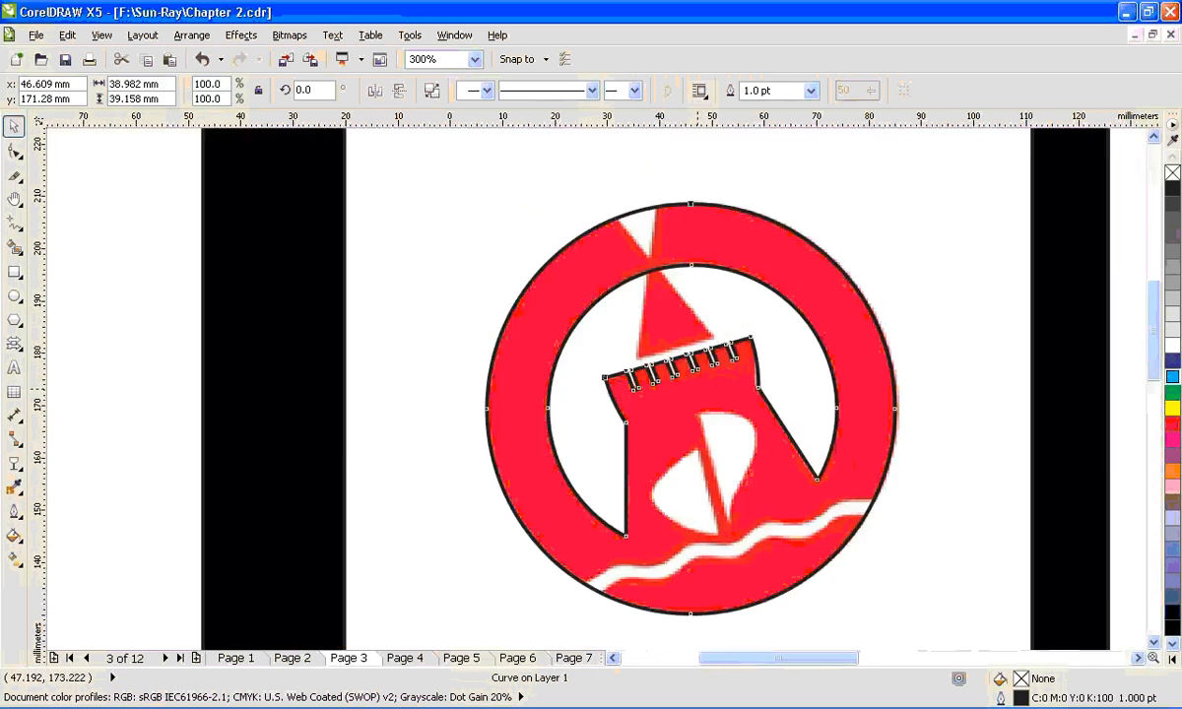
pyautogui.scroll(-1, 696, 390)
pyautogui.moveTo(695, 400); pyautogui.dragTo(367, 408)
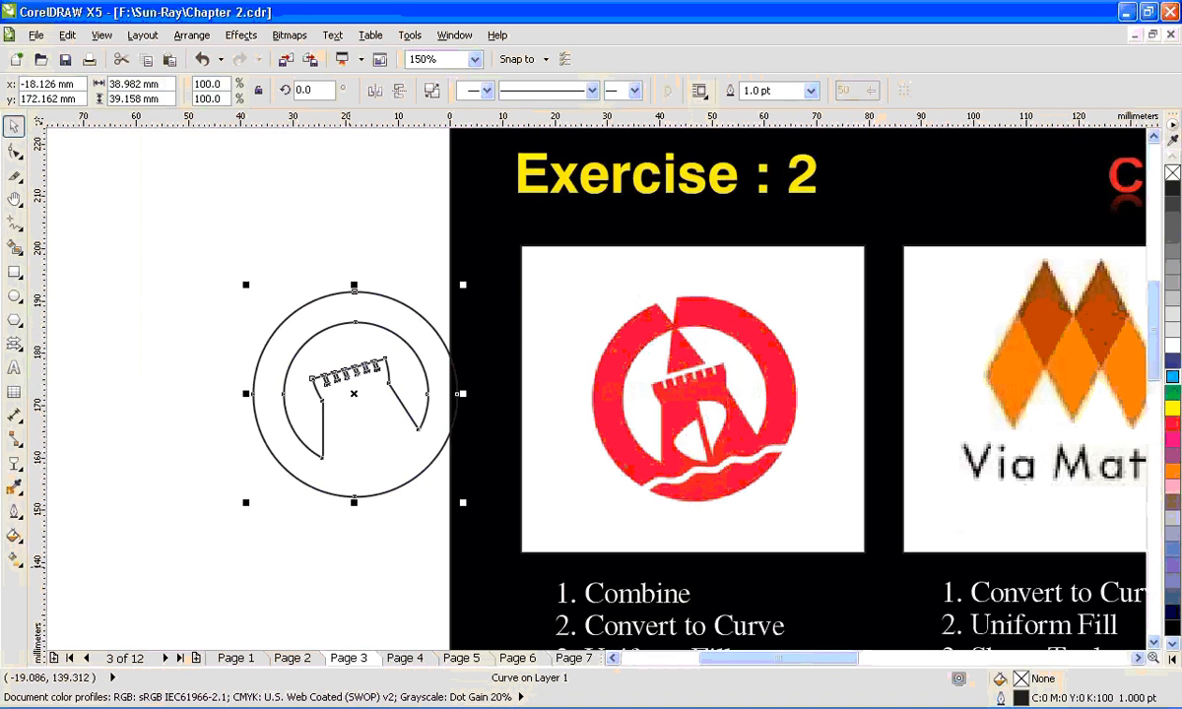
pyautogui.hotkey('ctrl', 'z')
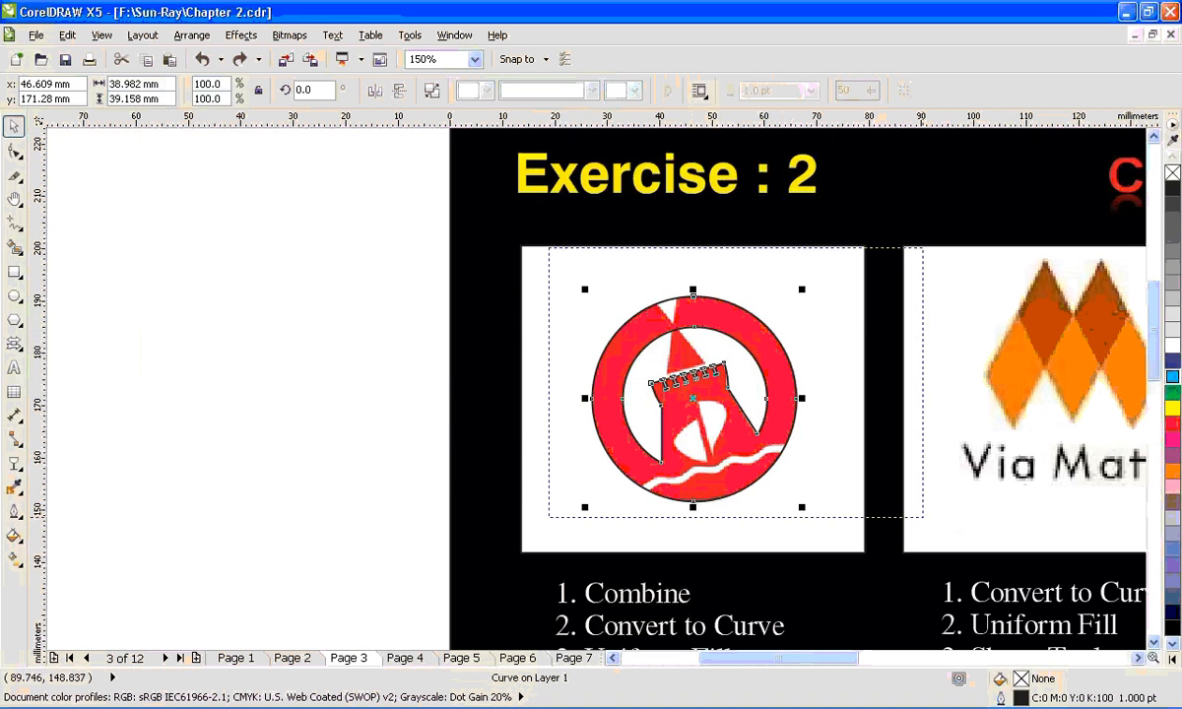
pyautogui.moveTo(924, 518); pyautogui.dragTo(929, 522)
pyautogui.press('Escape')
pyautogui.moveTo(269, 166); pyautogui.dragTo(867, 619)
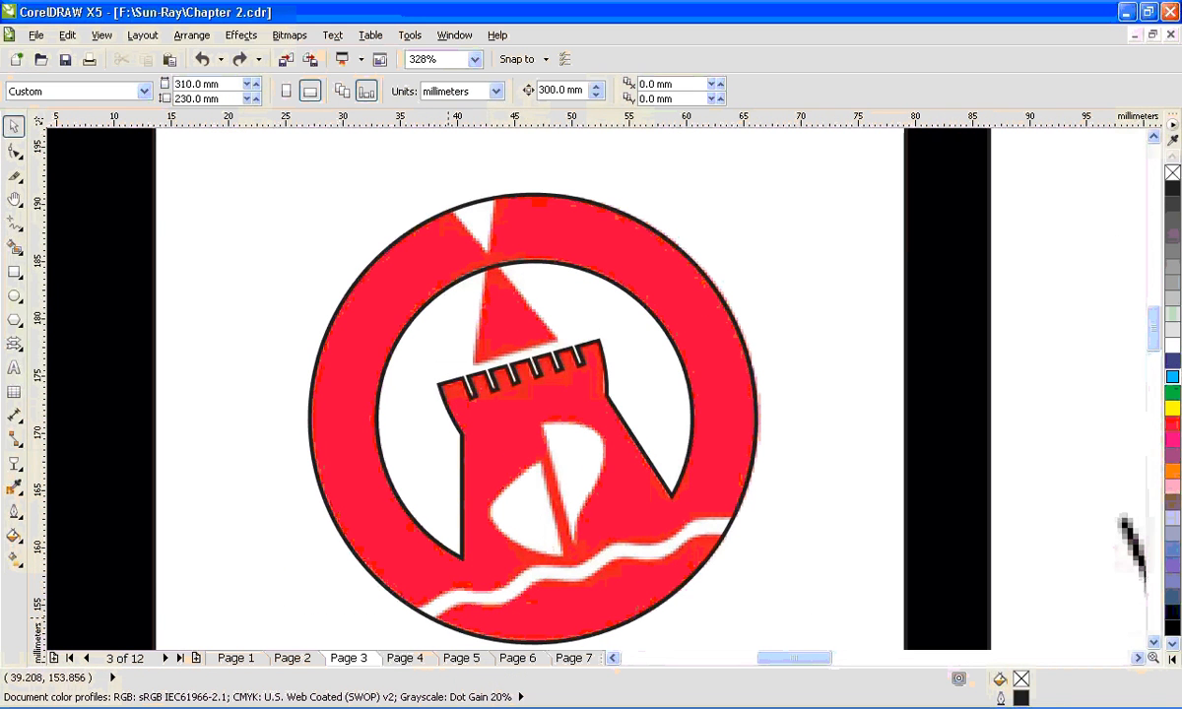
pyautogui.moveTo(516, 617); pyautogui.dragTo(254, 598)
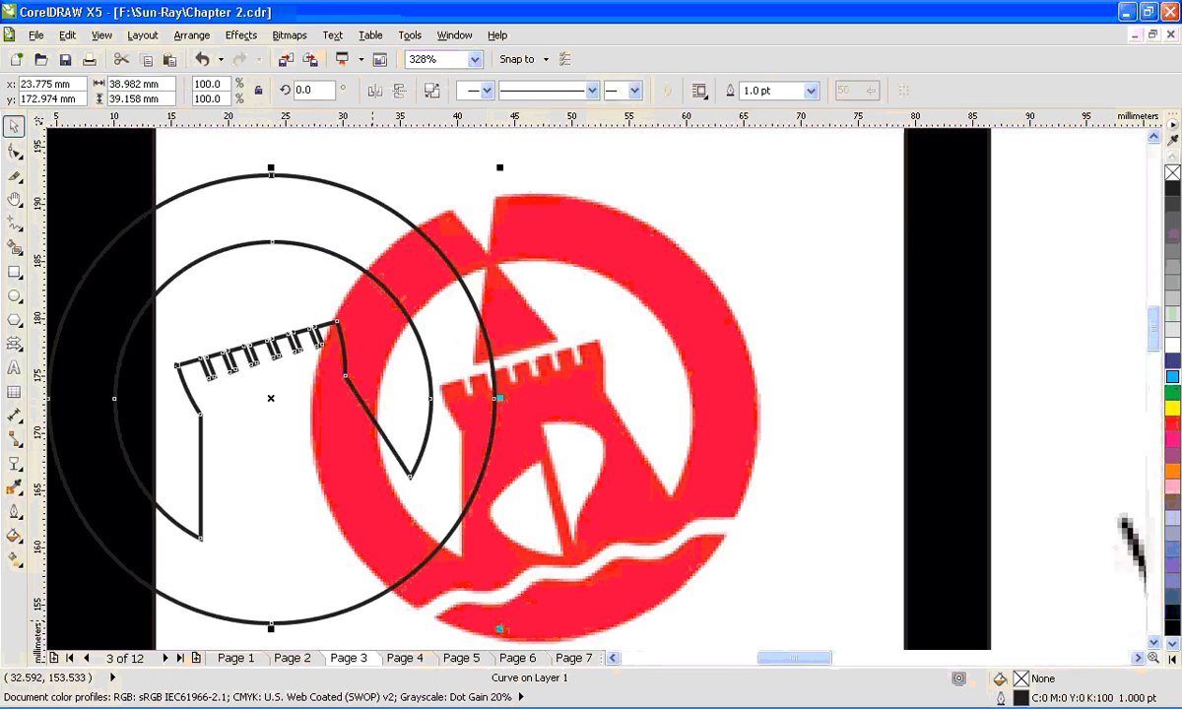
pyautogui.hotkey('ctrl', 'z')
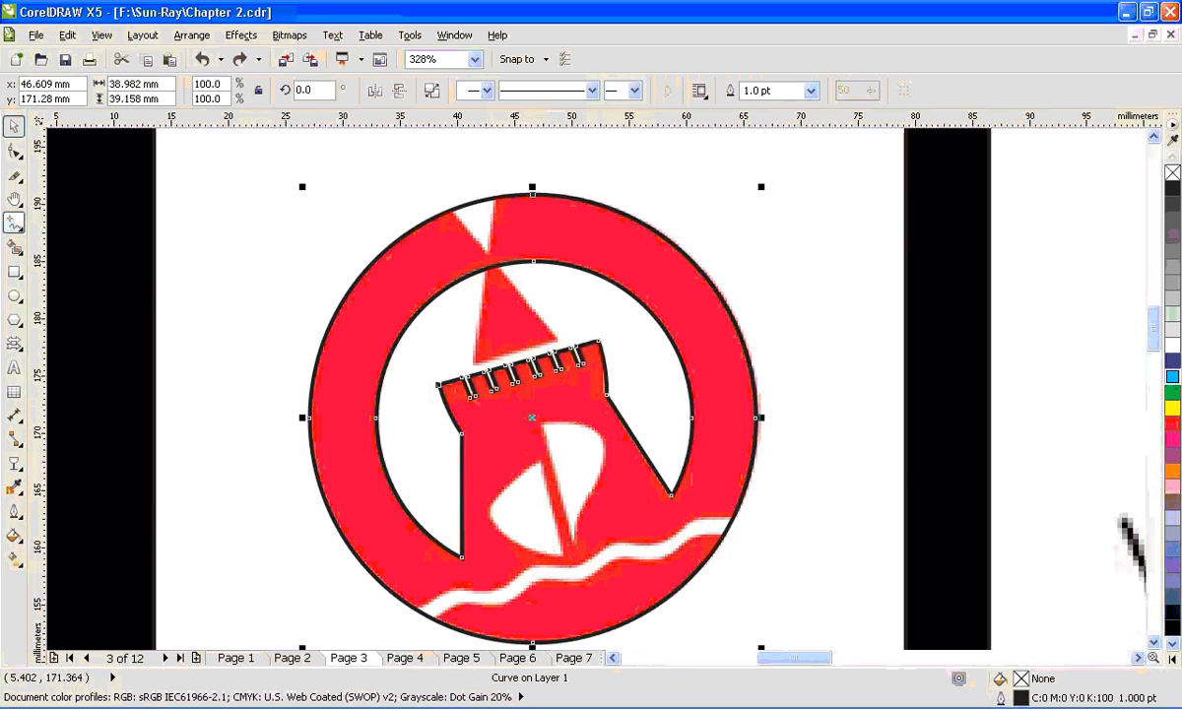
# - Try to trace the wavy white band across the ring's lower part with a freehand stroke, then undo it
pyautogui.click(15, 222)
pyautogui.scroll(1, 497, 631)
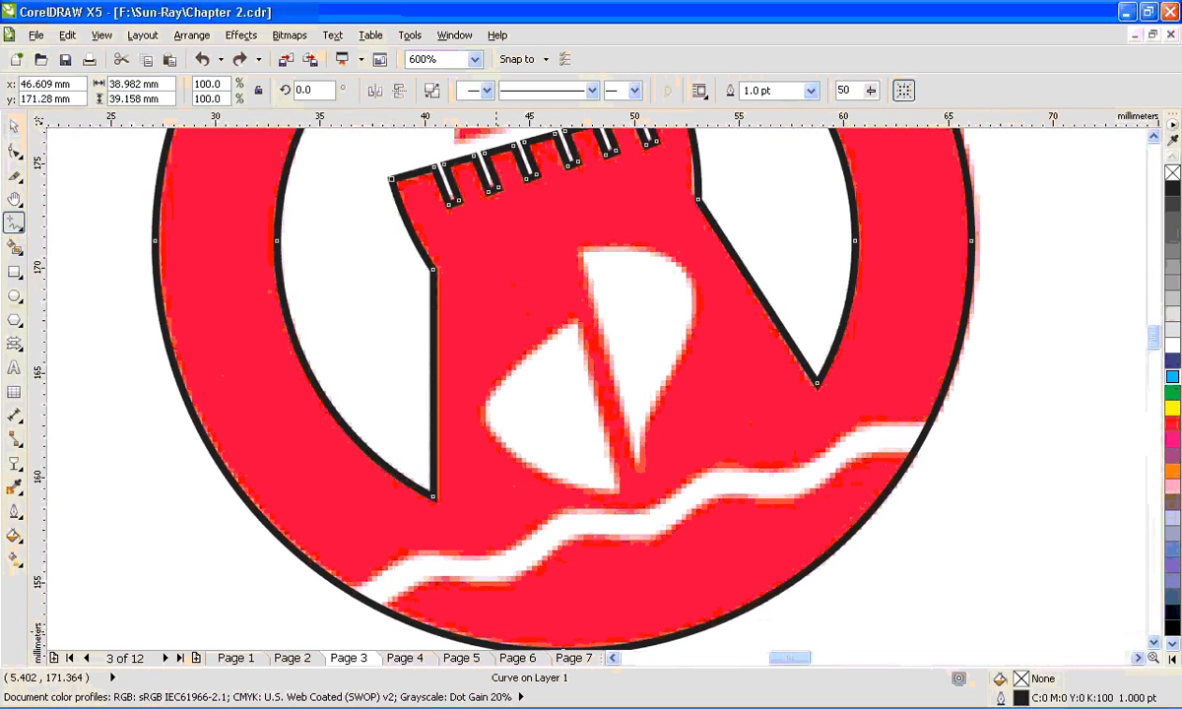
pyautogui.moveTo(318, 617)
pyautogui.mouseDown()
pyautogui.moveTo(387, 608)
pyautogui.moveTo(946, 430)
pyautogui.mouseUp()
pyautogui.moveTo(345, 629)
pyautogui.mouseDown()
pyautogui.moveTo(368, 600)
pyautogui.moveTo(597, 555)
pyautogui.moveTo(663, 516)
pyautogui.moveTo(826, 496)
pyautogui.moveTo(904, 437)
pyautogui.mouseUp()
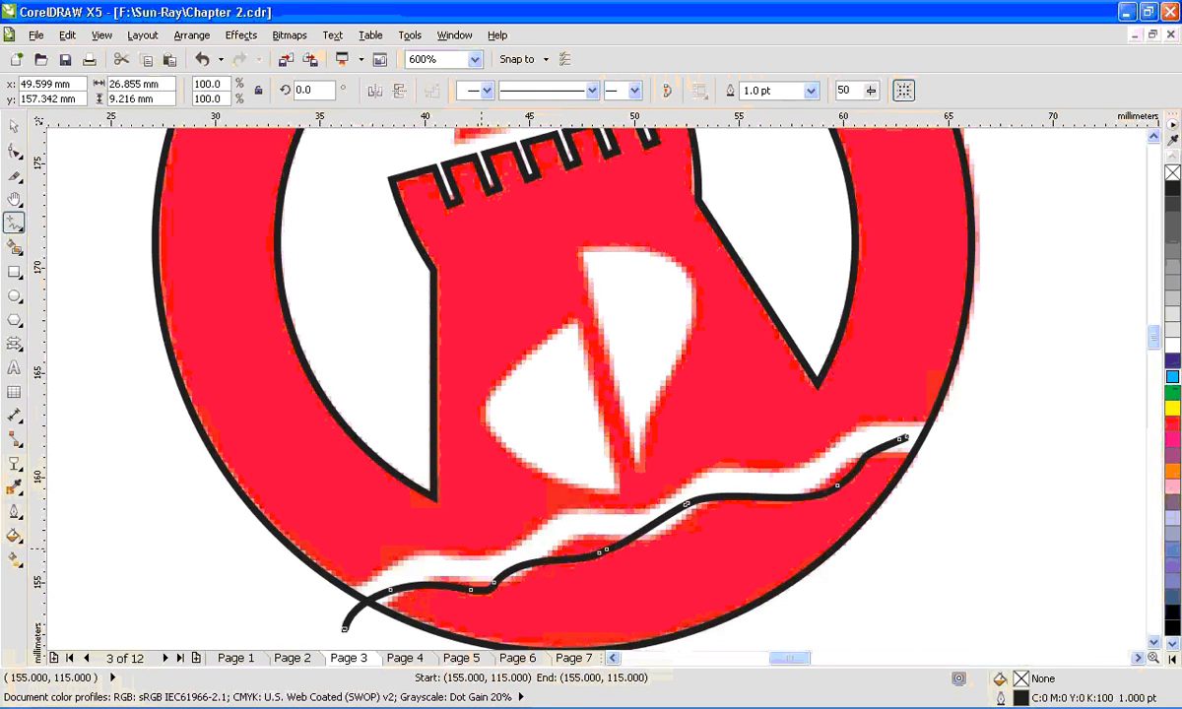
pyautogui.hotkey('ctrl', 'z')
# - Draw a straight line about 31 mm long along the wavy white band and add a node at the first trough
pyautogui.click(335, 608)
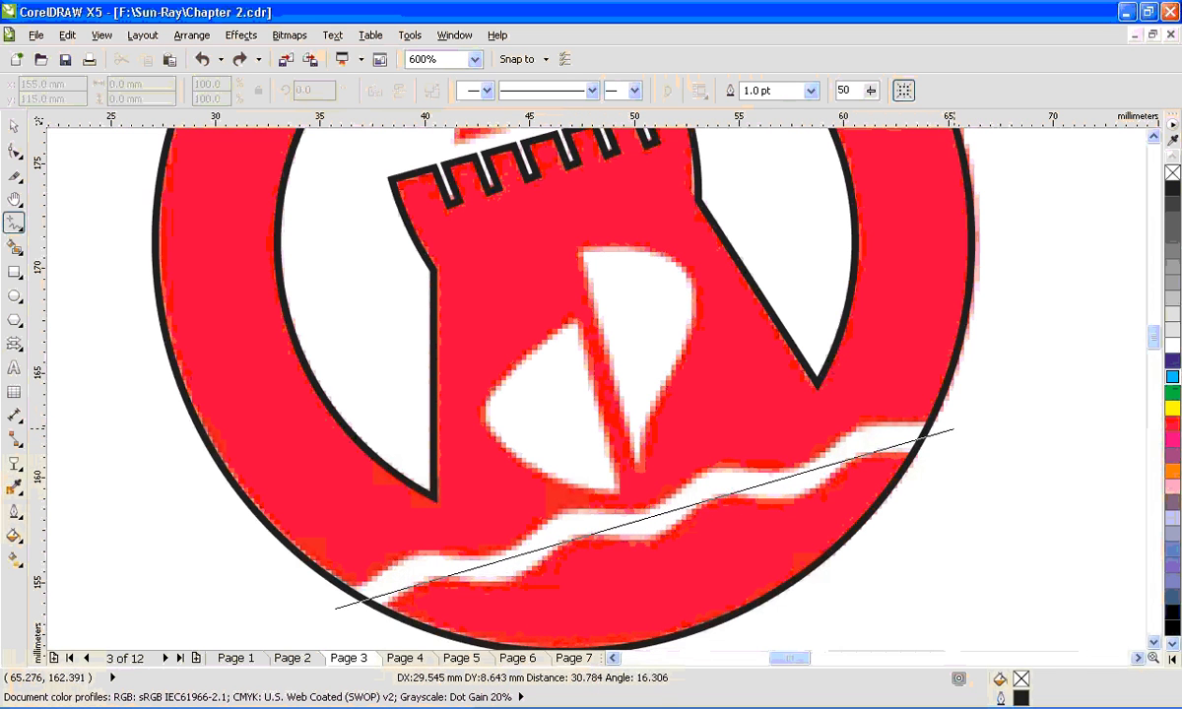
pyautogui.click(954, 429)
pyautogui.click(14, 150)
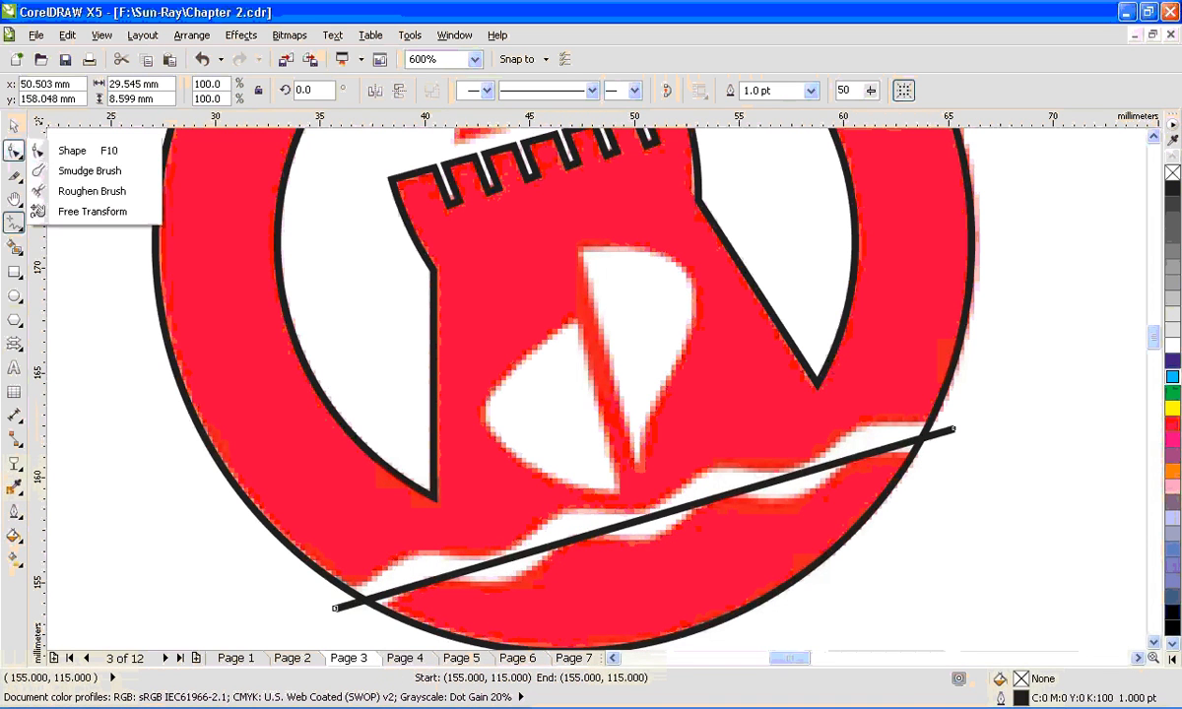
pyautogui.click(45, 150)
pyautogui.click(506, 560)
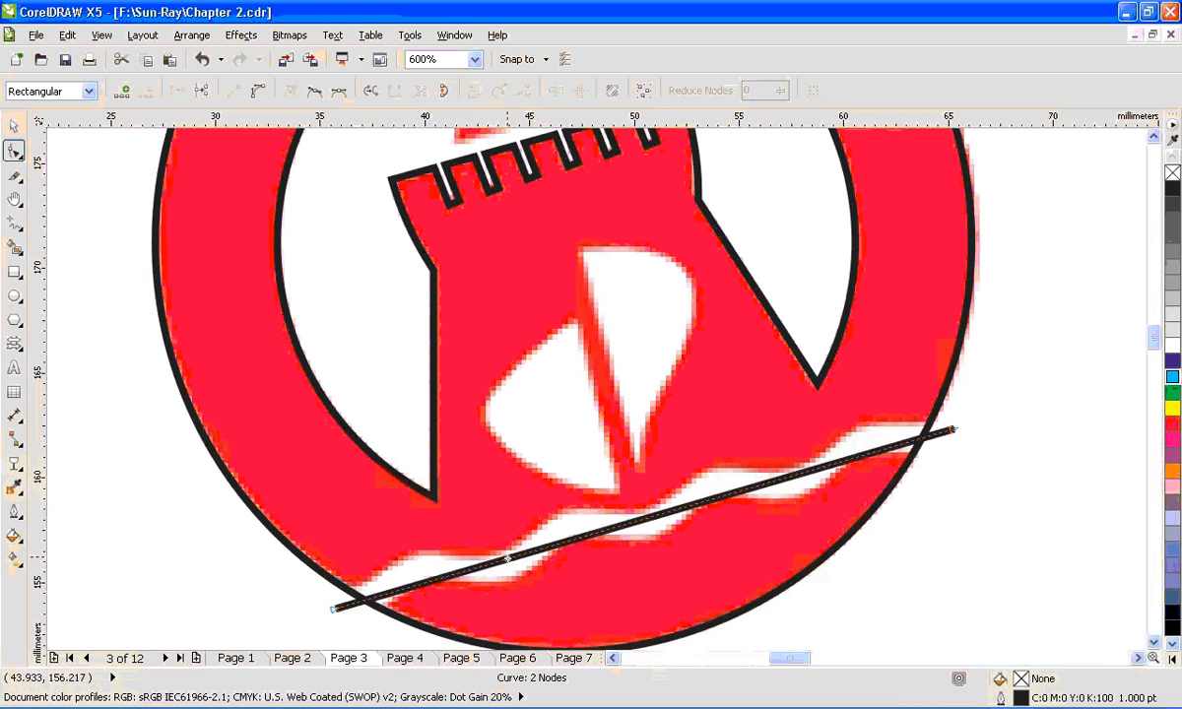
pyautogui.click(437, 578)
pyautogui.doubleClick(462, 572)
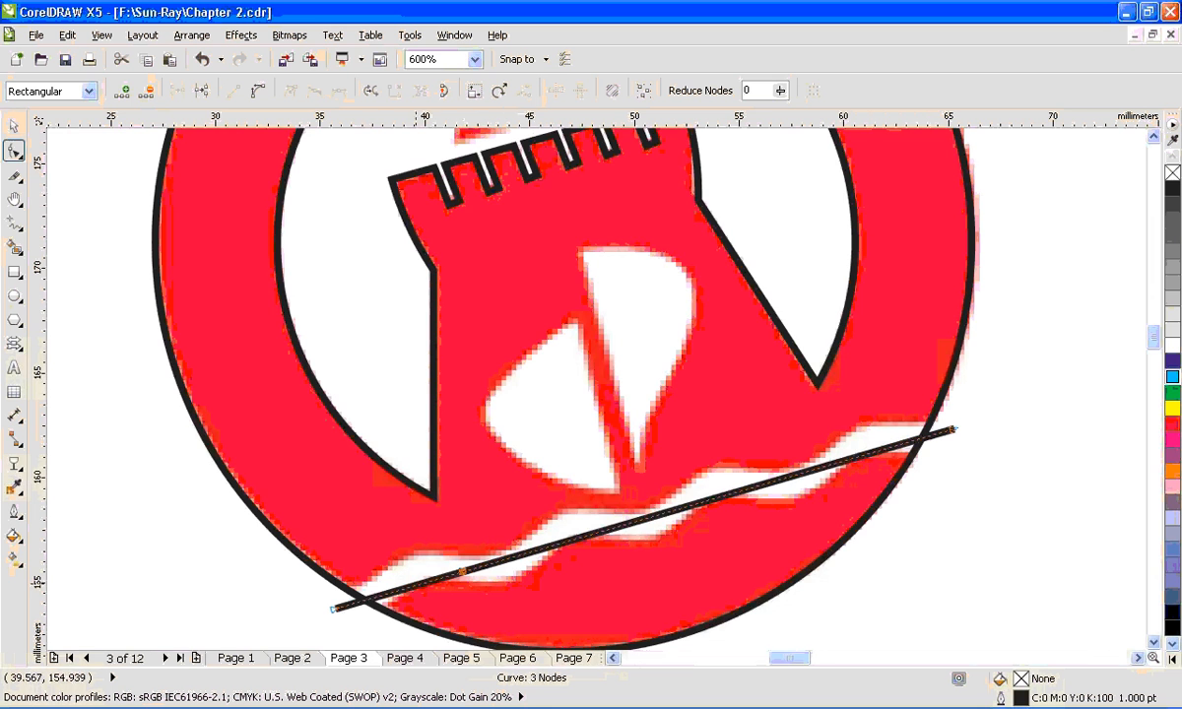
pyautogui.scroll(2, 416, 593)
pyautogui.moveTo(602, 503); pyautogui.dragTo(620, 493)
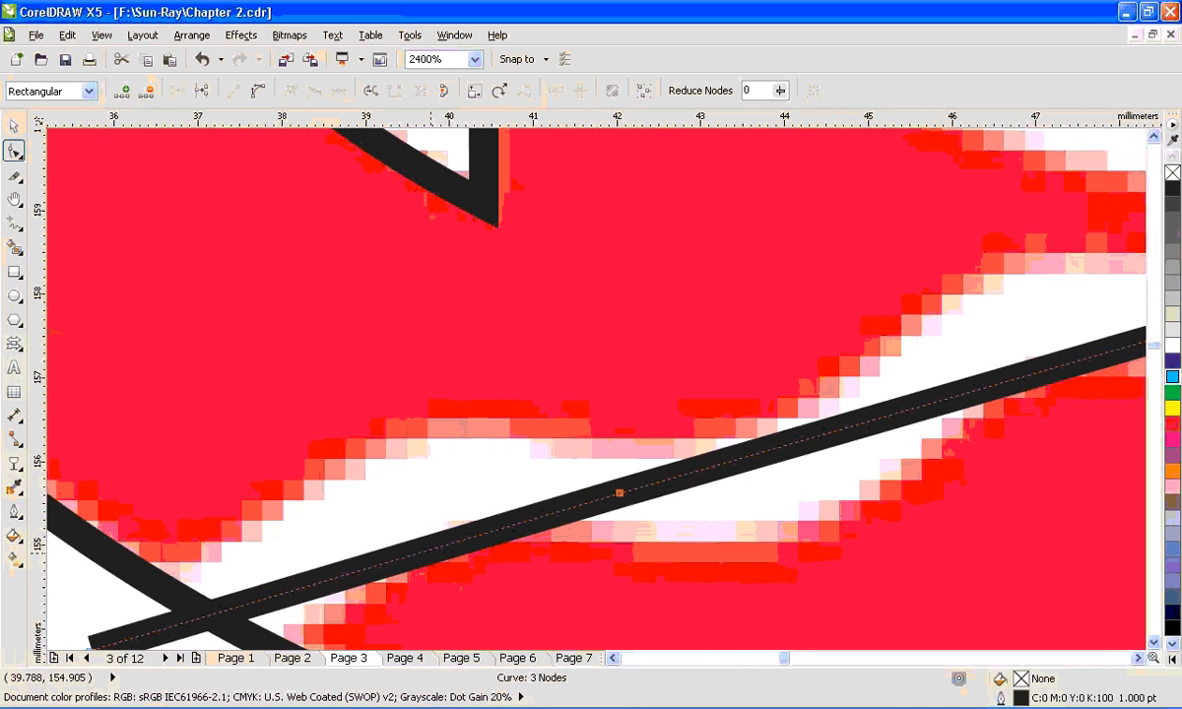
# - Convert the line's first segment to a curve and bend it upward along the first wave crest
pyautogui.click(427, 553)
pyautogui.click(427, 549)
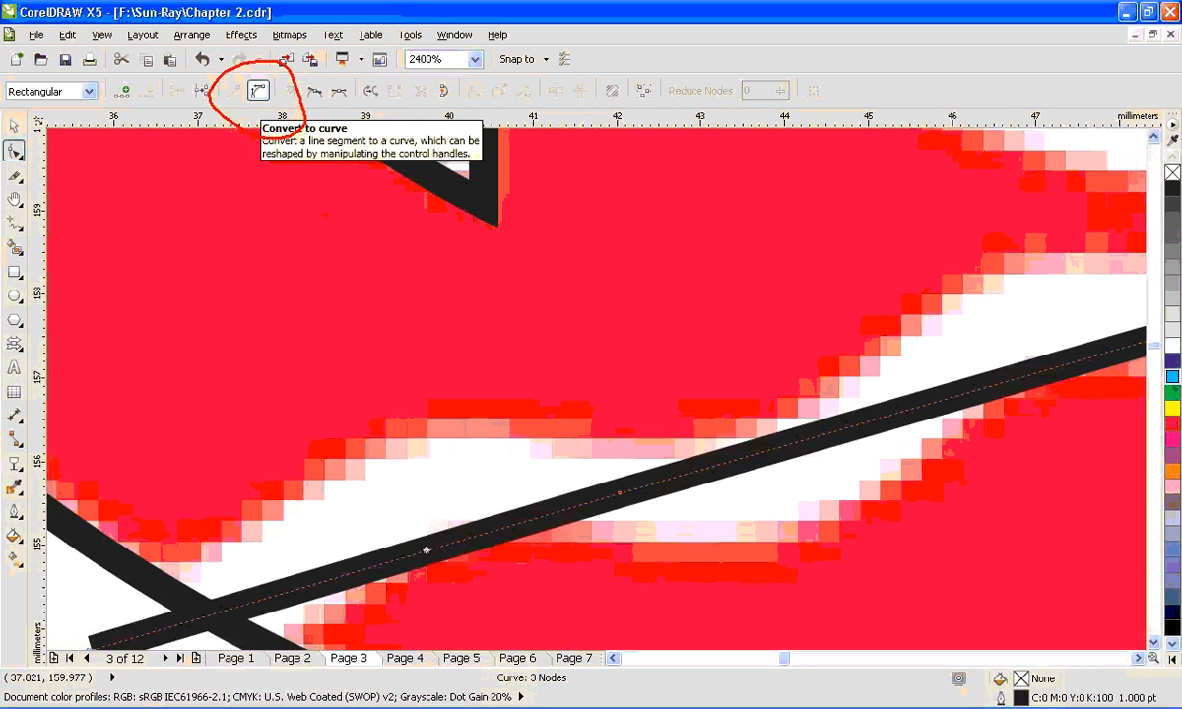
pyautogui.click(258, 92)
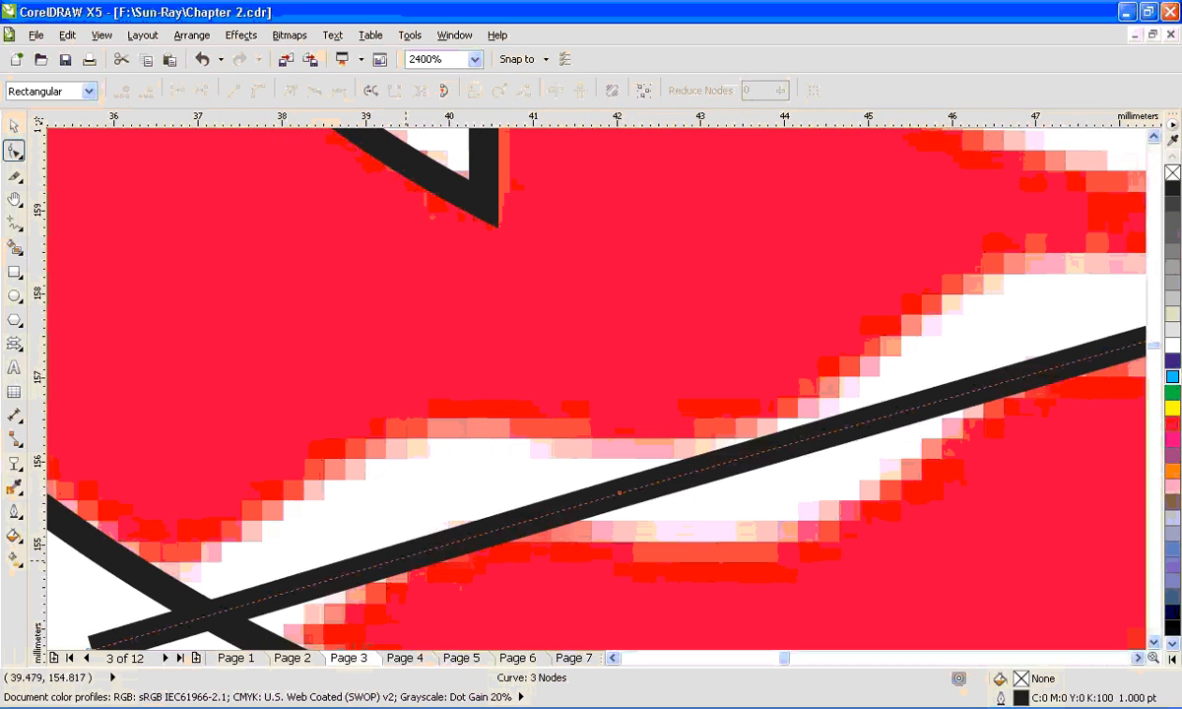
pyautogui.click(401, 558)
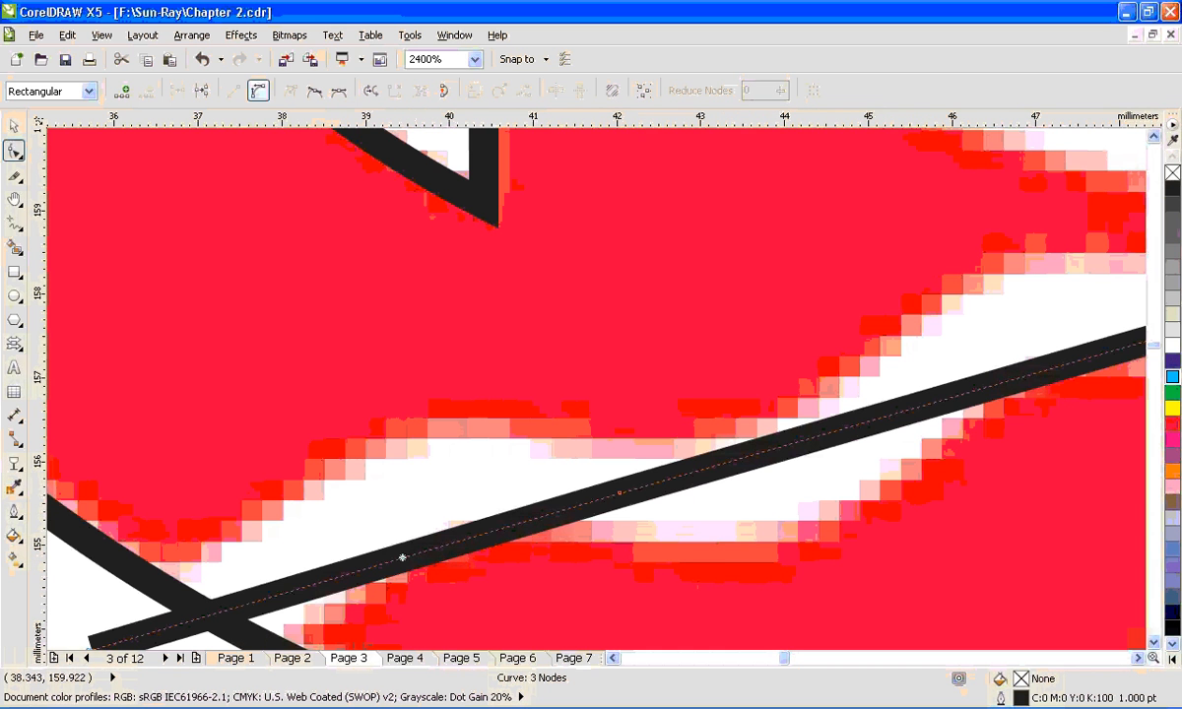
pyautogui.click(402, 559)
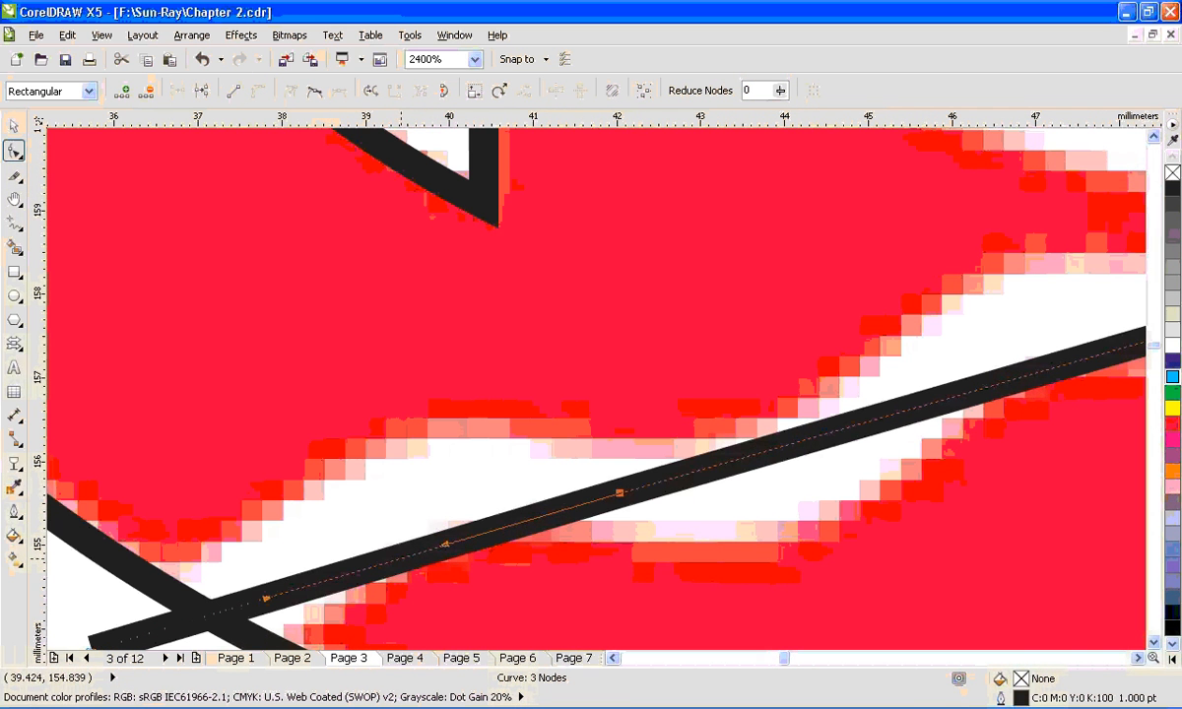
pyautogui.moveTo(397, 552); pyautogui.dragTo(400, 487)
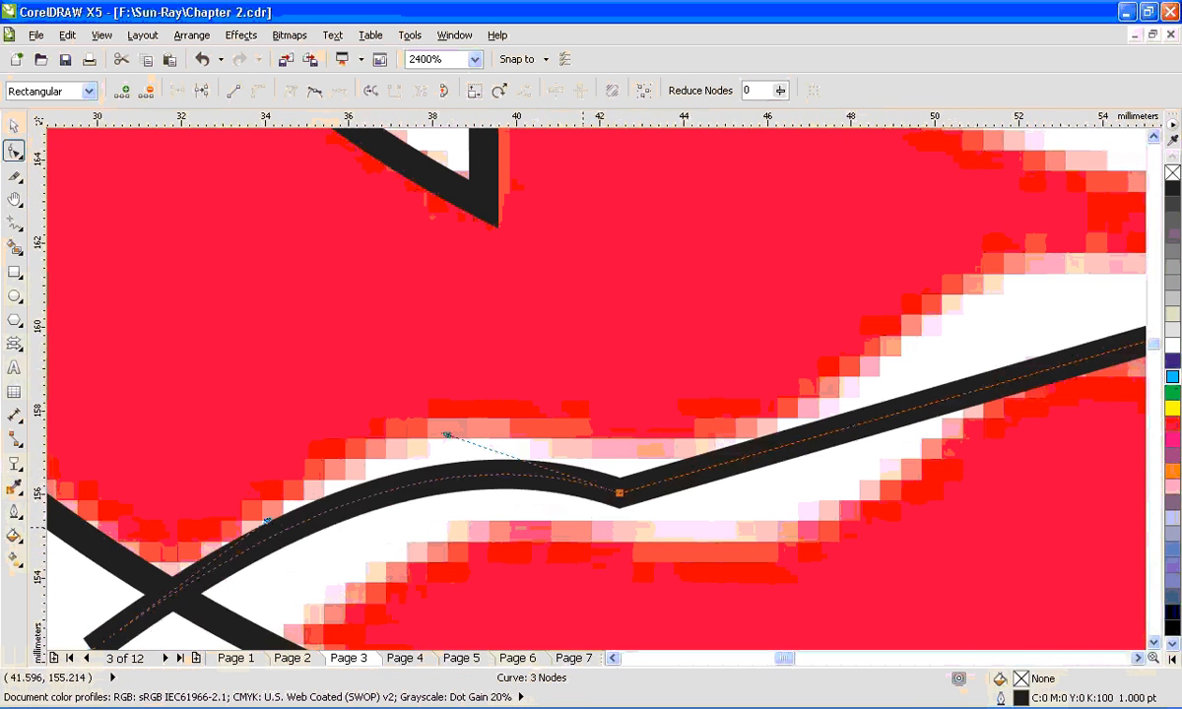
# - Add a node on the straight segment after the first trough and move it up onto the start of the second crest
pyautogui.scroll(-1, 583, 525)
pyautogui.click(776, 457)
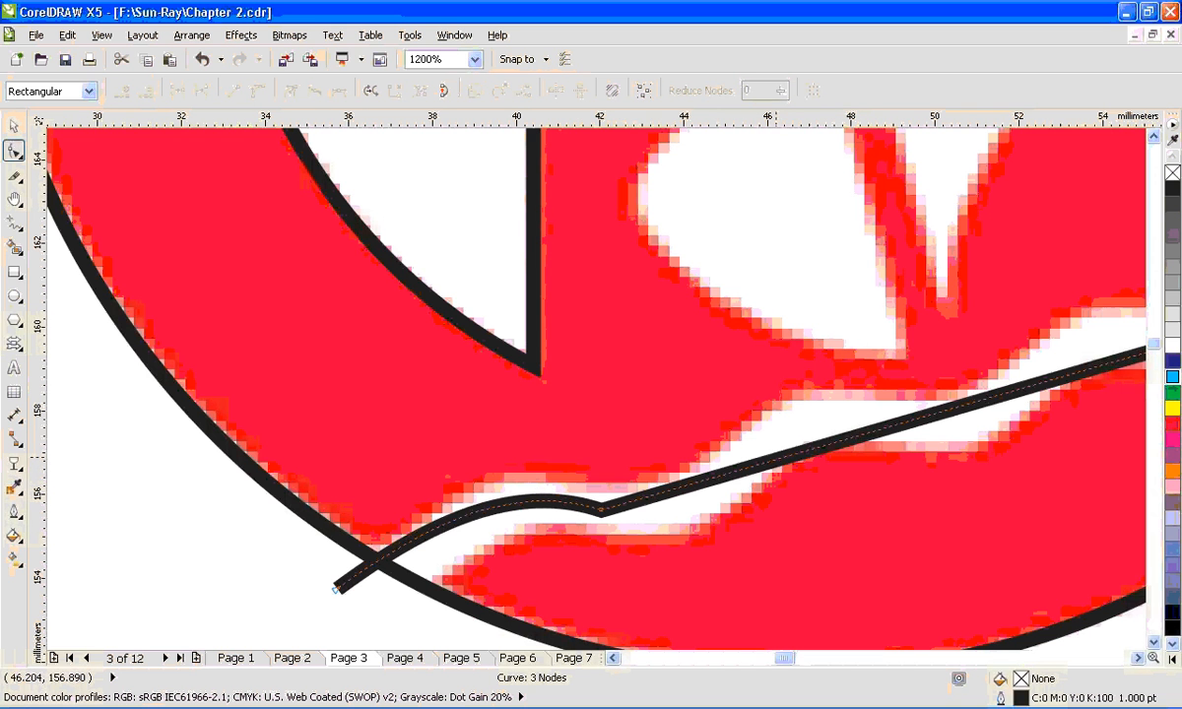
pyautogui.click(783, 457)
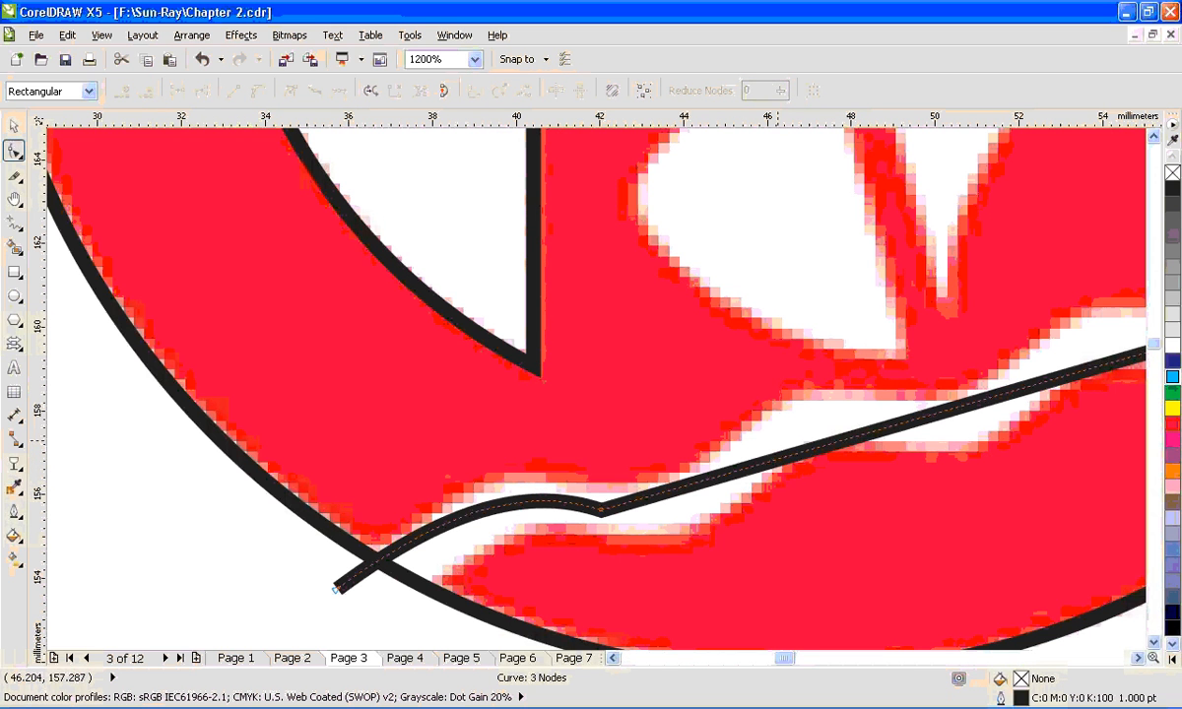
pyautogui.doubleClick(784, 457)
pyautogui.moveTo(784, 457); pyautogui.dragTo(802, 416)
# - Convert the segment between the first trough and the second crest to a curve and bend it downward along the band
pyautogui.click(702, 463)
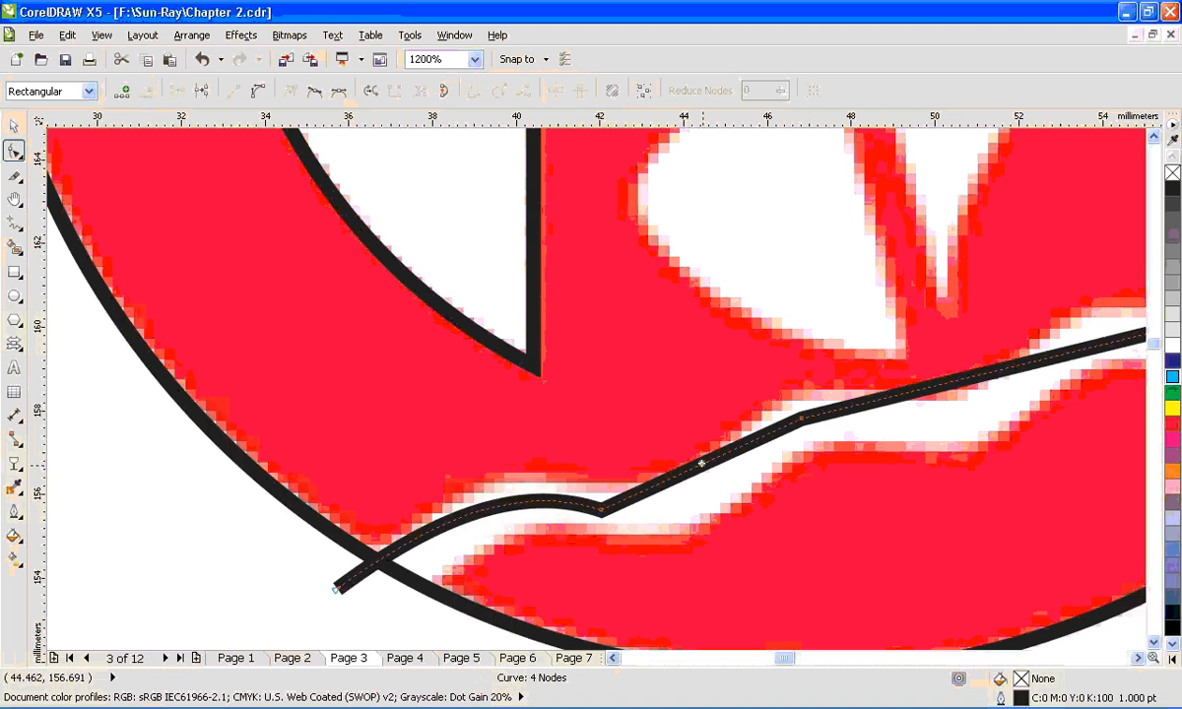
pyautogui.click(257, 90)
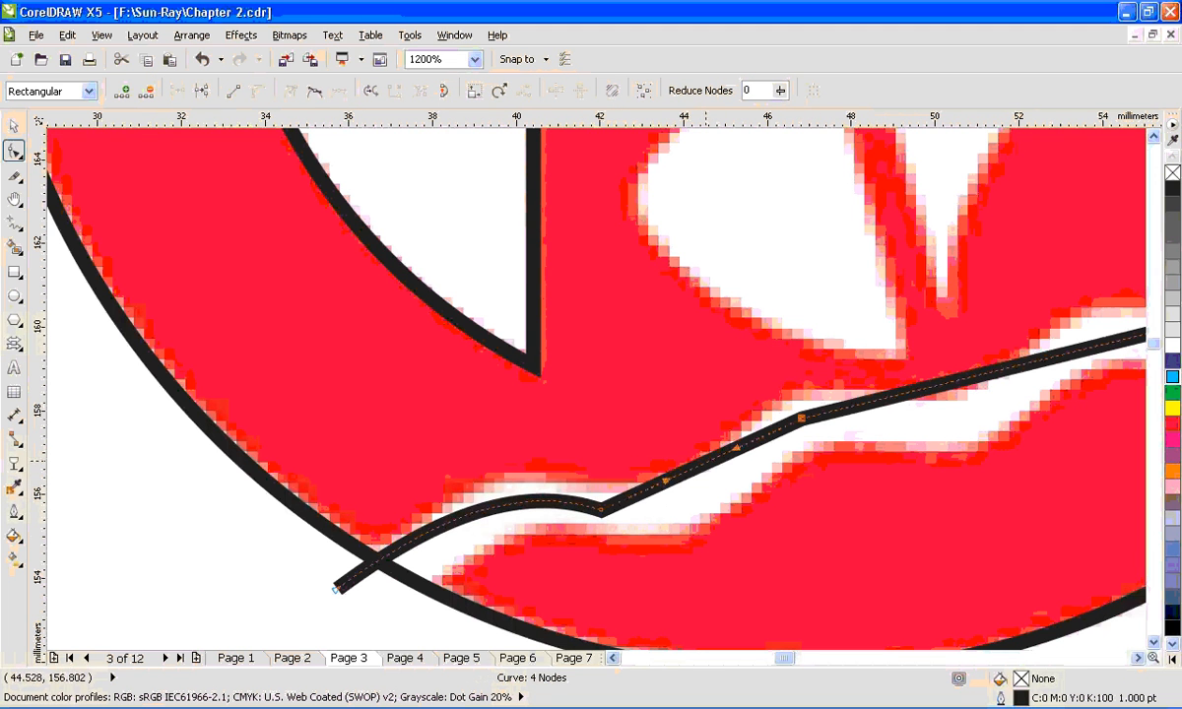
pyautogui.moveTo(705, 460); pyautogui.dragTo(724, 530)
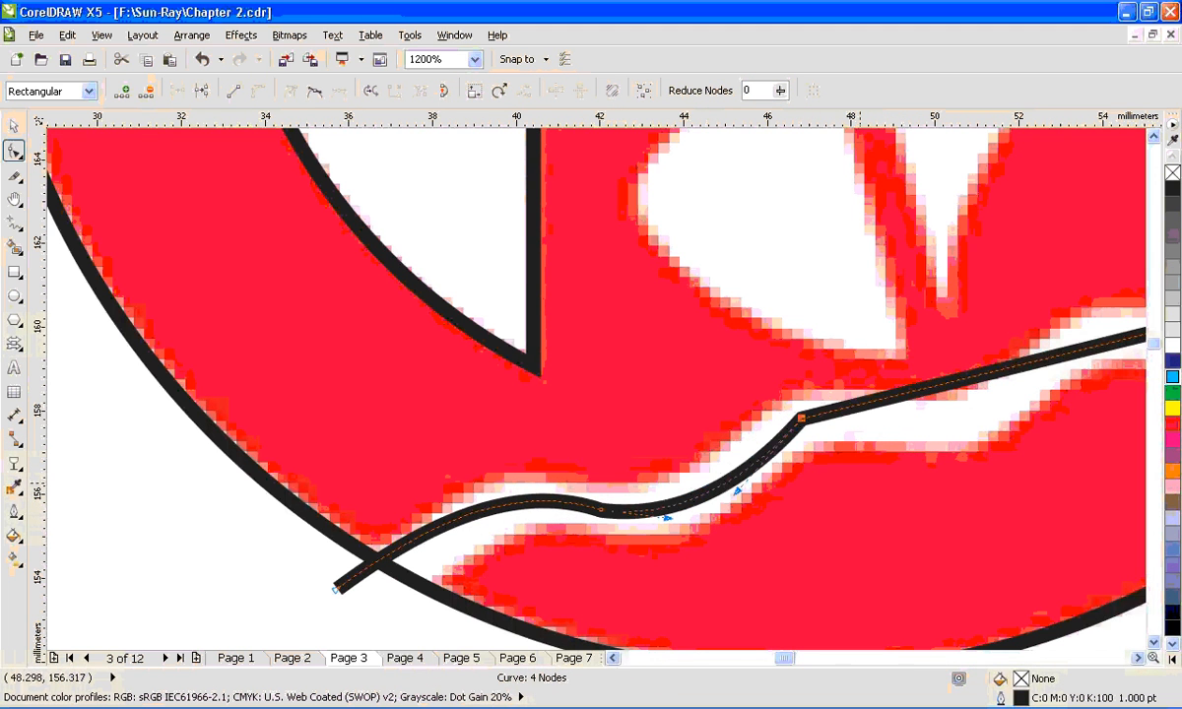
# - Add a node on the straight segment after the second crest, move it onto the third crest, and bend the segment between them downward
pyautogui.press('h')
pyautogui.moveTo(873, 505); pyautogui.dragTo(449, 495)
pyautogui.press('space')
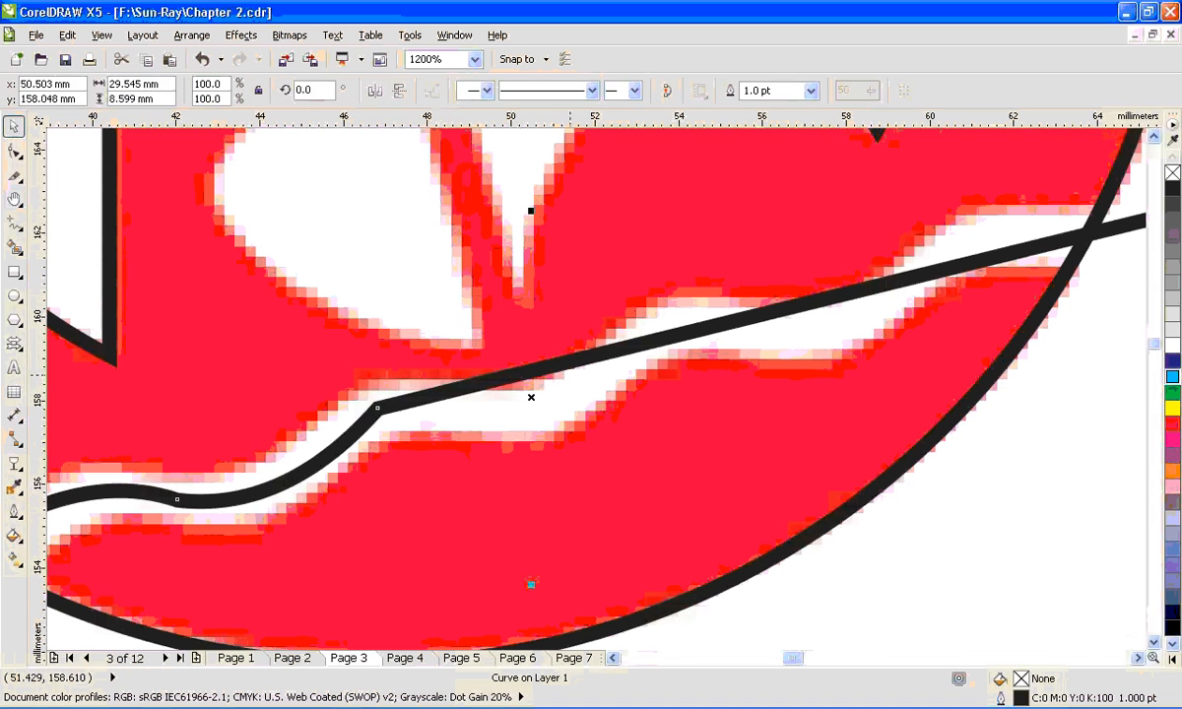
pyautogui.press('h')
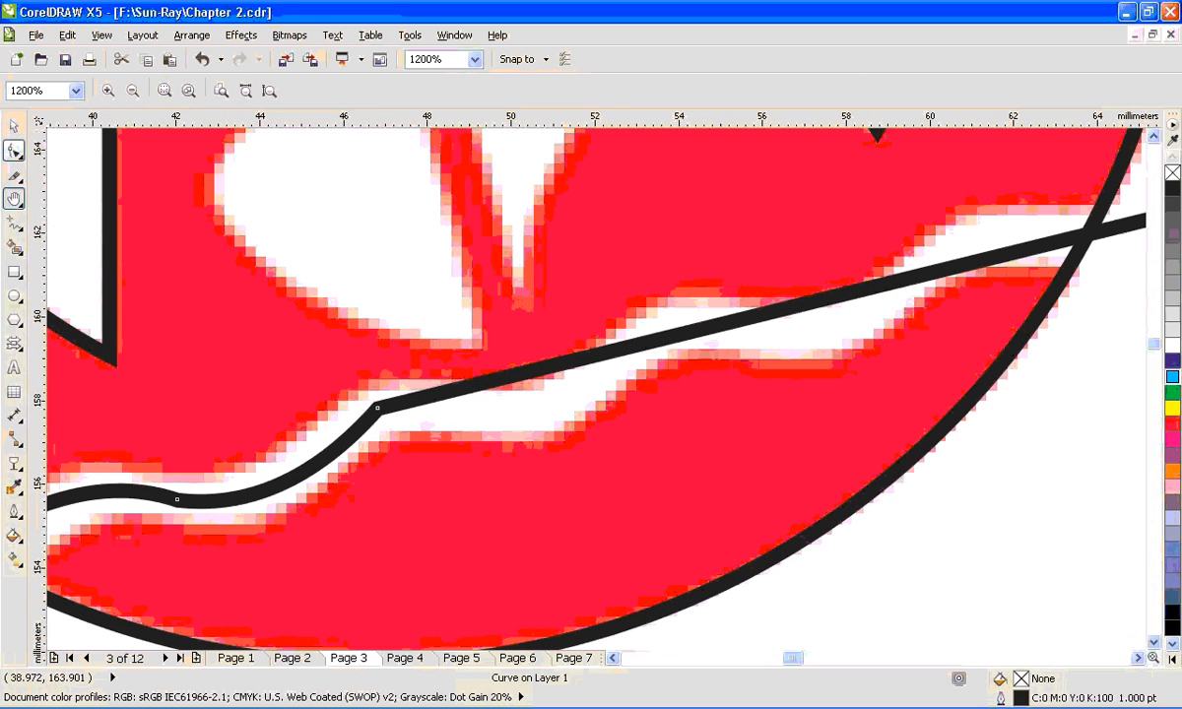
pyautogui.click(14, 150)
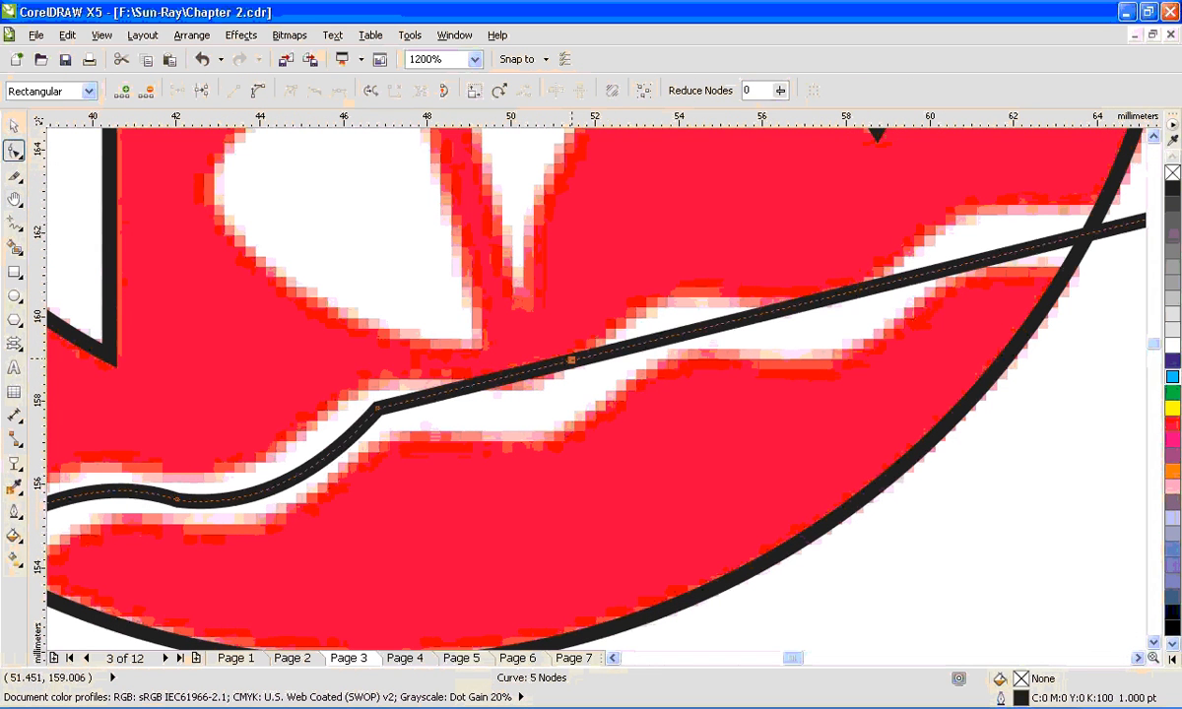
pyautogui.moveTo(574, 358); pyautogui.dragTo(678, 324)
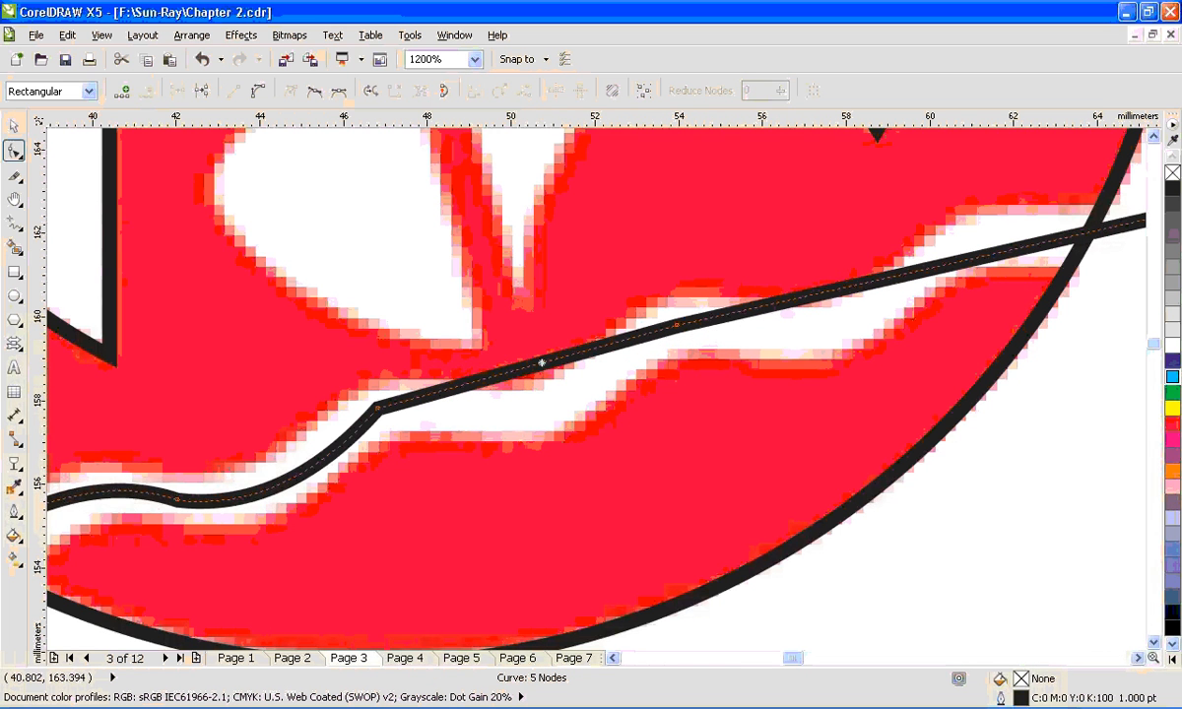
pyautogui.click(556, 366)
pyautogui.moveTo(537, 363); pyautogui.dragTo(536, 402)
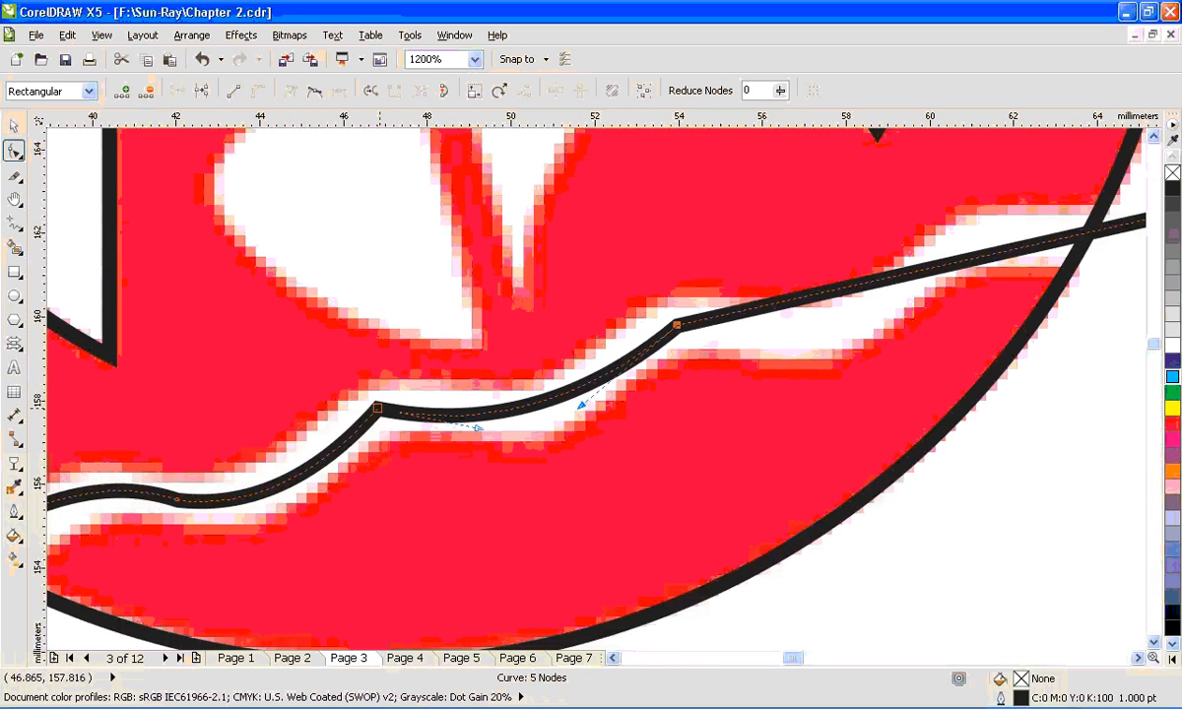
# - Round the curve's second crest by adding a node on each side of it and deleting the corner node
pyautogui.doubleClick(378, 408)
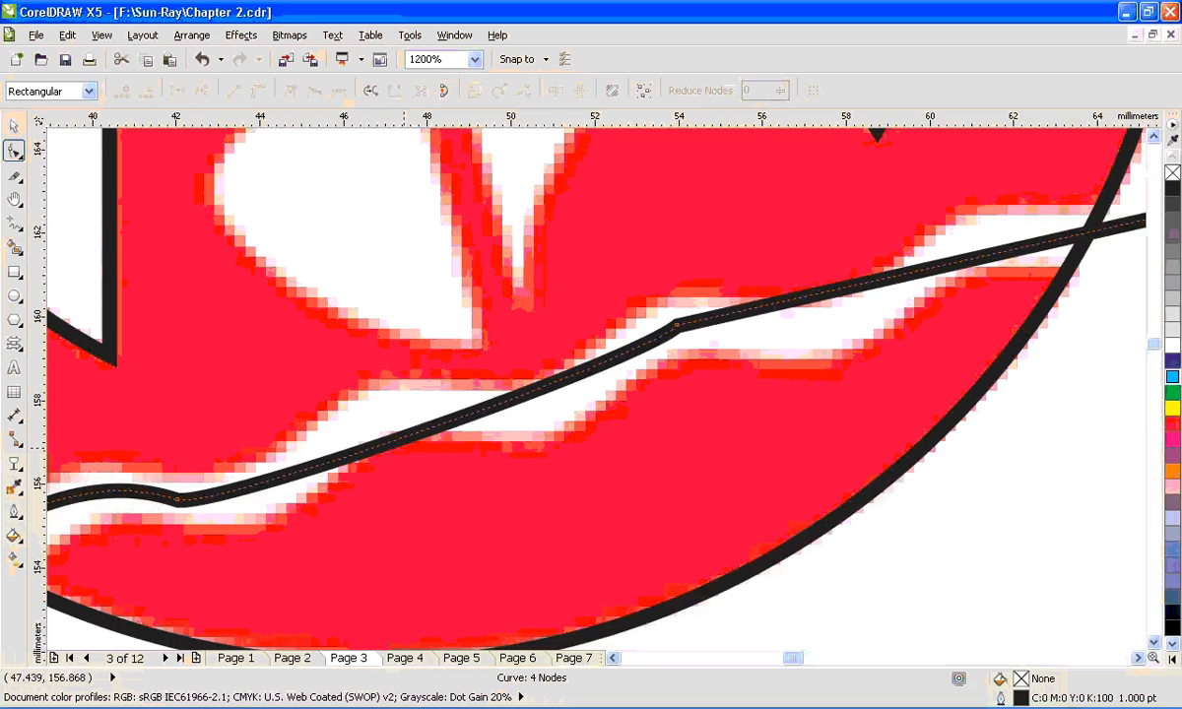
pyautogui.hotkey('ctrl', 'z')
pyautogui.doubleClick(430, 415)
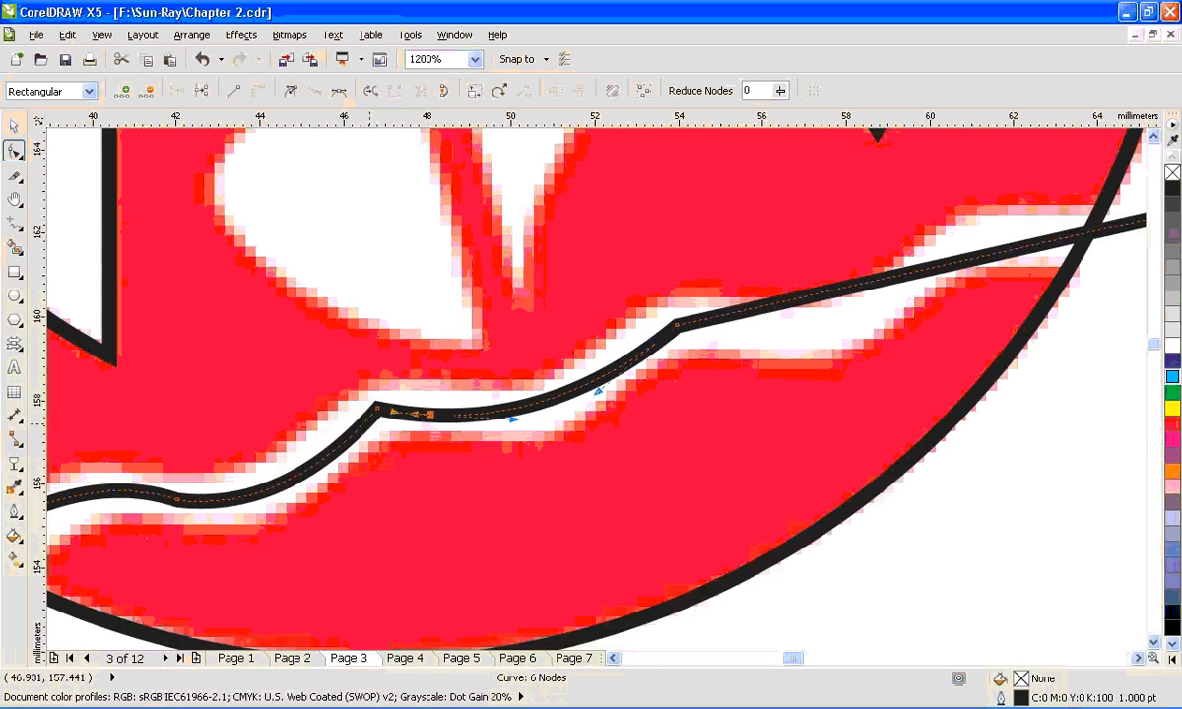
pyautogui.doubleClick(346, 437)
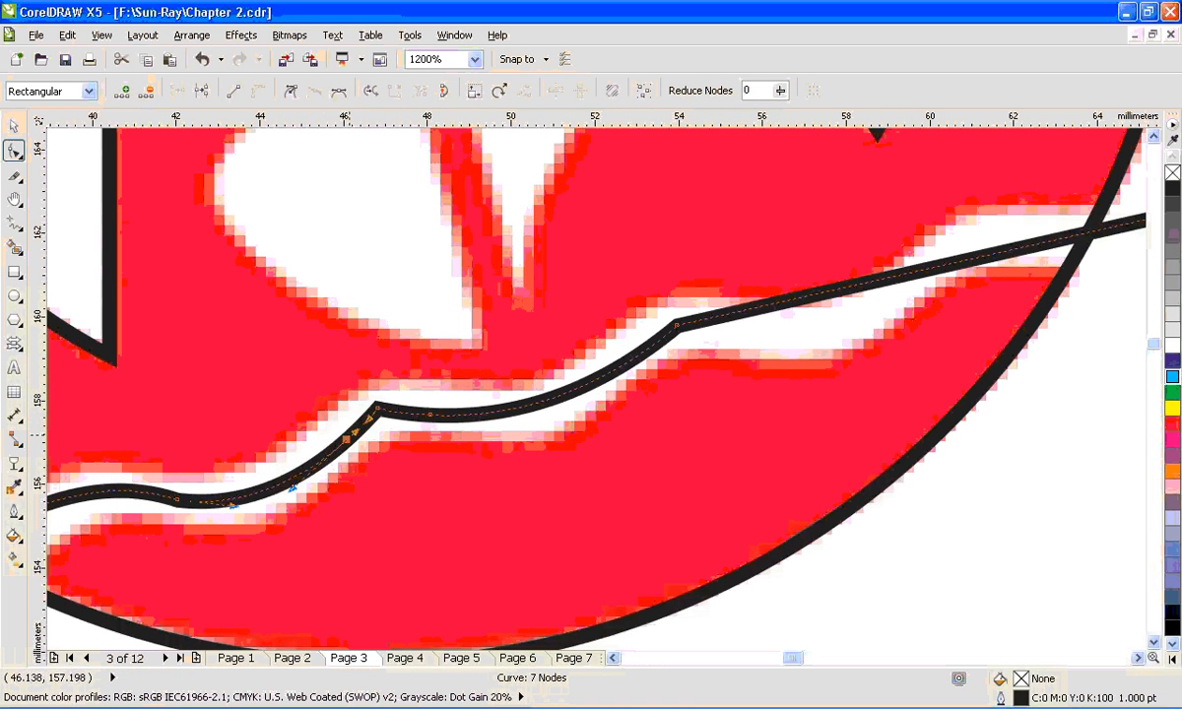
pyautogui.scroll(2, 365, 447)
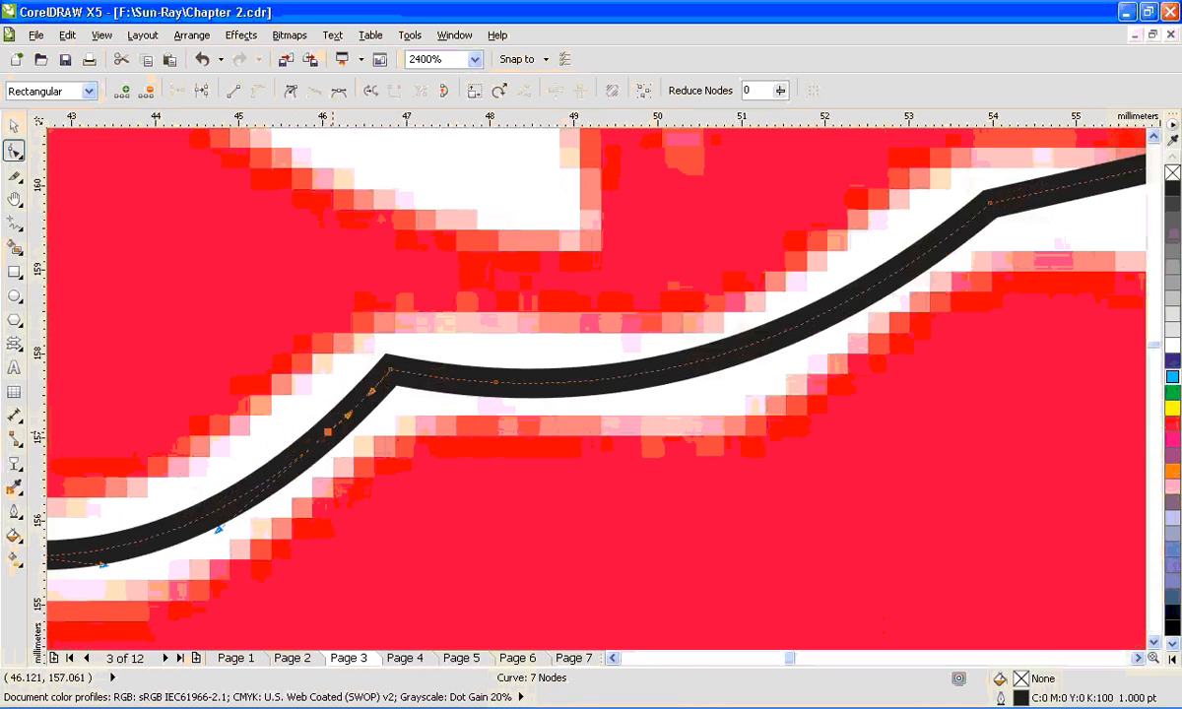
pyautogui.press('Delete')
pyautogui.scroll(-2, 423, 424)
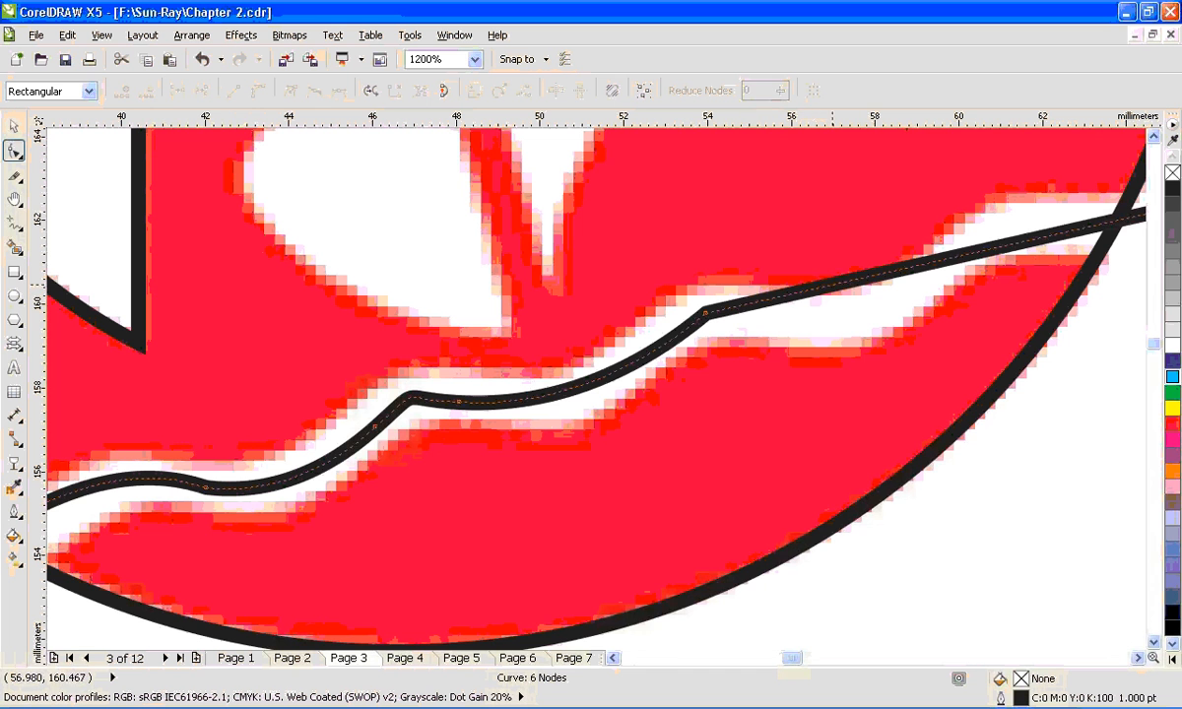
# - Add a node pulled down into the trough after the third crest, and round that crest by replacing its corner node with two flanking nodes
pyautogui.doubleClick(833, 283)
pyautogui.moveTo(832, 283); pyautogui.dragTo(833, 328)
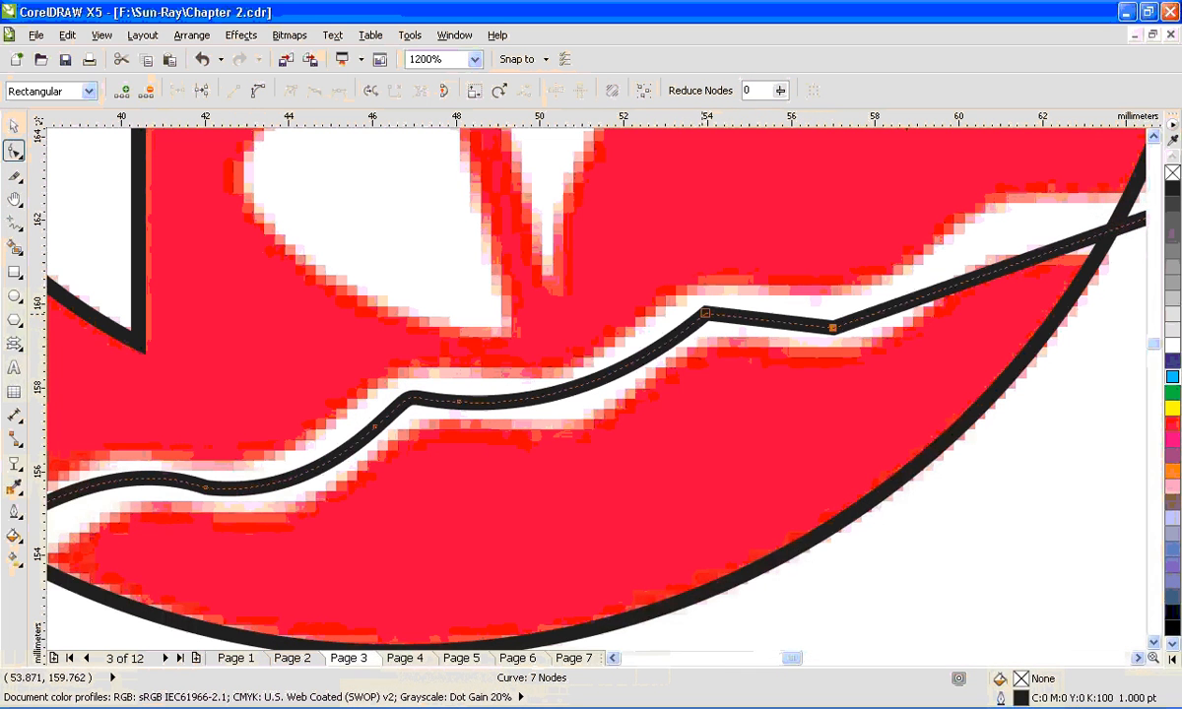
pyautogui.doubleClick(757, 318)
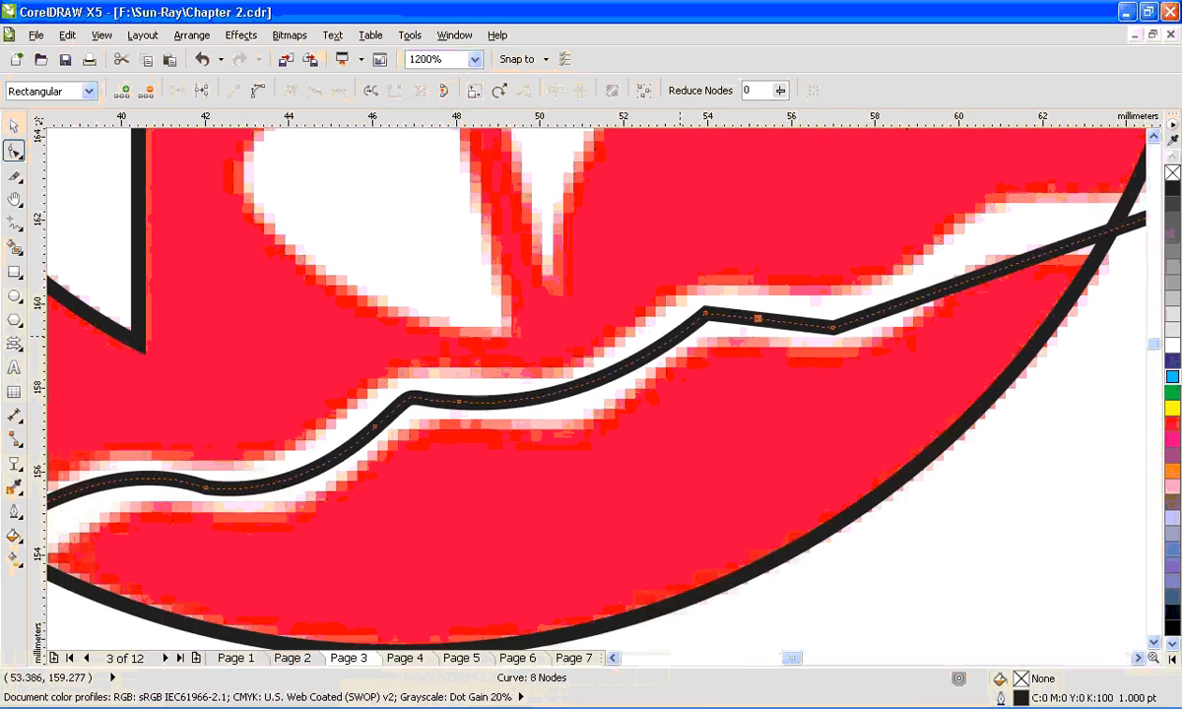
pyautogui.doubleClick(674, 337)
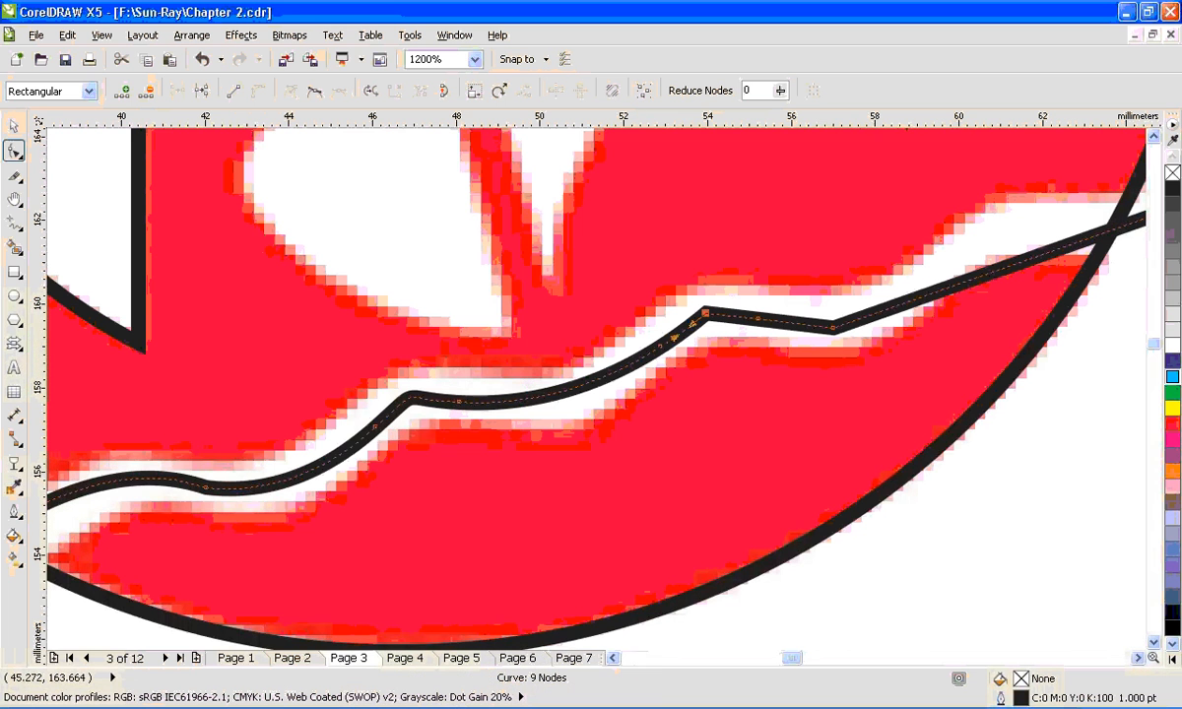
pyautogui.doubleClick(704, 313)
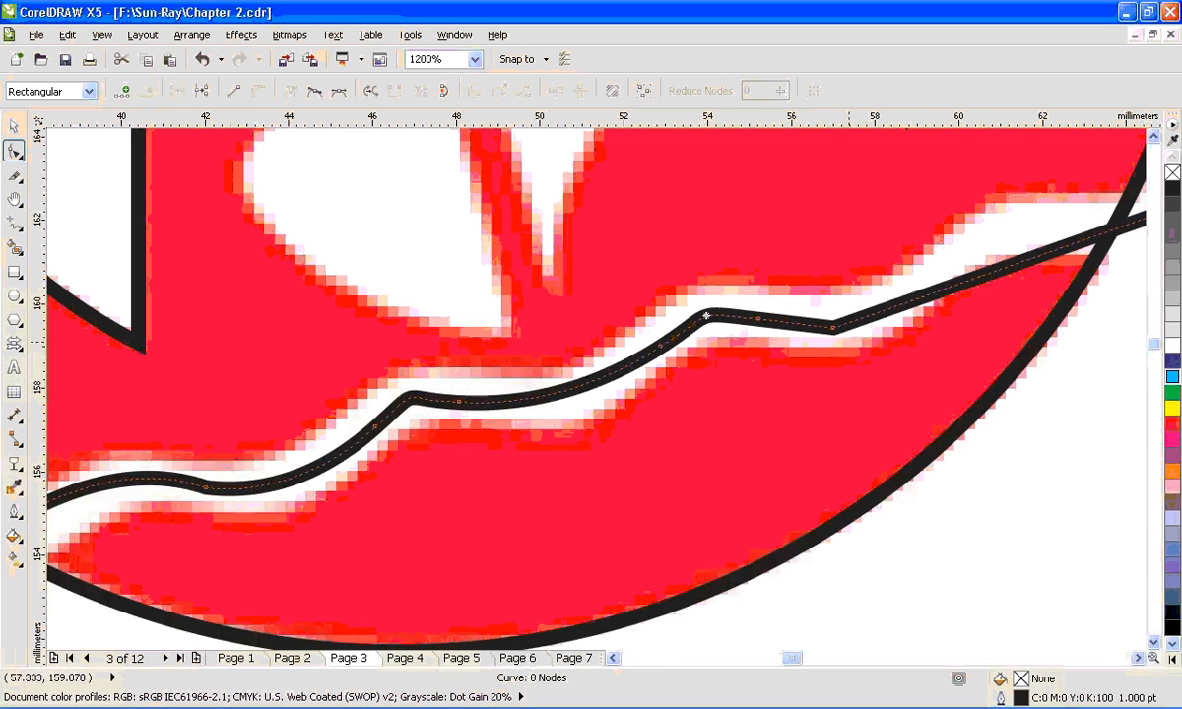
# - Add a node at the last crest of the band and round it off by flanking it with two nodes and deleting it
pyautogui.doubleClick(931, 287)
pyautogui.moveTo(931, 287); pyautogui.dragTo(1003, 216)
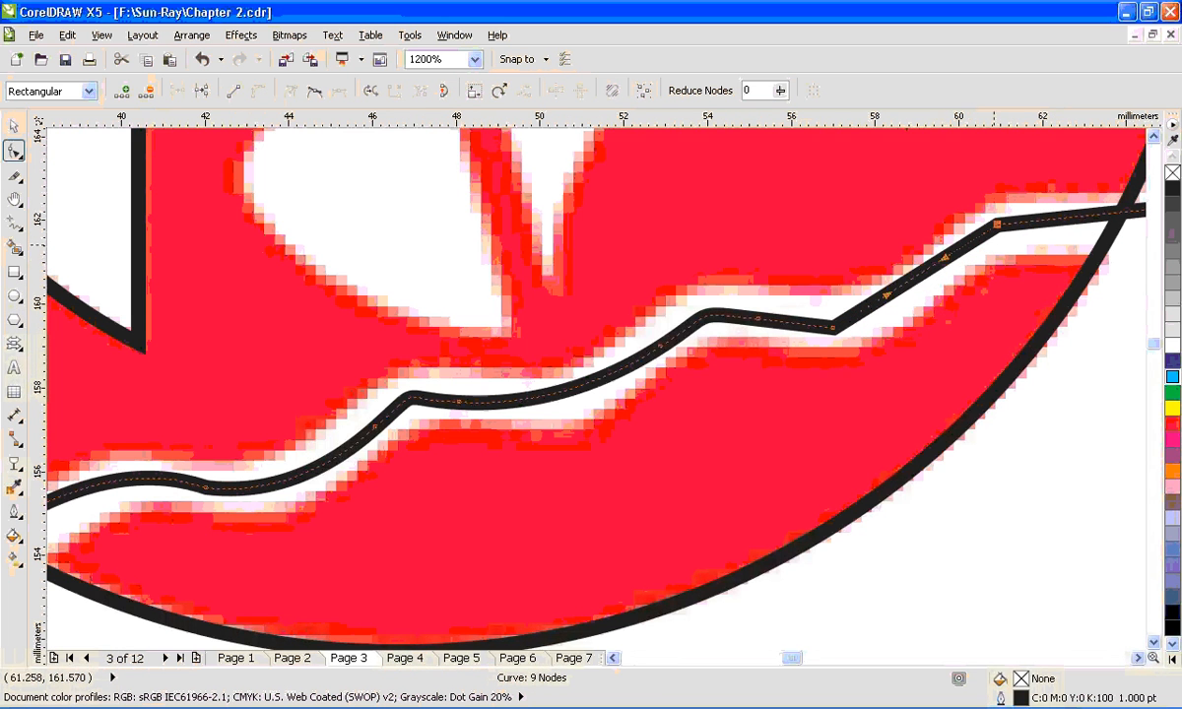
pyautogui.doubleClick(929, 267)
pyautogui.doubleClick(1091, 214)
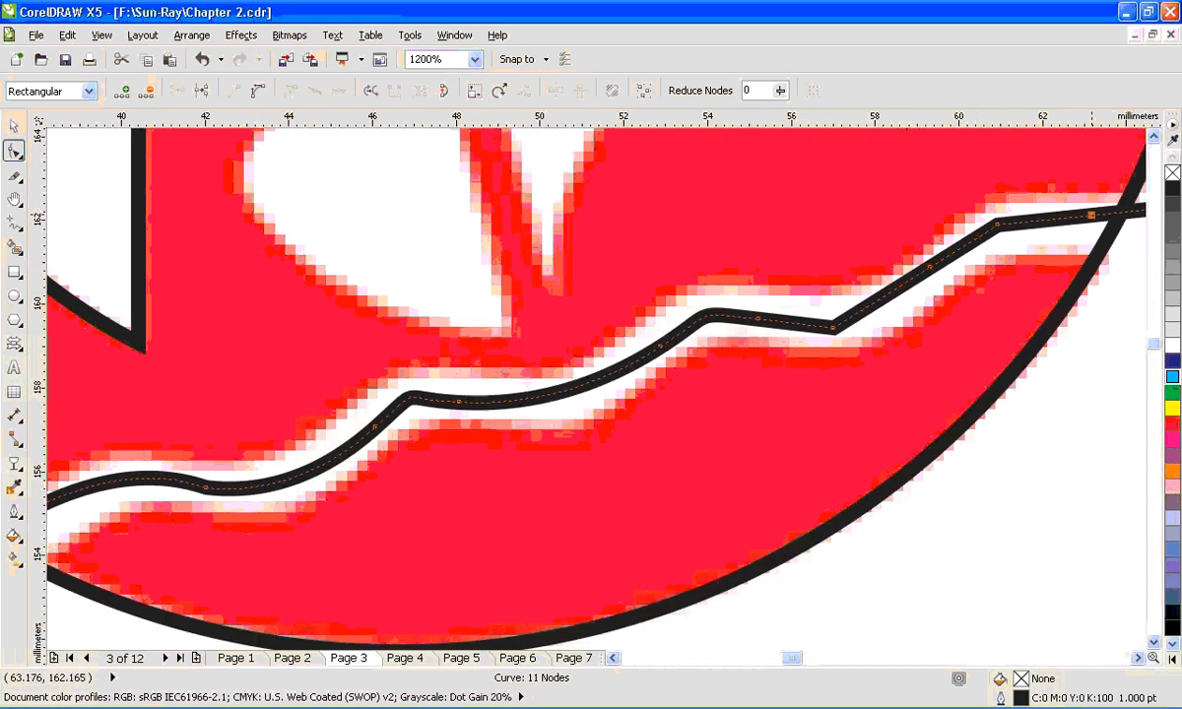
pyautogui.moveTo(1025, 201); pyautogui.dragTo(951, 253)
pyautogui.press('Delete')
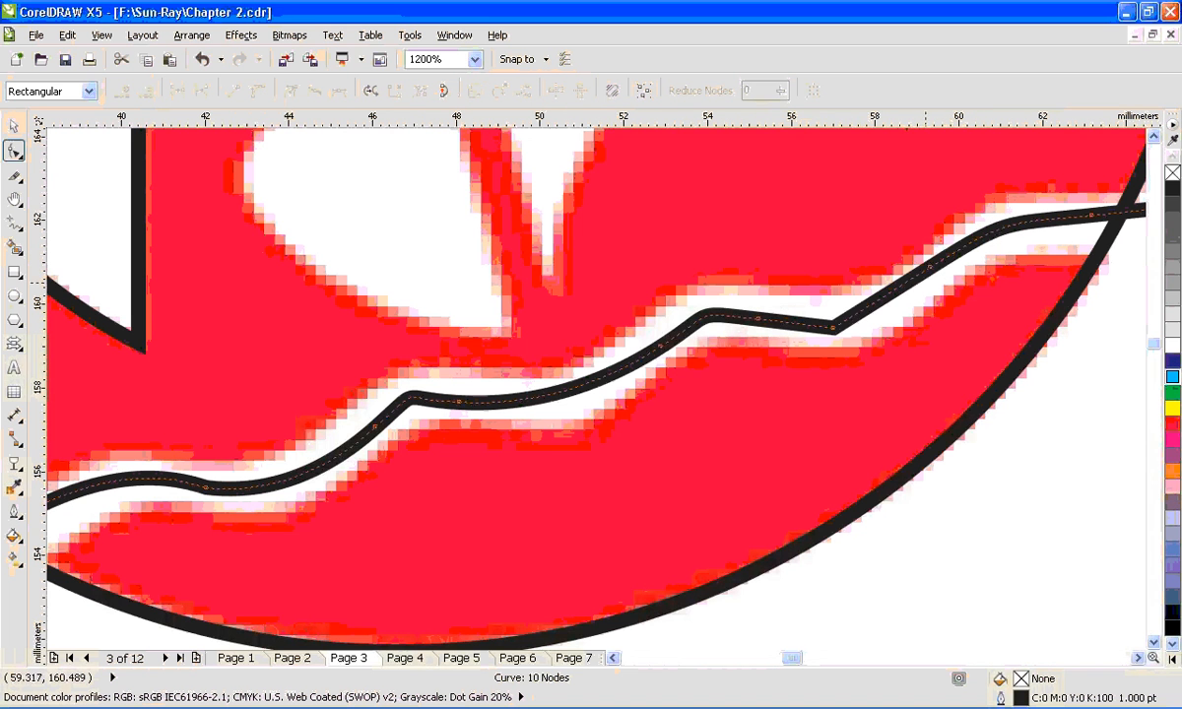
# - Move the corner node of the last trough slightly up along the band and delete it to smooth the trough
pyautogui.moveTo(833, 327); pyautogui.dragTo(854, 316)
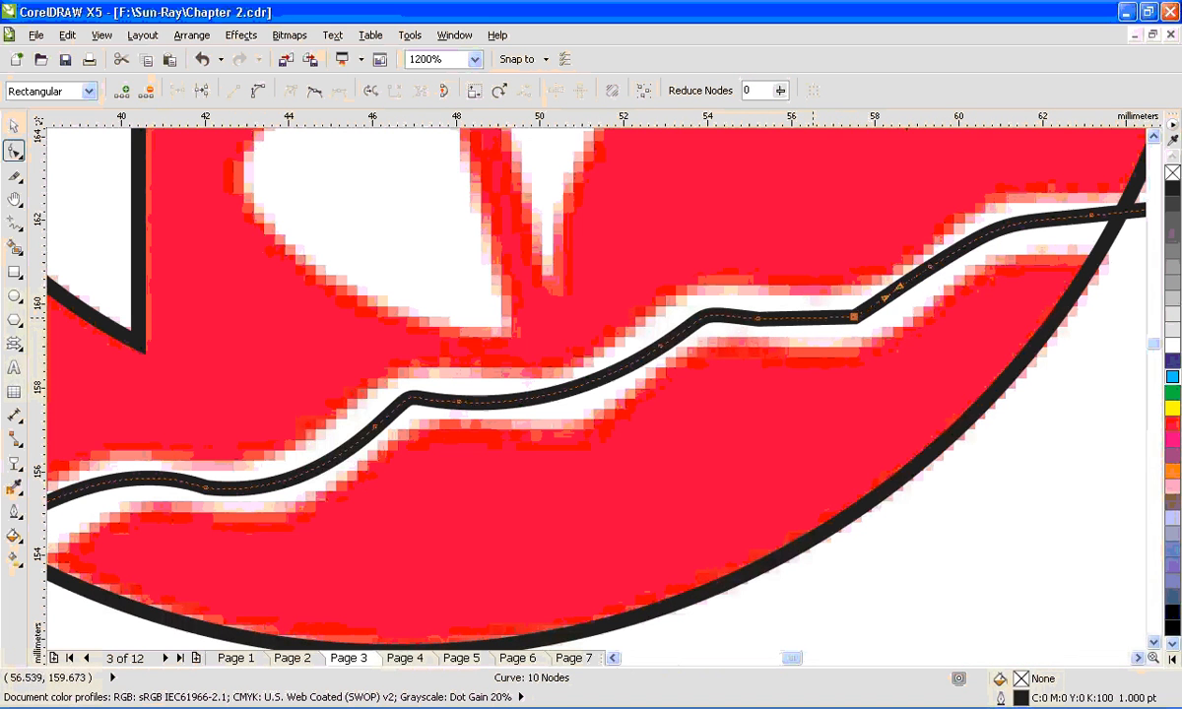
pyautogui.press('Delete')
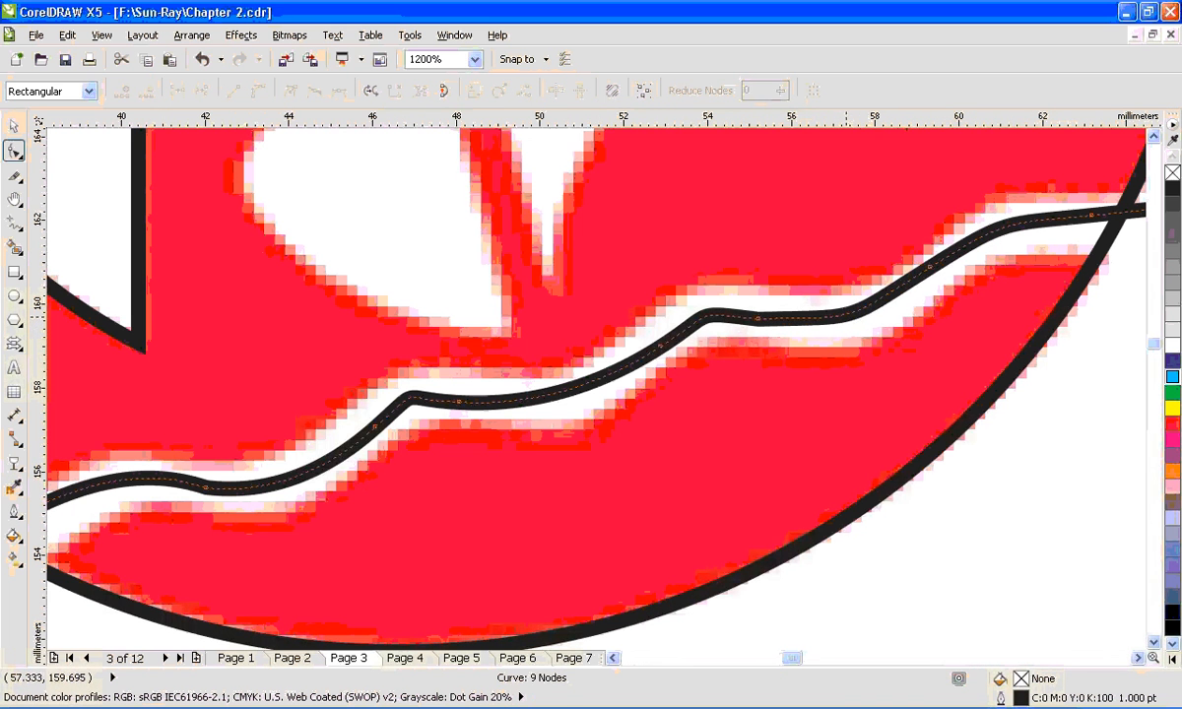
pyautogui.scroll(-2, 867, 339)
pyautogui.press('space')
pyautogui.click(917, 362)
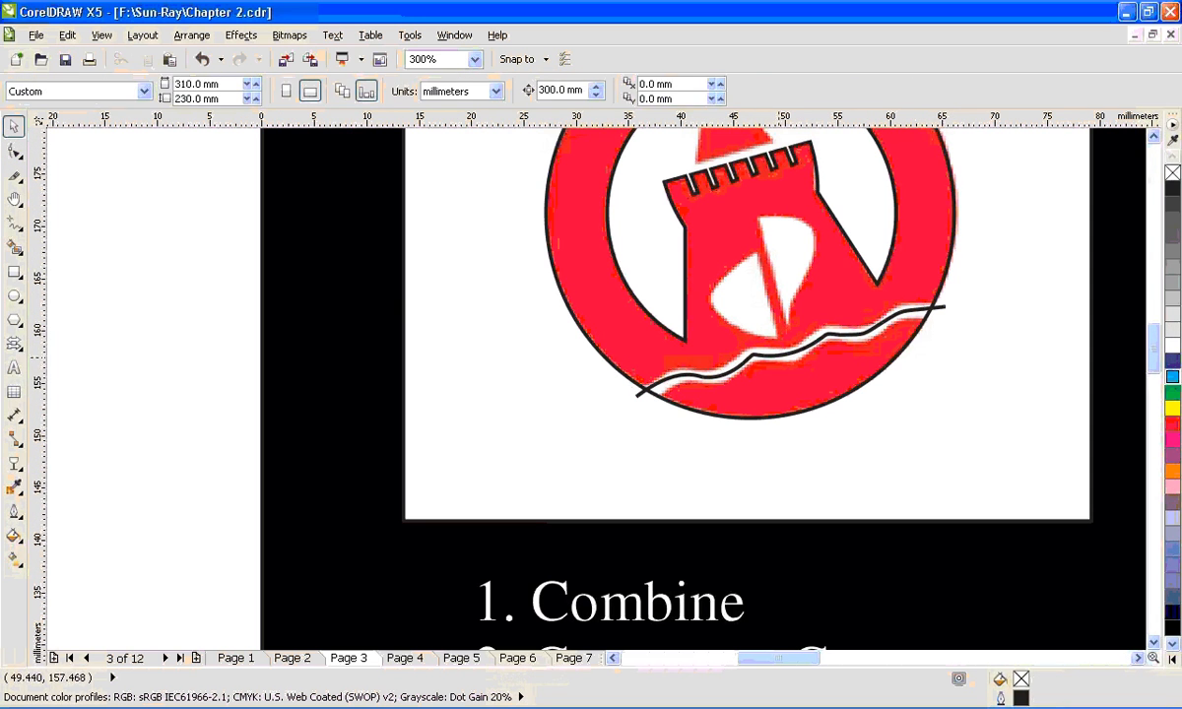
# - Set the wavy curve's outline width to 2 pt and increase it to 3 pt
pyautogui.click(778, 356)
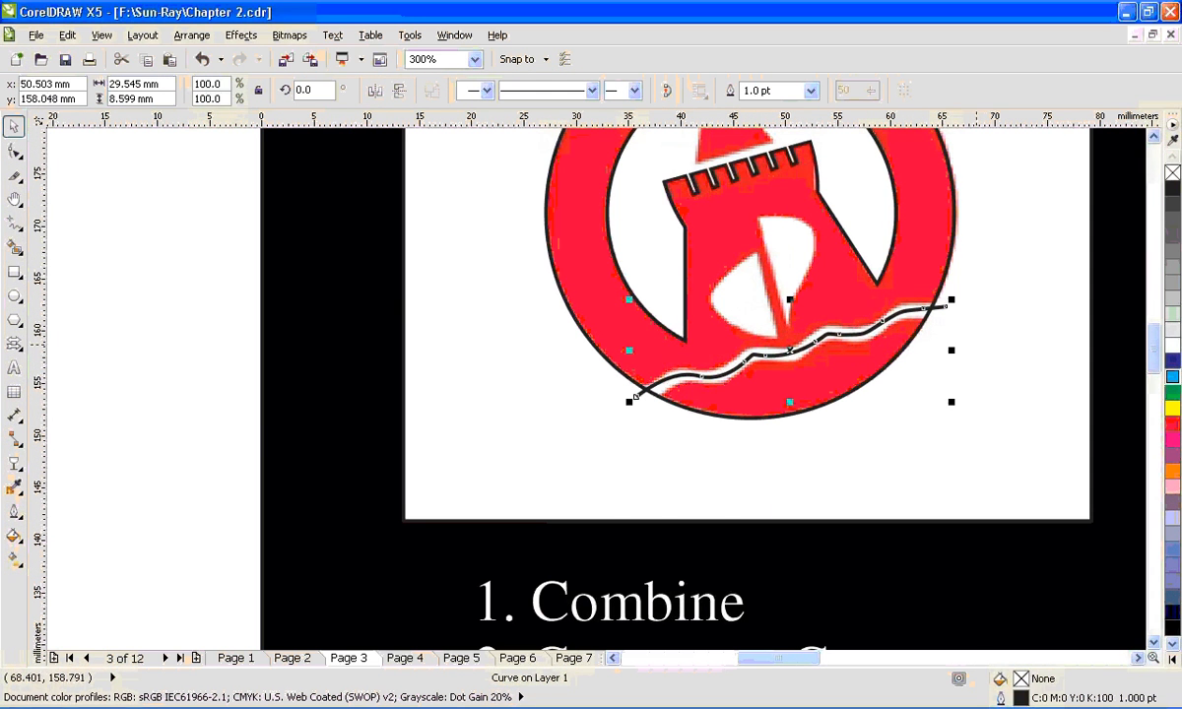
pyautogui.press('F12')
pyautogui.press('Tab')
pyautogui.write('2')
pyautogui.press('Return')
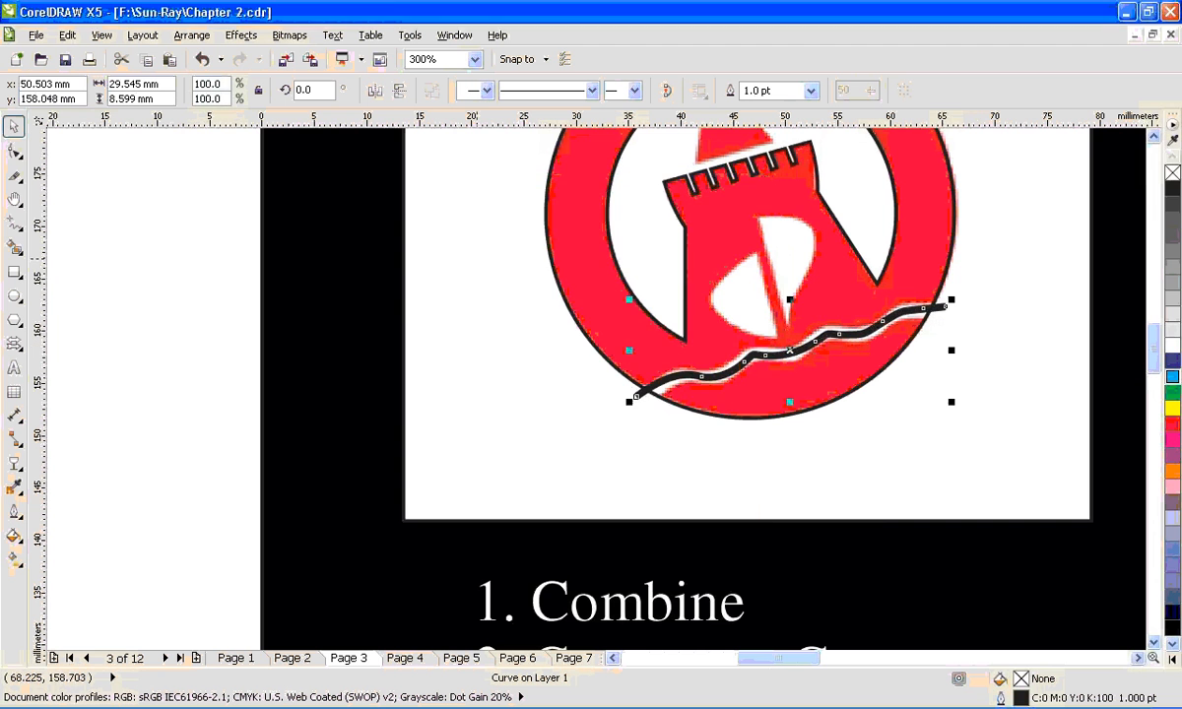
pyautogui.press('F12')
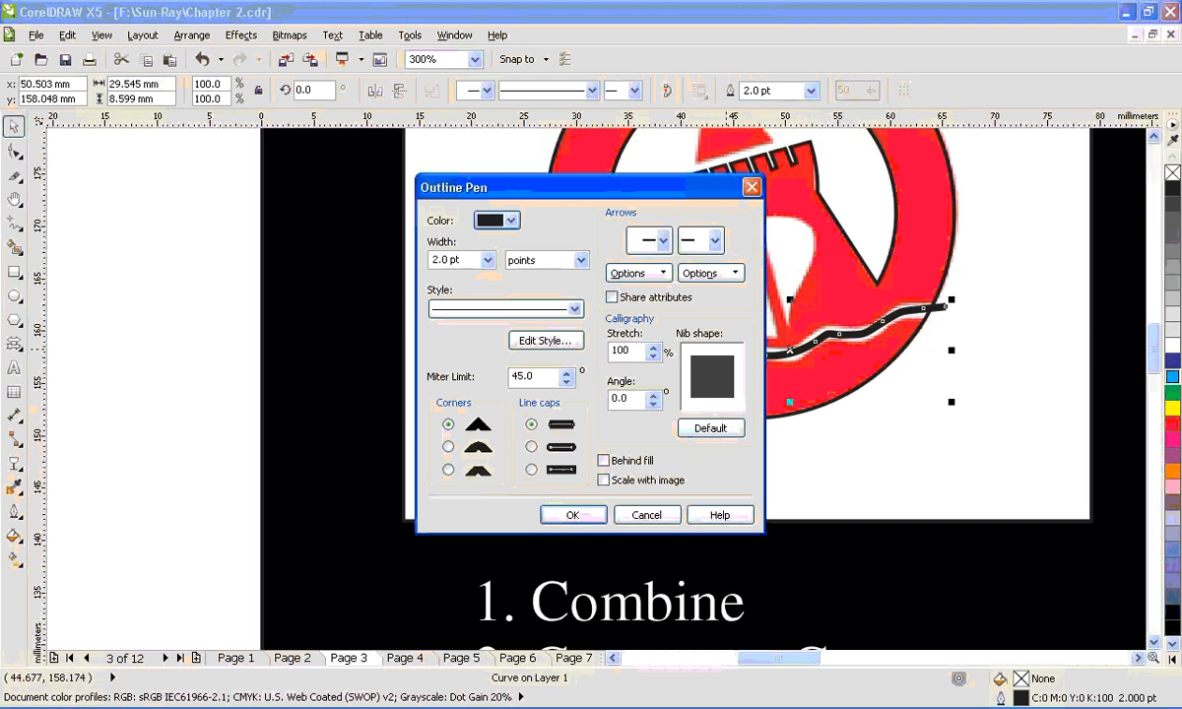
pyautogui.press('Tab')
pyautogui.write('3')
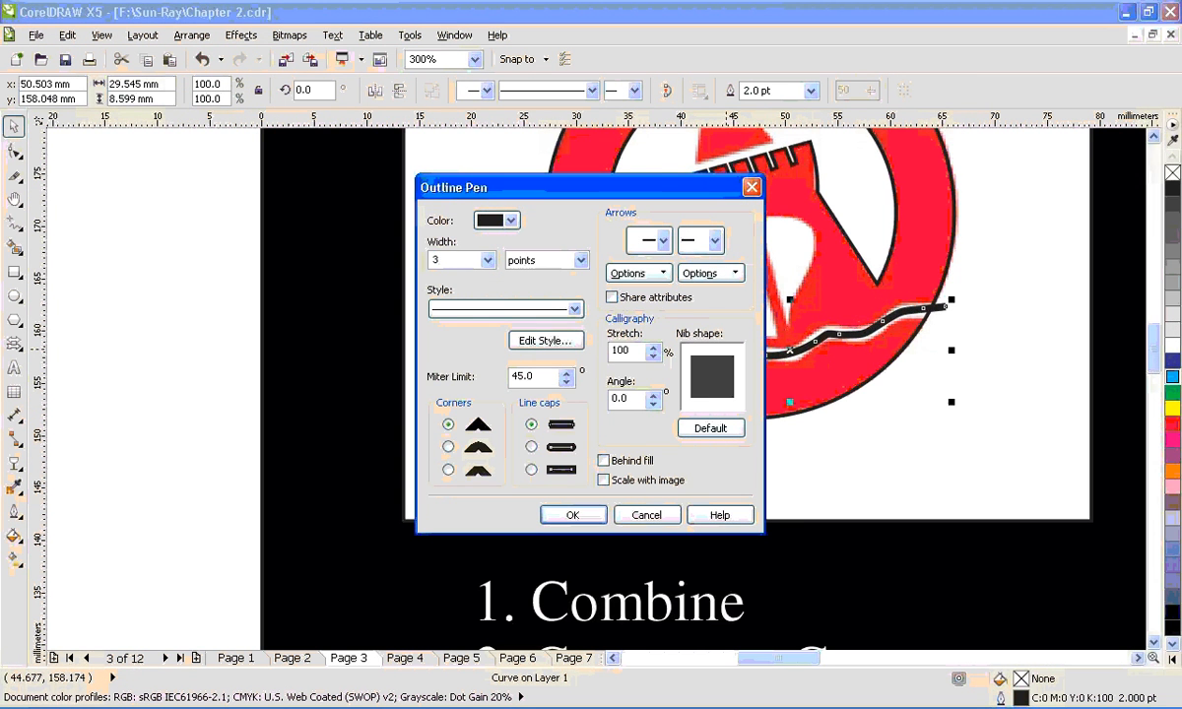
pyautogui.press('Return')
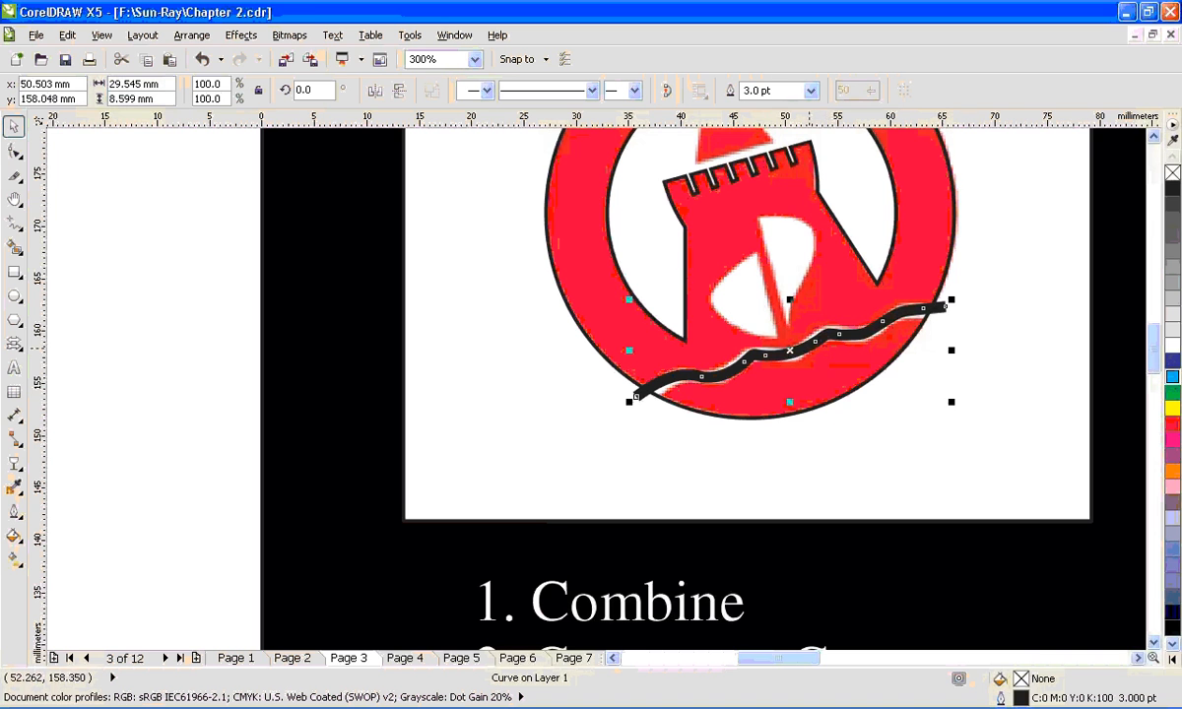
# - Convert the wavy curve's outline to an object, test-move the resulting strip, and undo the move
pyautogui.scroll(1, 809, 347)
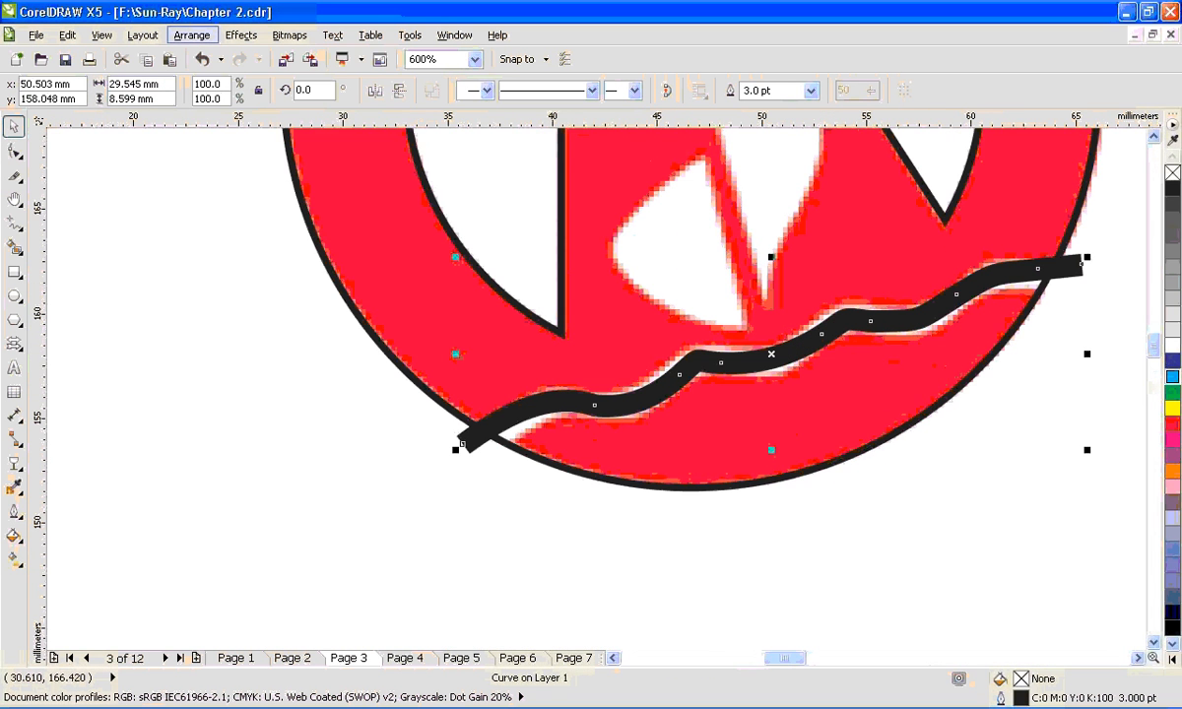
pyautogui.click(192, 34)
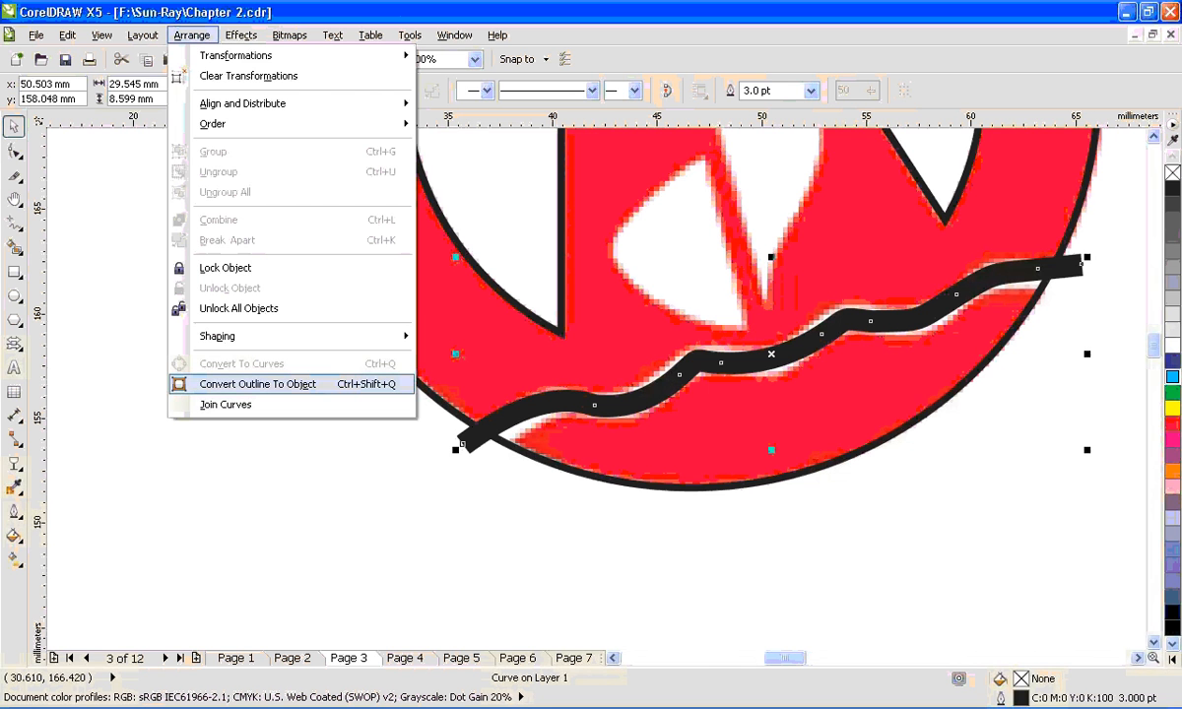
pyautogui.press('Return')
pyautogui.moveTo(634, 401); pyautogui.dragTo(669, 483)
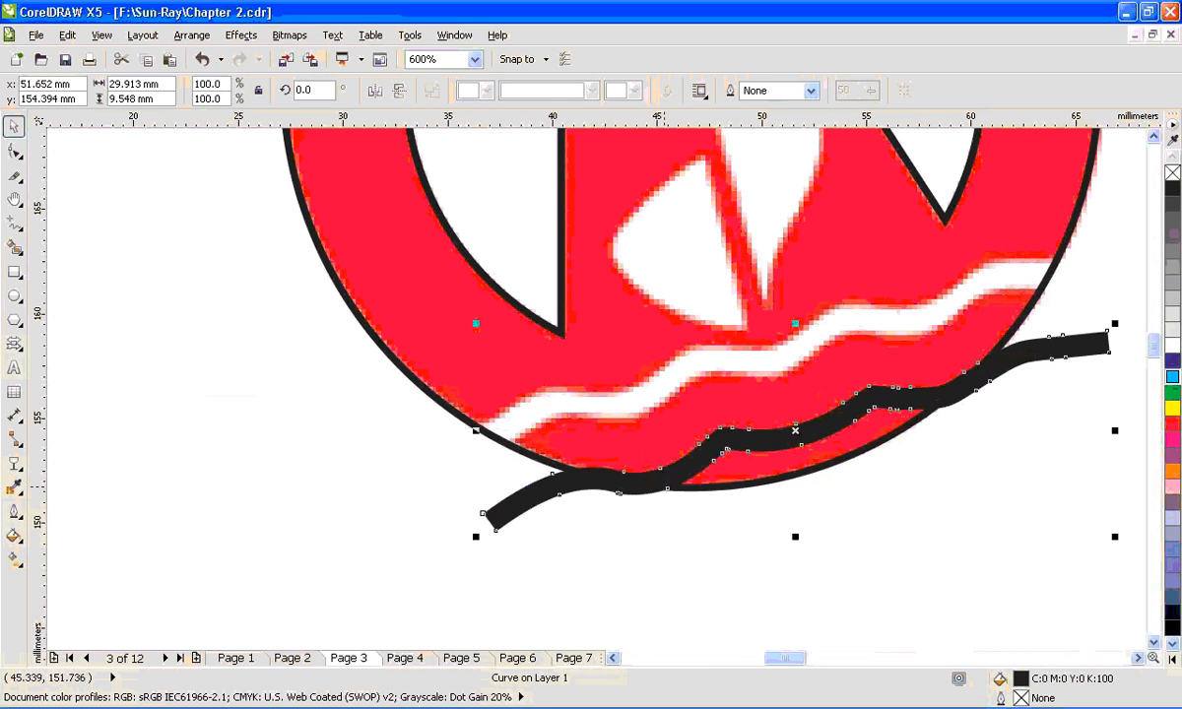
pyautogui.hotkey('ctrl', 'z')
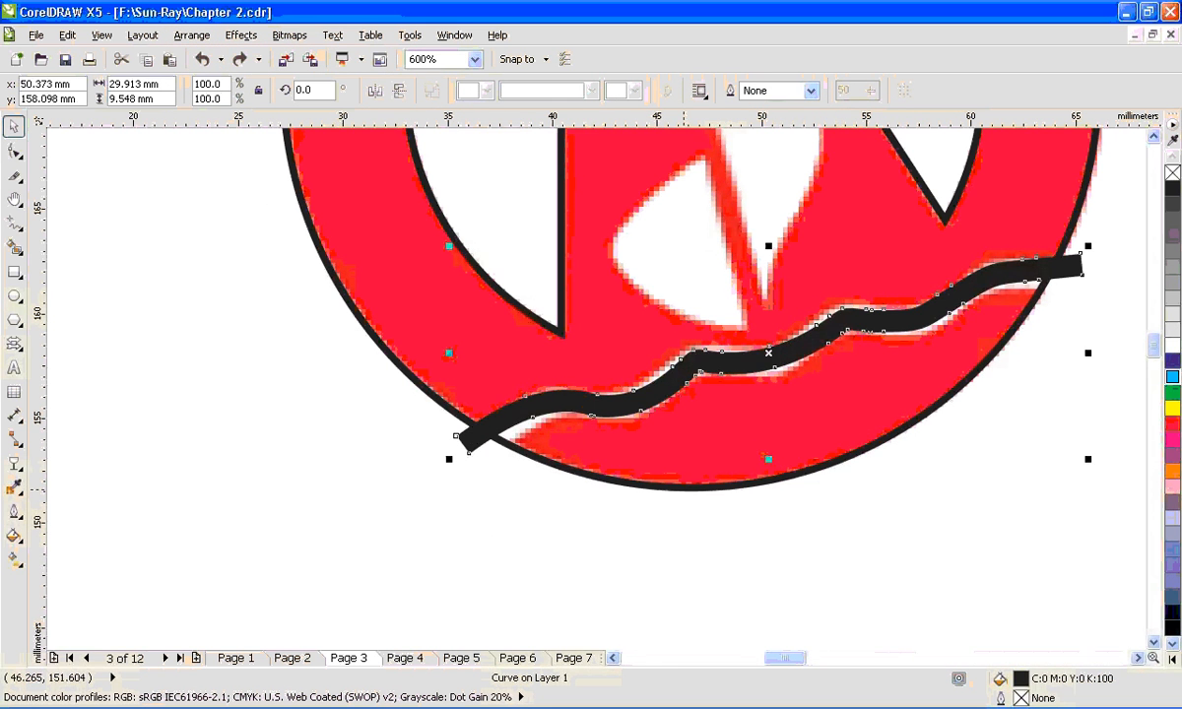
# - Trim the welded ring-and-tower shape with the wavy strip
pyautogui.scroll(-1, 680, 489)
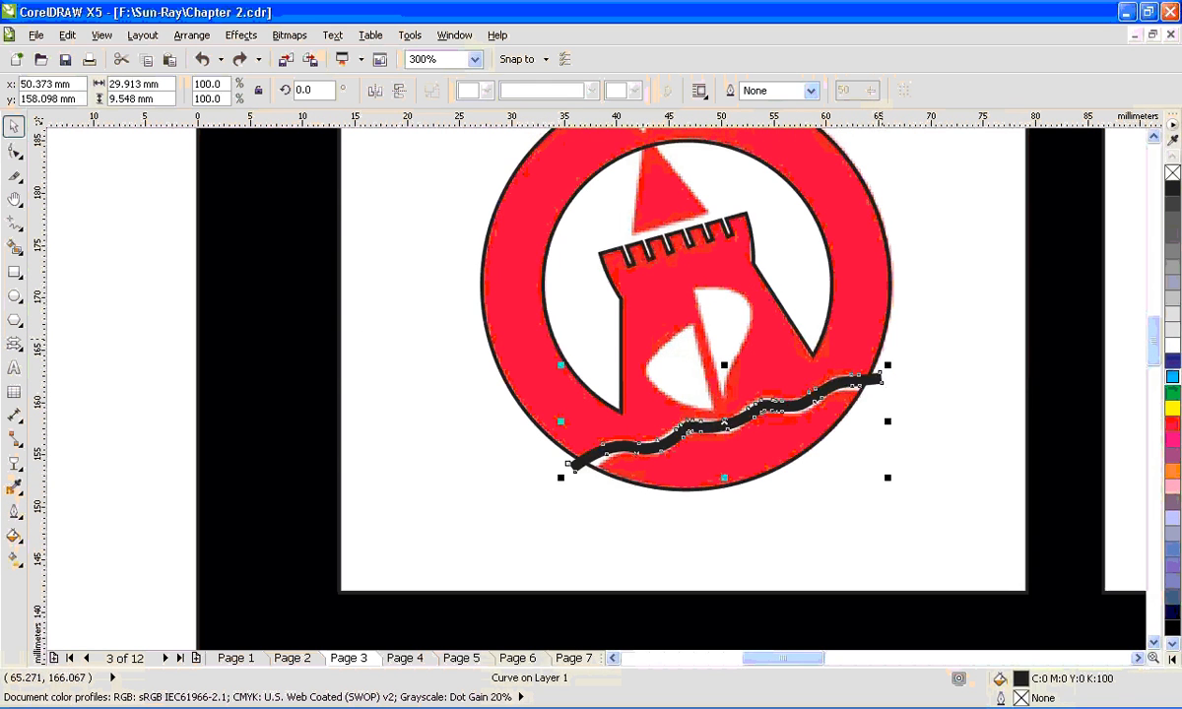
pyautogui.hotkey('ctrl', 'z')
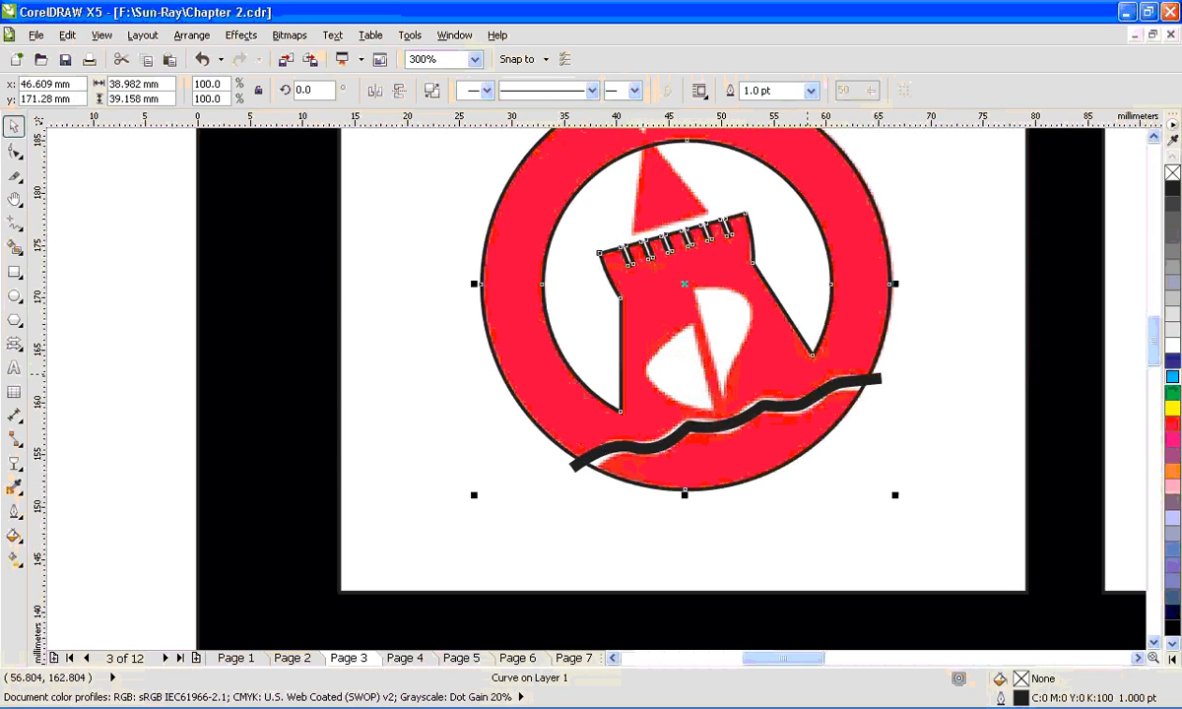
pyautogui.click(880, 381)
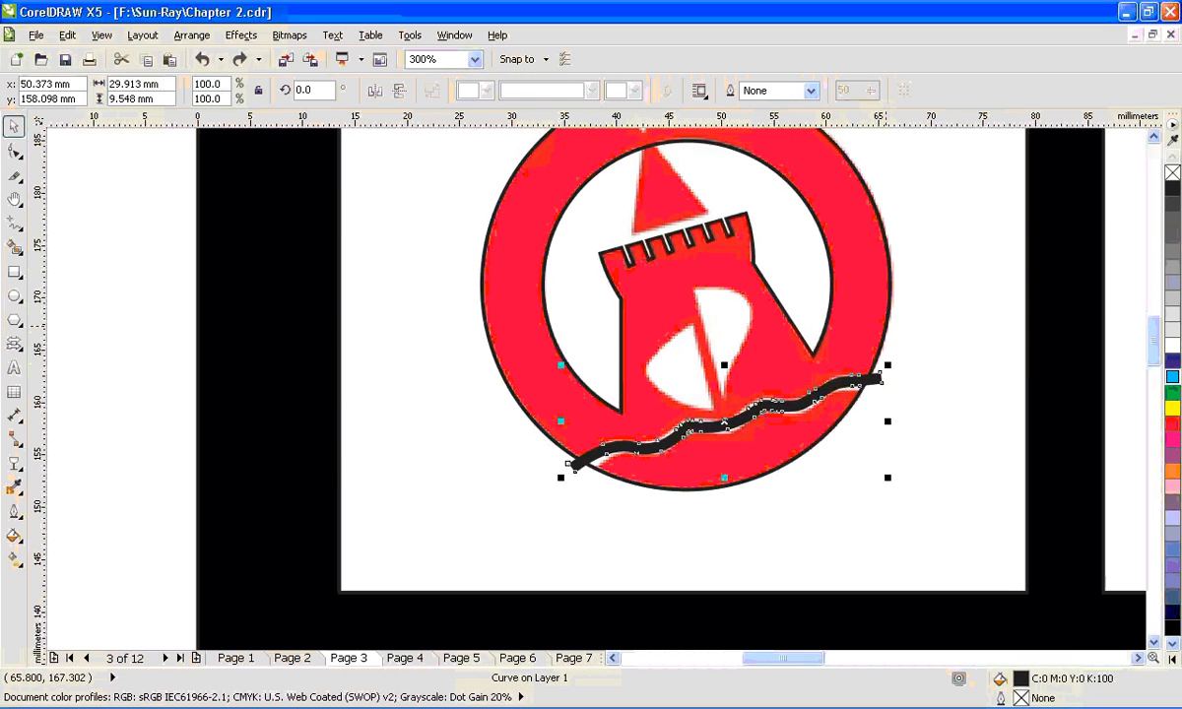
pyautogui.keyDown('shift'); pyautogui.click(888, 326); pyautogui.keyUp('shift')
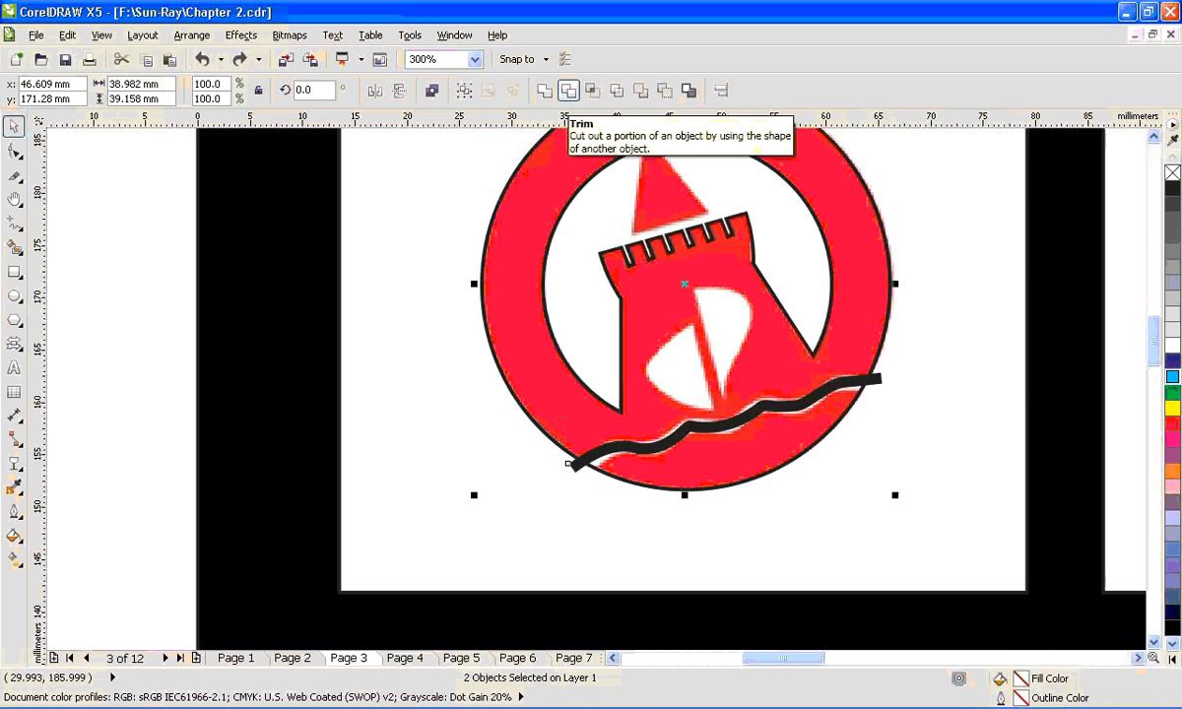
pyautogui.click(568, 91)
# - Move the wavy strip off the logo, delete it, and select the trimmed ring-and-tower shape
pyautogui.moveTo(886, 420); pyautogui.dragTo(888, 487)
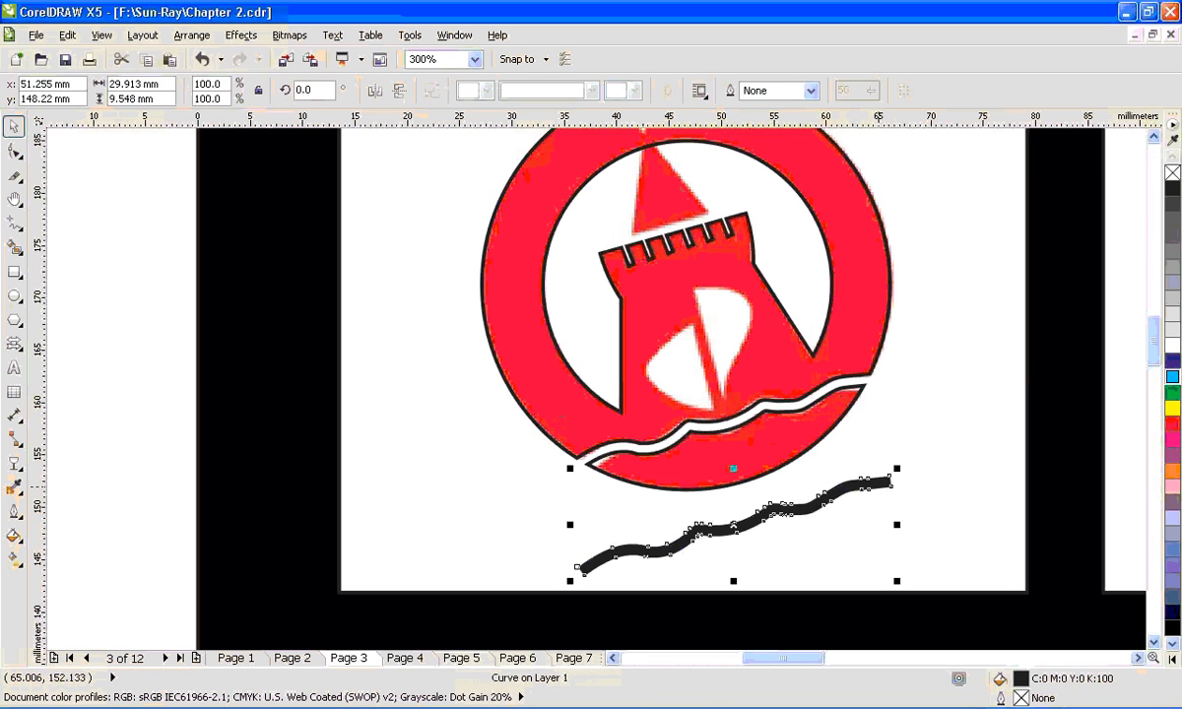
pyautogui.press('Delete')
pyautogui.click(752, 420)
pyautogui.click(751, 418)
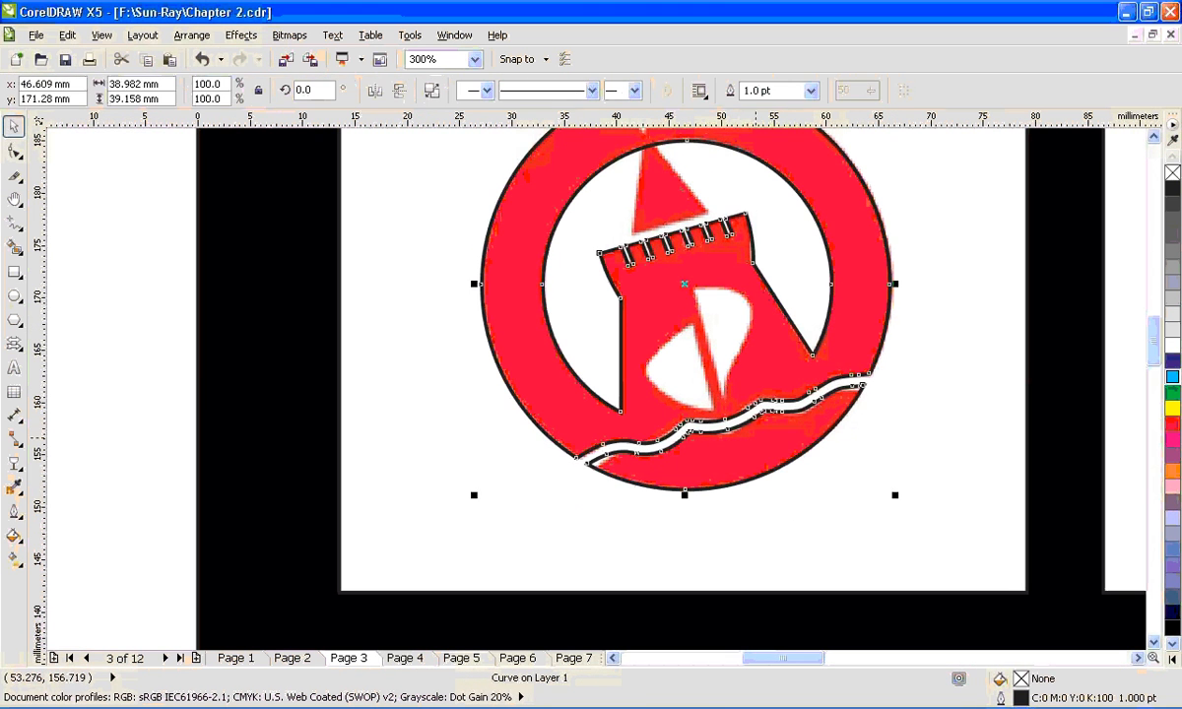
# - Draw a rectangle about 10 × 7 mm over the white notch in the ring's upper edge and convert it to curves
pyautogui.scroll(-1, 791, 318)
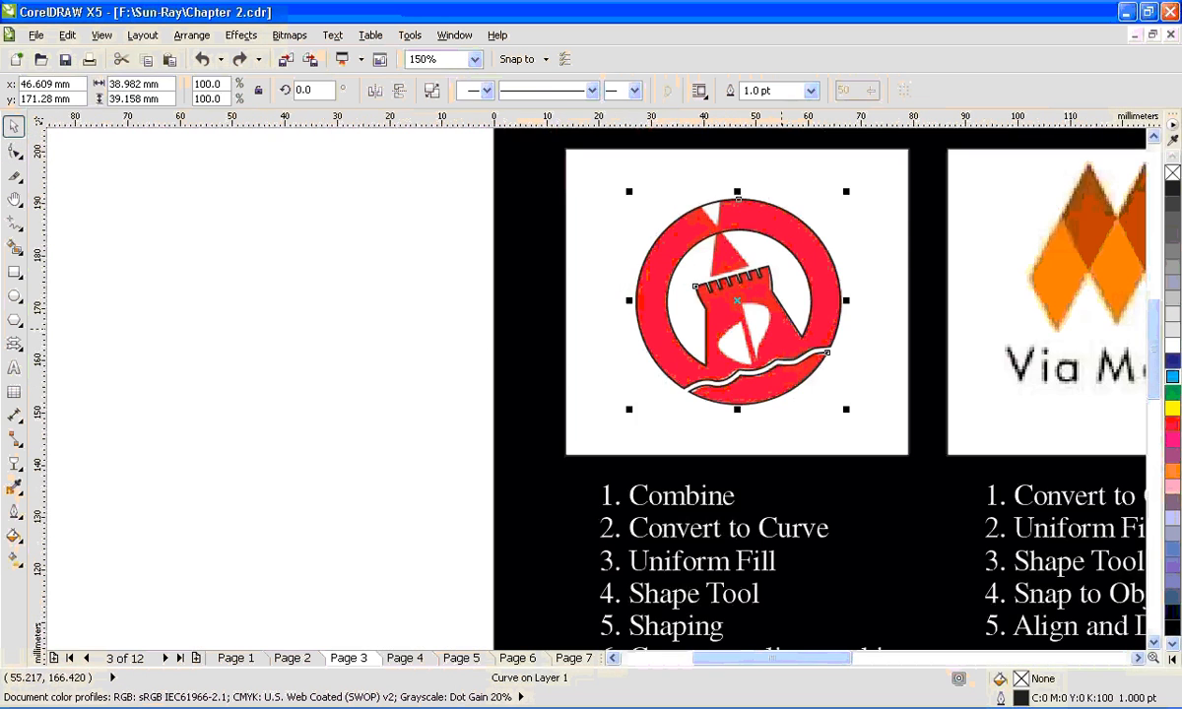
pyautogui.press('Escape')
pyautogui.press('F2')
pyautogui.moveTo(583, 182); pyautogui.dragTo(942, 460)
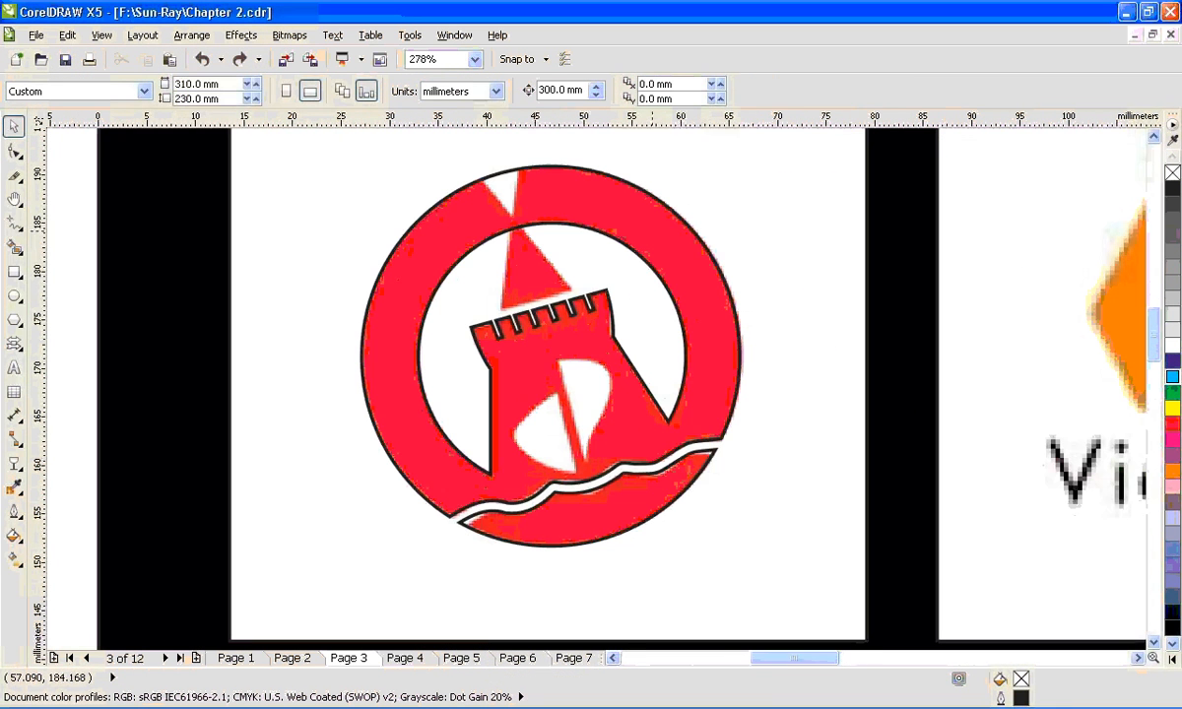
pyautogui.press('F6')
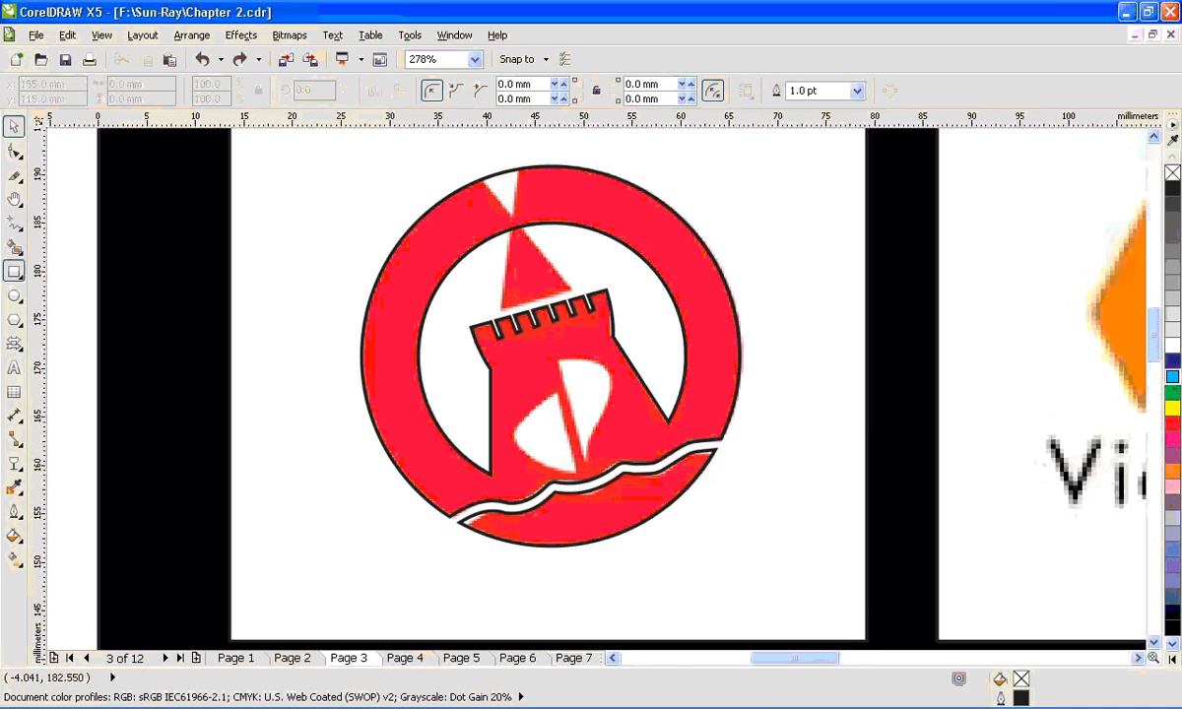
pyautogui.moveTo(456, 158); pyautogui.dragTo(554, 224)
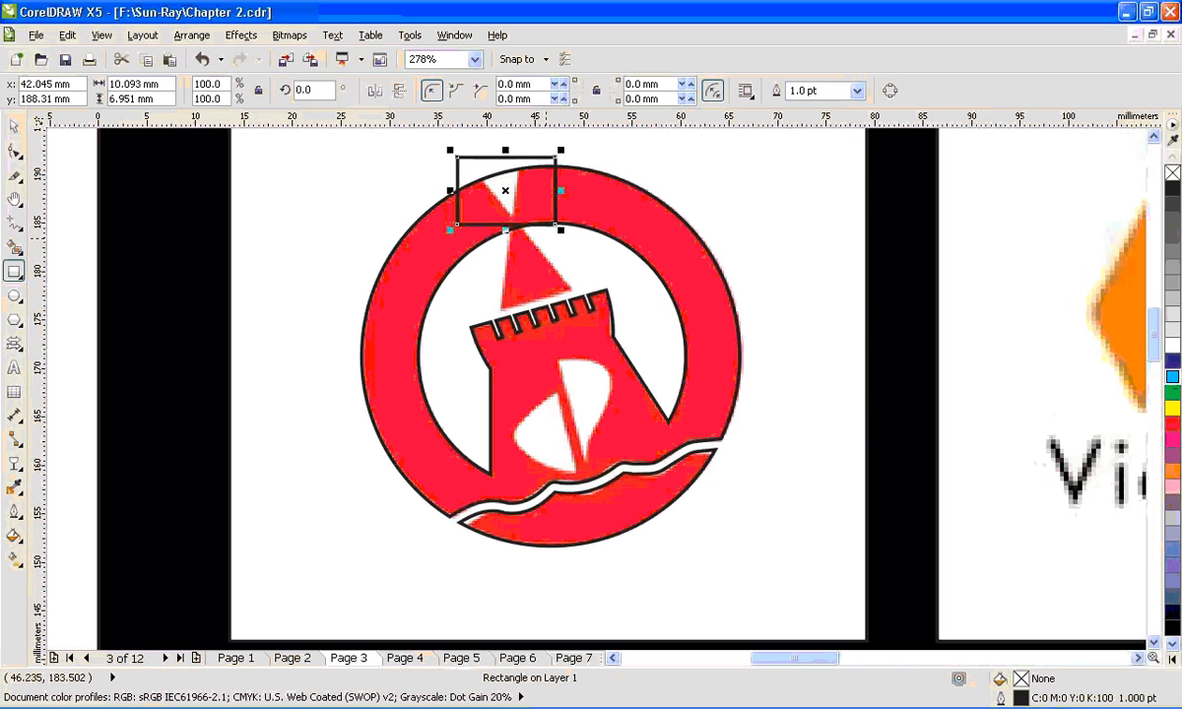
pyautogui.hotkey('ctrl', 'q')
# - Reshape the converted rectangle's nodes into a triangular wedge that follows the white notch and ends at its tip
pyautogui.press('F10')
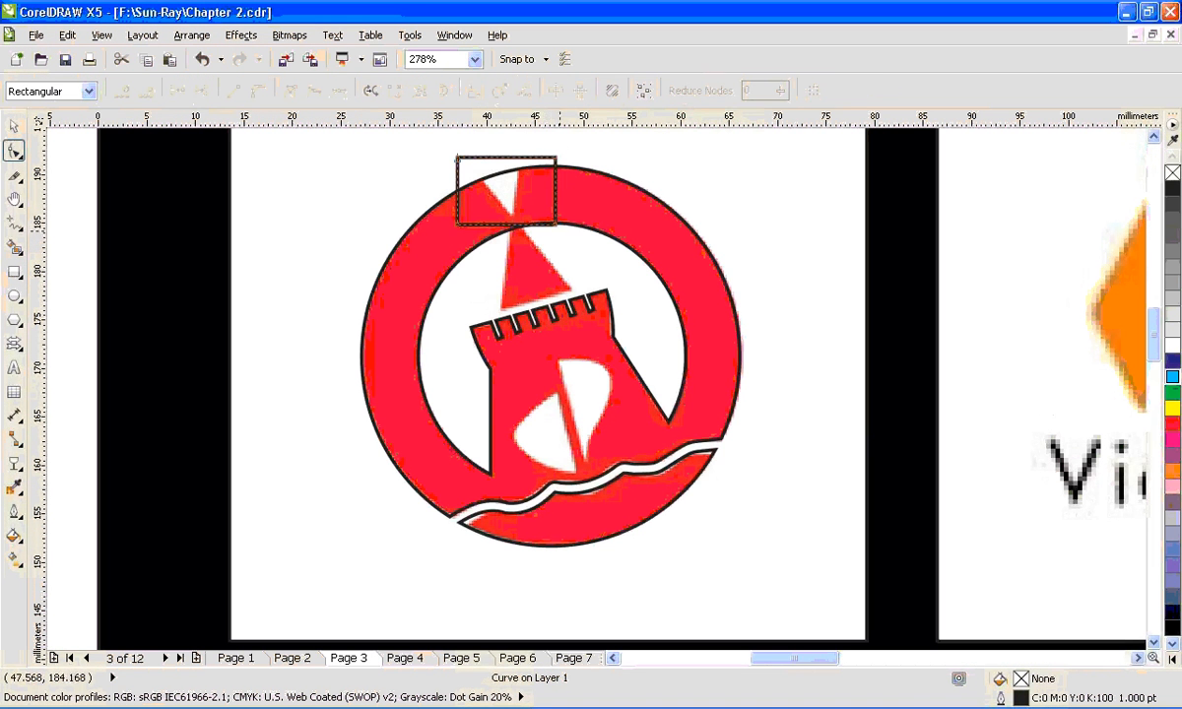
pyautogui.moveTo(555, 224); pyautogui.dragTo(512, 215)
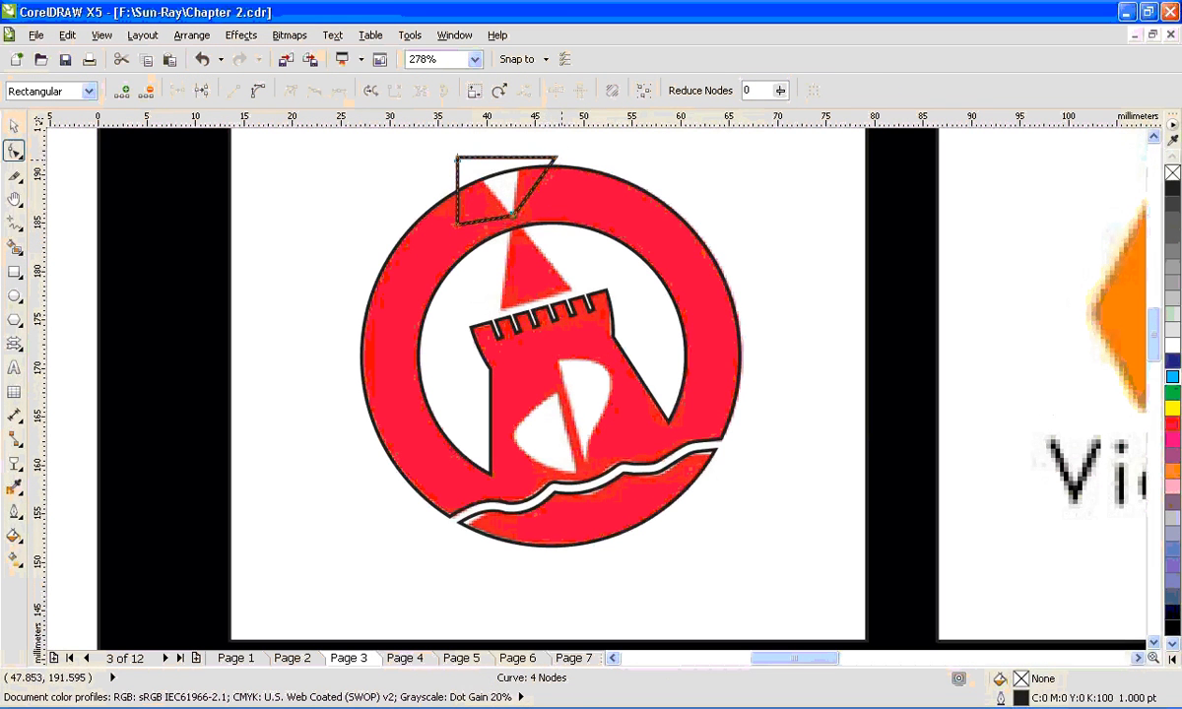
pyautogui.moveTo(556, 158); pyautogui.dragTo(519, 148)
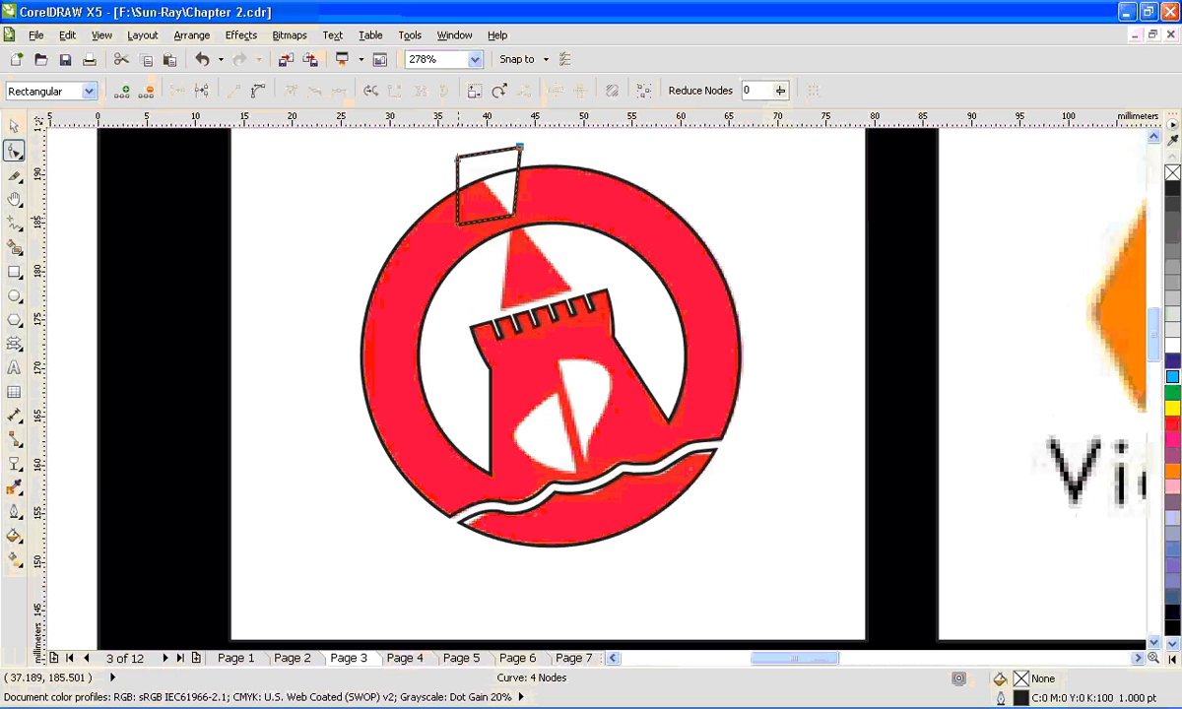
pyautogui.moveTo(458, 218); pyautogui.dragTo(471, 167)
pyautogui.press('space')
# - Trim the ring-and-tower shape with the triangular wedge, then move the wedge aside and delete it
pyautogui.keyDown('shift'); pyautogui.click(568, 166); pyautogui.keyUp('shift')
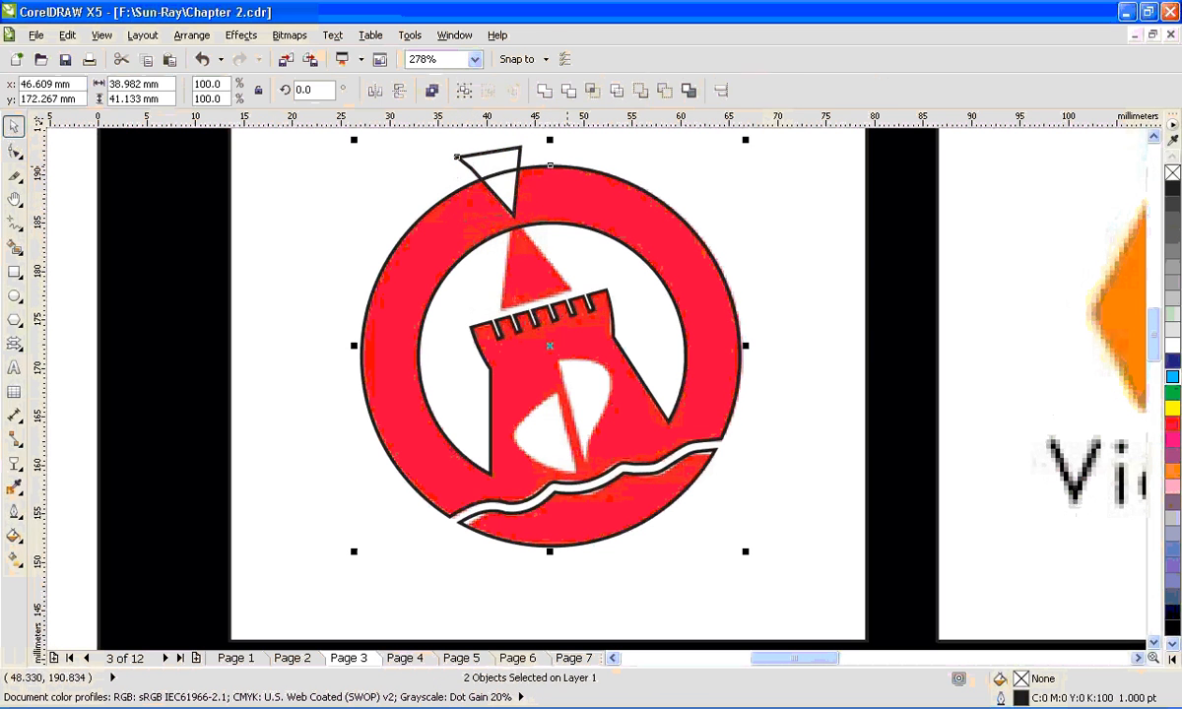
pyautogui.click(569, 89)
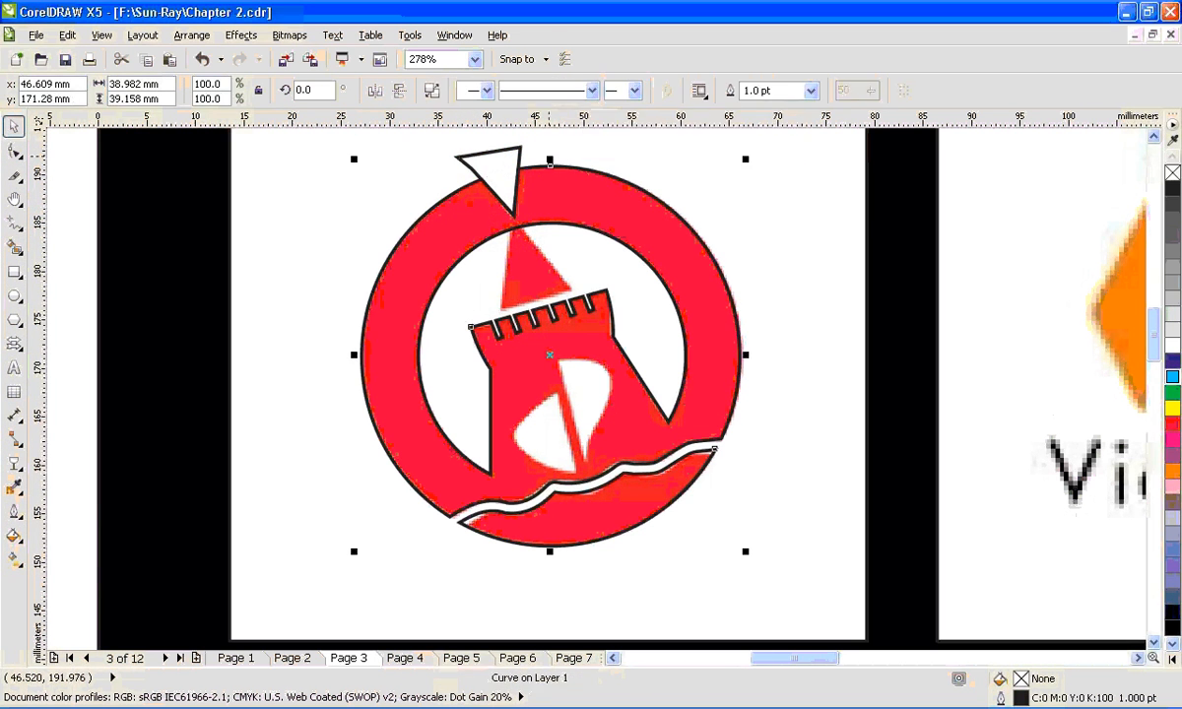
pyautogui.moveTo(514, 156); pyautogui.dragTo(327, 133)
pyautogui.moveTo(500, 163); pyautogui.dragTo(404, 167)
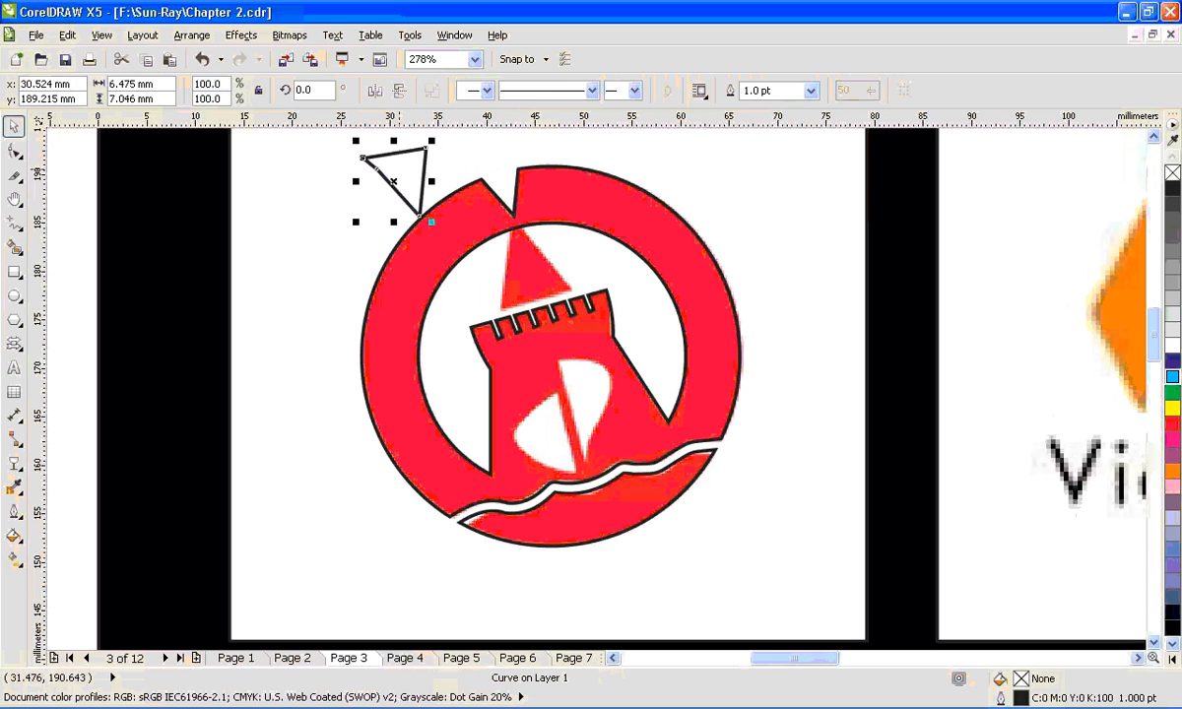
pyautogui.press('Delete')
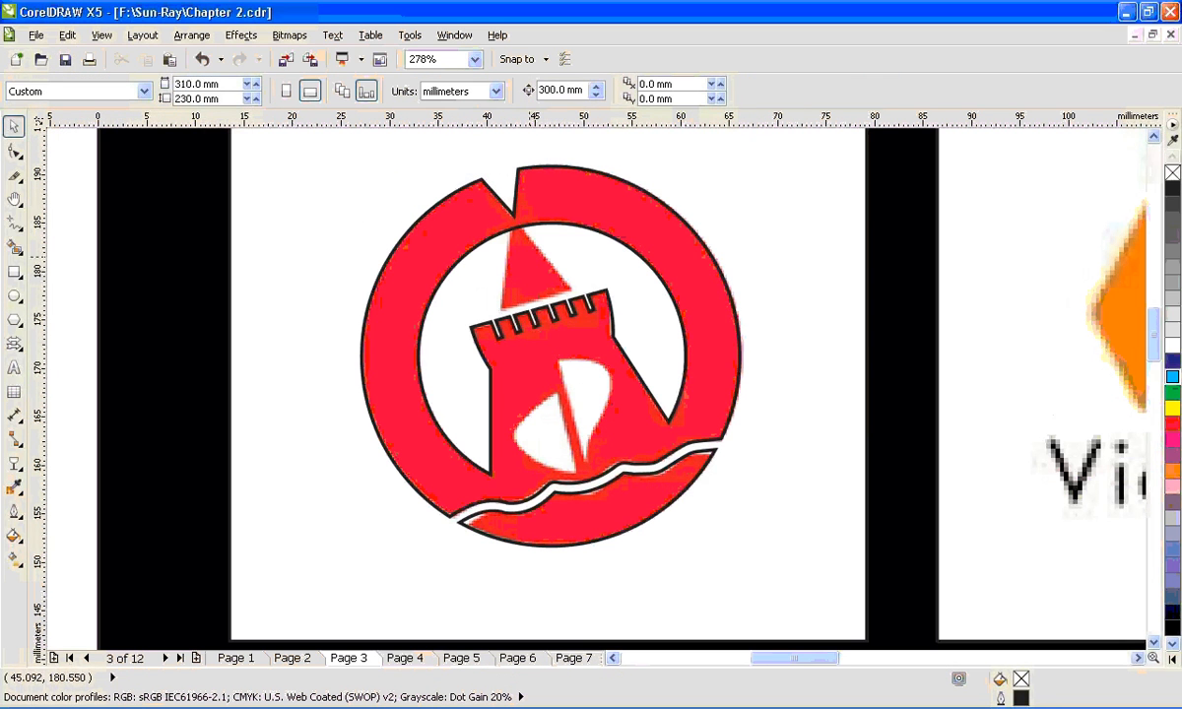
# - Draw a rectangle about 10 × 7.5 mm over the tower's pointed roof and convert it to curves
pyautogui.click(14, 271)
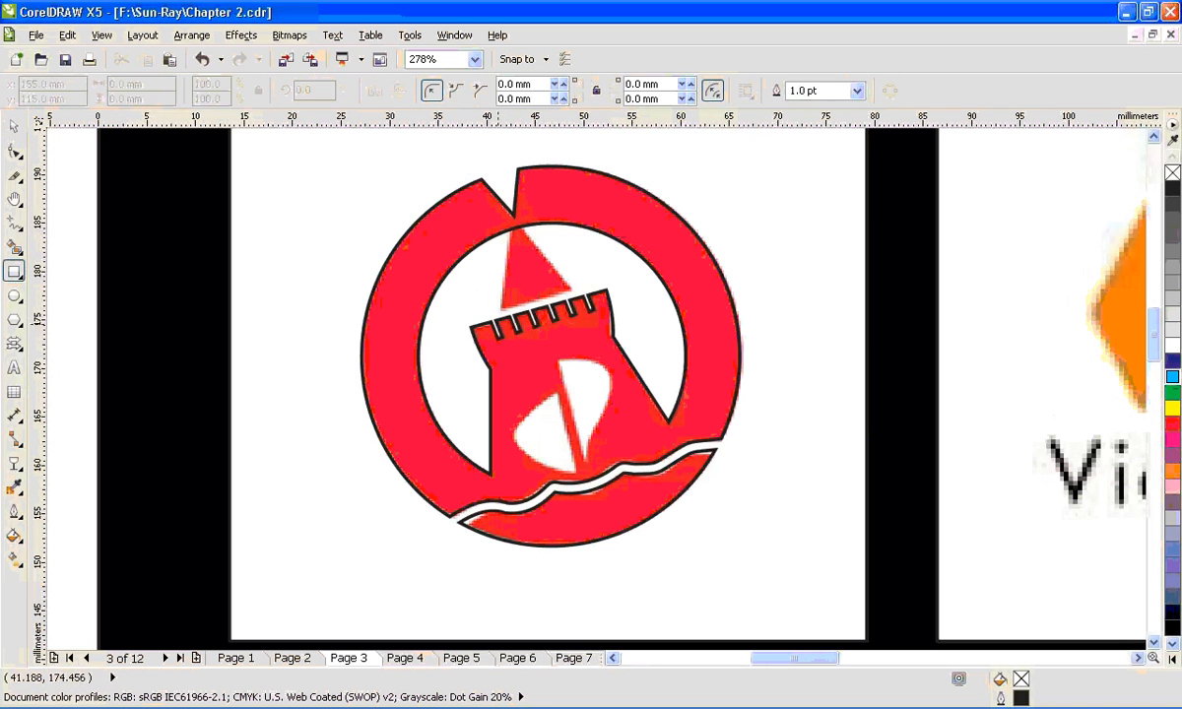
pyautogui.moveTo(491, 320)
pyautogui.mouseDown()
pyautogui.moveTo(588, 284)
pyautogui.moveTo(590, 247)
pyautogui.mouseUp()
pyautogui.hotkey('ctrl', 'q')
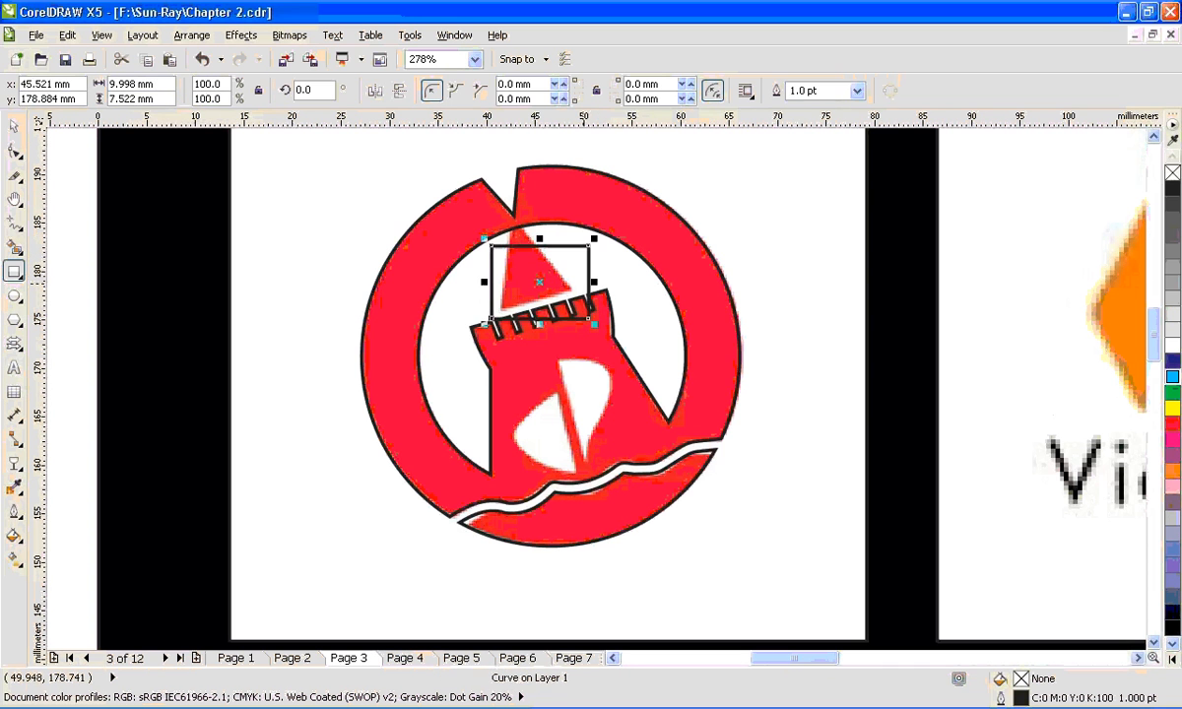
# - Fit three corner nodes to the roof's corners and delete the fourth node to form a triangle
pyautogui.press('F10')
pyautogui.moveTo(590, 247); pyautogui.dragTo(518, 222)
pyautogui.moveTo(591, 318); pyautogui.dragTo(573, 289)
pyautogui.moveTo(491, 318); pyautogui.dragTo(500, 307)
pyautogui.doubleClick(492, 244)
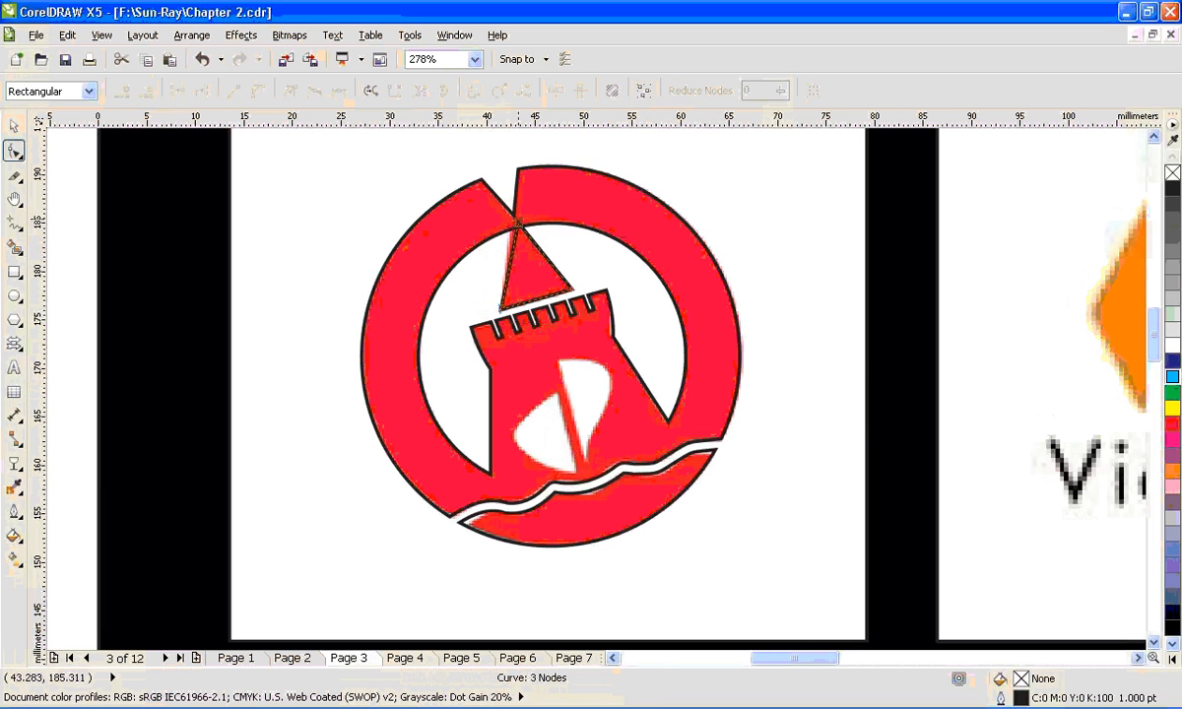
# - Fine-tune the roof triangle's apex node so it meets the ring just below the notch's tip
pyautogui.moveTo(518, 219)
pyautogui.mouseDown()
pyautogui.moveTo(504, 215)
pyautogui.moveTo(516, 215)
pyautogui.mouseUp()
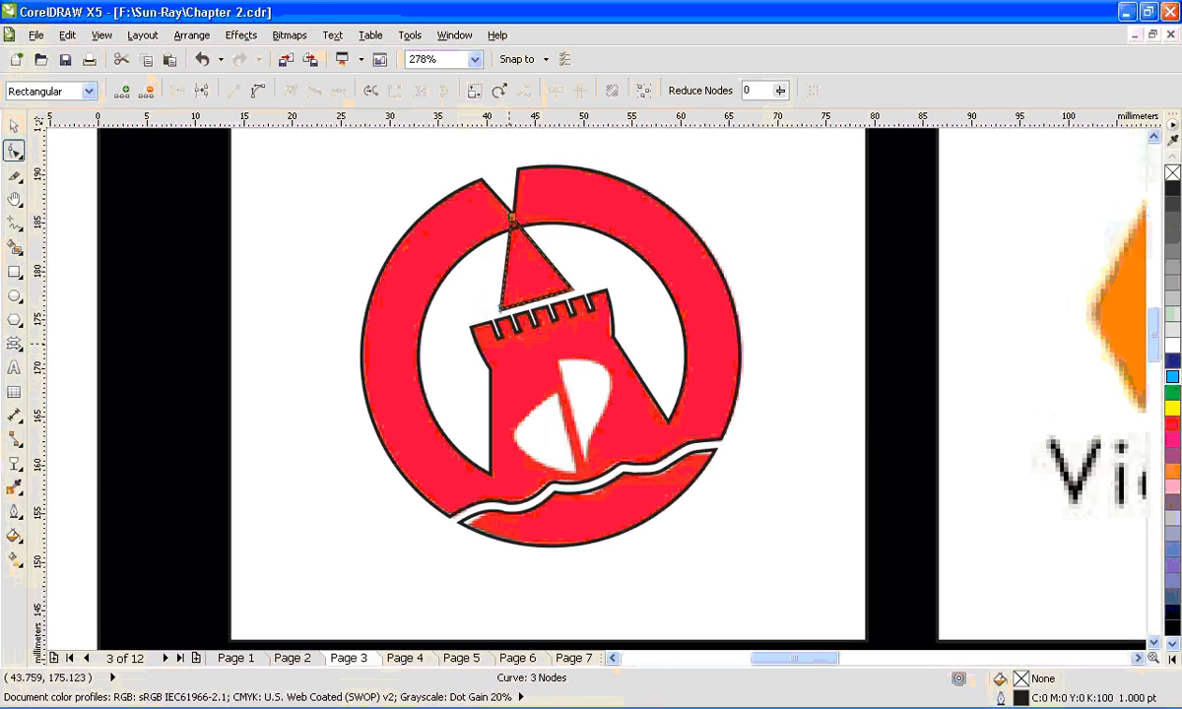
pyautogui.press('space')
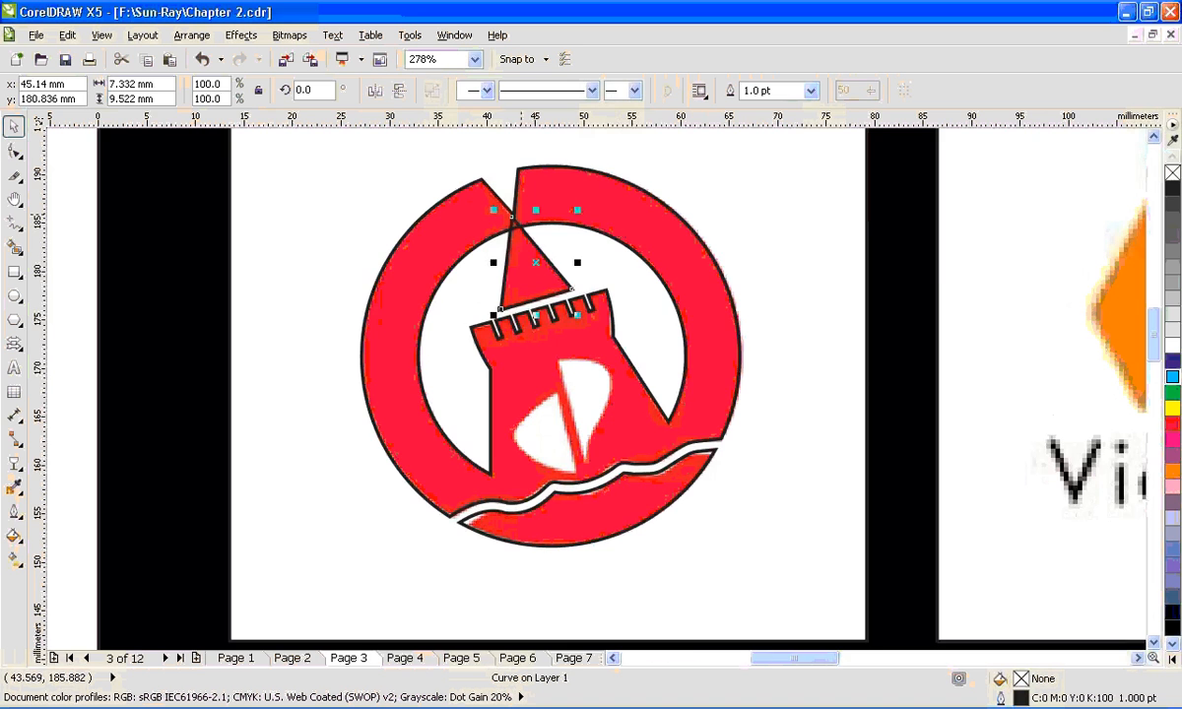
pyautogui.scroll(4, 515, 218)
pyautogui.press('space')
pyautogui.moveTo(512, 224); pyautogui.dragTo(506, 247)
pyautogui.scroll(-2, 572, 335)
pyautogui.press('space')
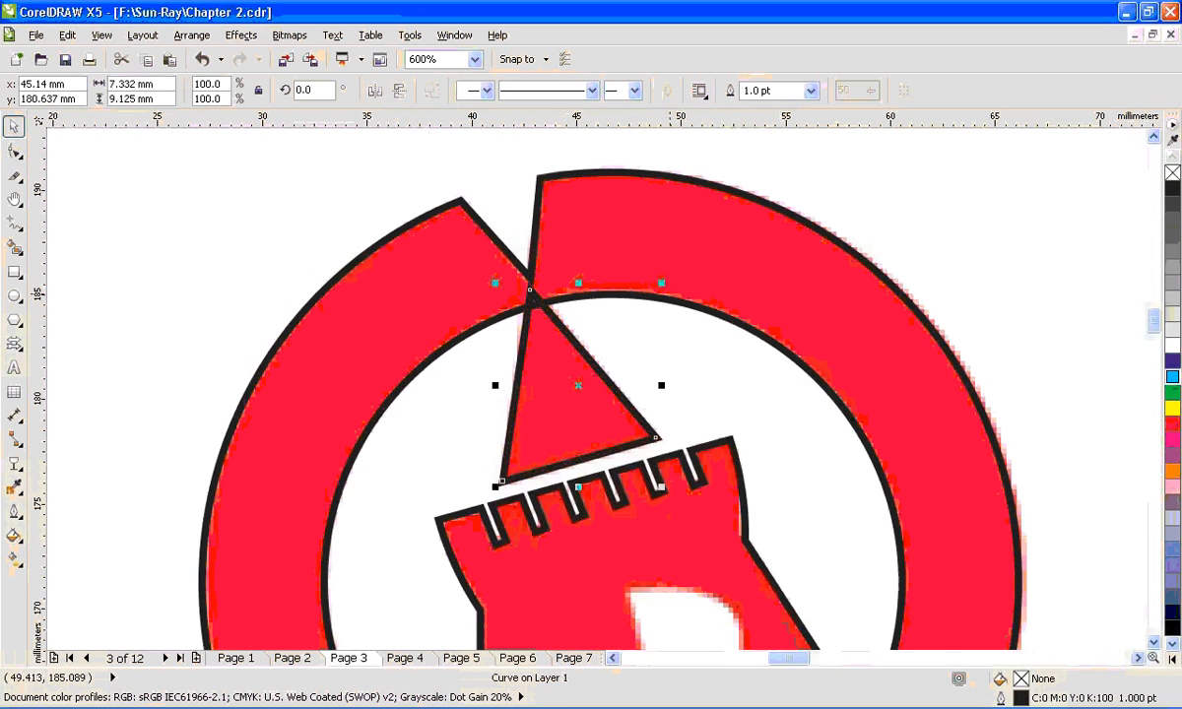
# - Weld the roof triangle to the ring-and-tower shape and deselect it
pyautogui.keyDown('shift'); pyautogui.click(624, 230); pyautogui.keyUp('shift')
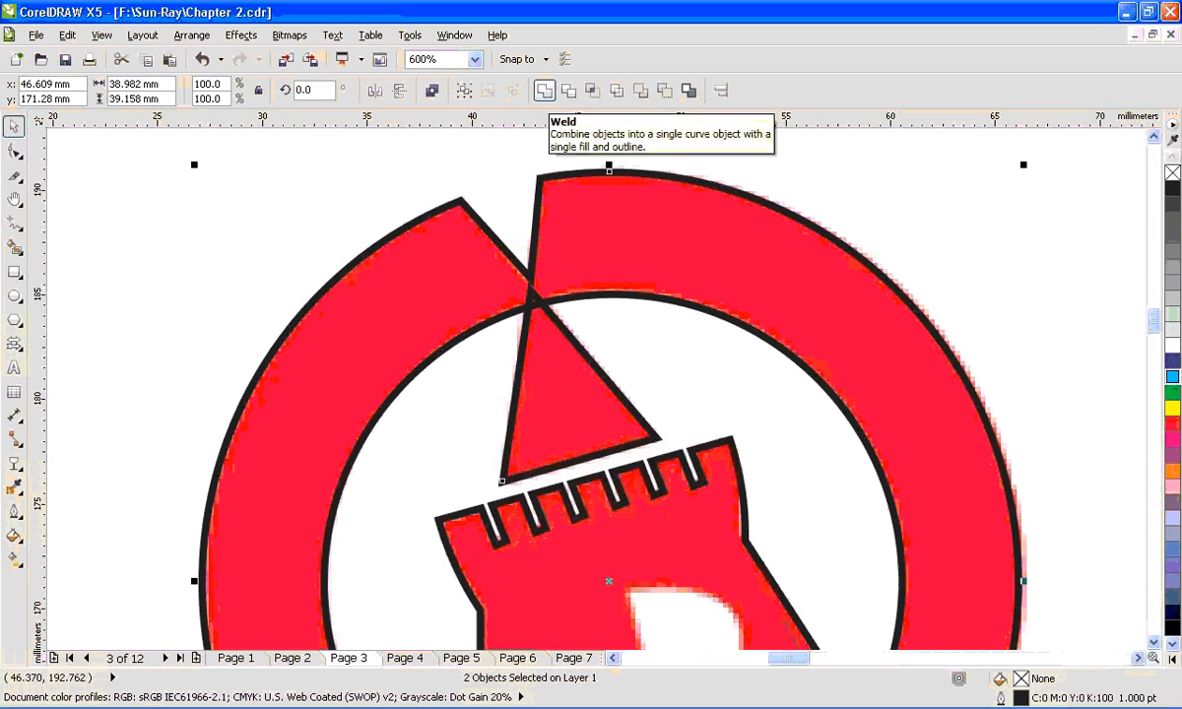
pyautogui.click(545, 90)
pyautogui.scroll(-1, 599, 285)
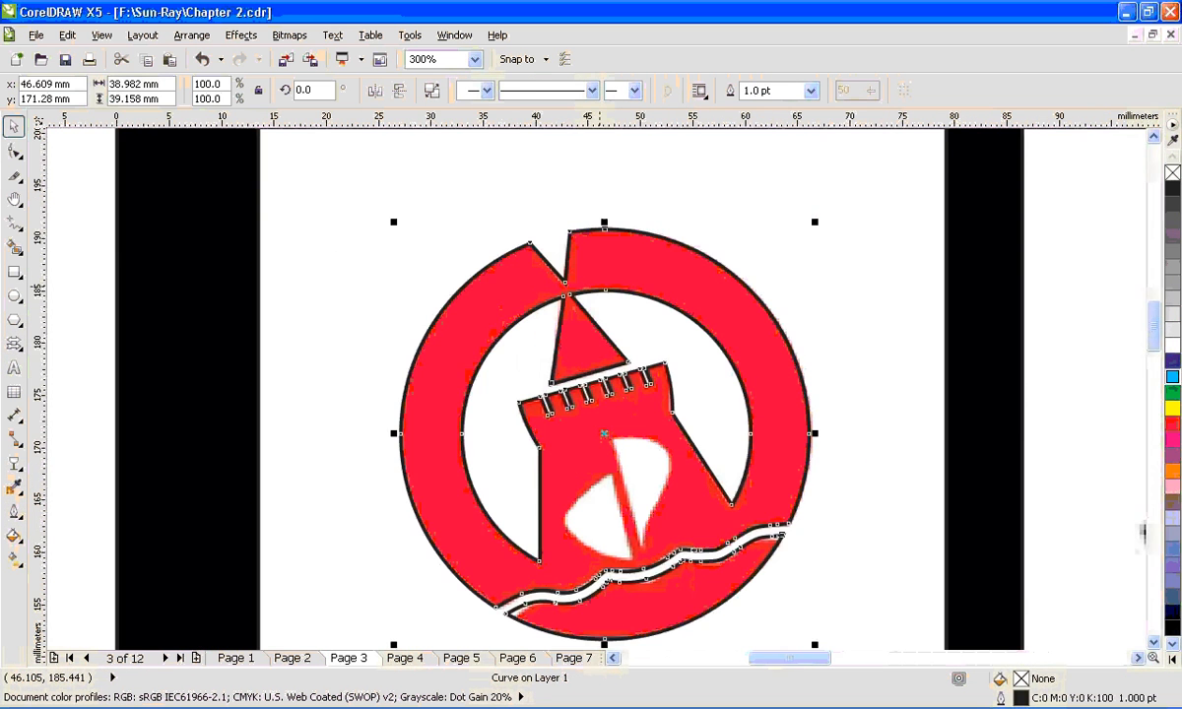
pyautogui.press('Escape')
# - Draw a rectangle over the smaller white sail on the tower and convert it to curves
pyautogui.scroll(-1, 609, 364)
pyautogui.press('F2')
pyautogui.moveTo(606, 393); pyautogui.dragTo(680, 510)
pyautogui.click(14, 272)
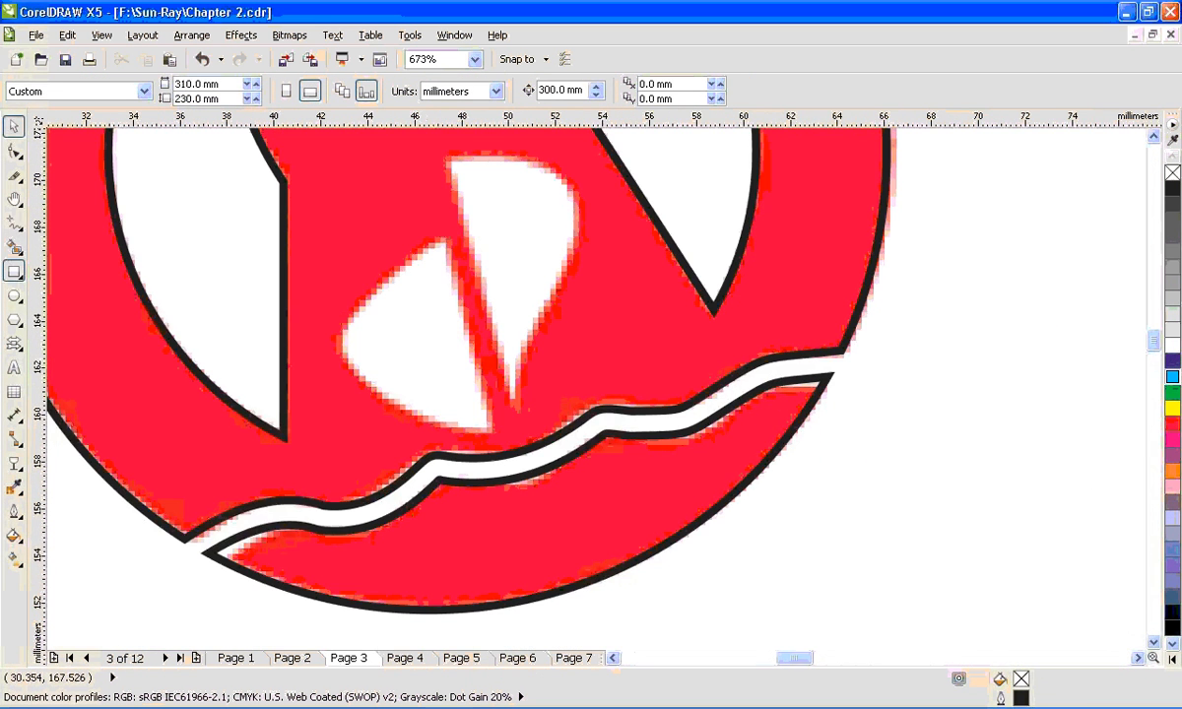
pyautogui.moveTo(344, 243); pyautogui.dragTo(491, 428)
pyautogui.hotkey('ctrl', 'q')
# - Move the rectangle's nodes onto the smaller sail's edges and delete the lower-left node, leaving a triangle
pyautogui.press('F10')
pyautogui.moveTo(481, 243); pyautogui.dragTo(444, 242)
pyautogui.moveTo(347, 245); pyautogui.dragTo(362, 306)
pyautogui.moveTo(347, 440); pyautogui.dragTo(398, 405)
pyautogui.press('Delete')
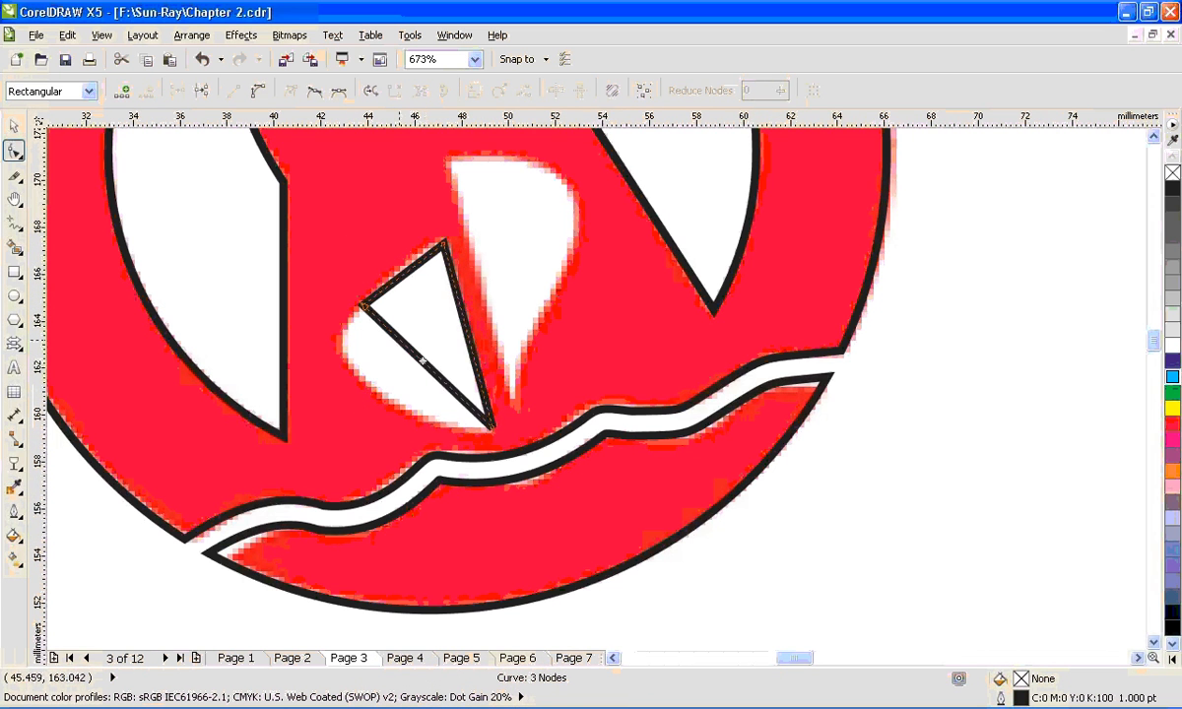
# - Bend the triangle's slanted edge to a curve, delete the extra left node, and fit the curve to the smaller sail's rounded edge
pyautogui.click(422, 362)
pyautogui.moveTo(426, 361); pyautogui.dragTo(364, 384)
pyautogui.press('Delete')
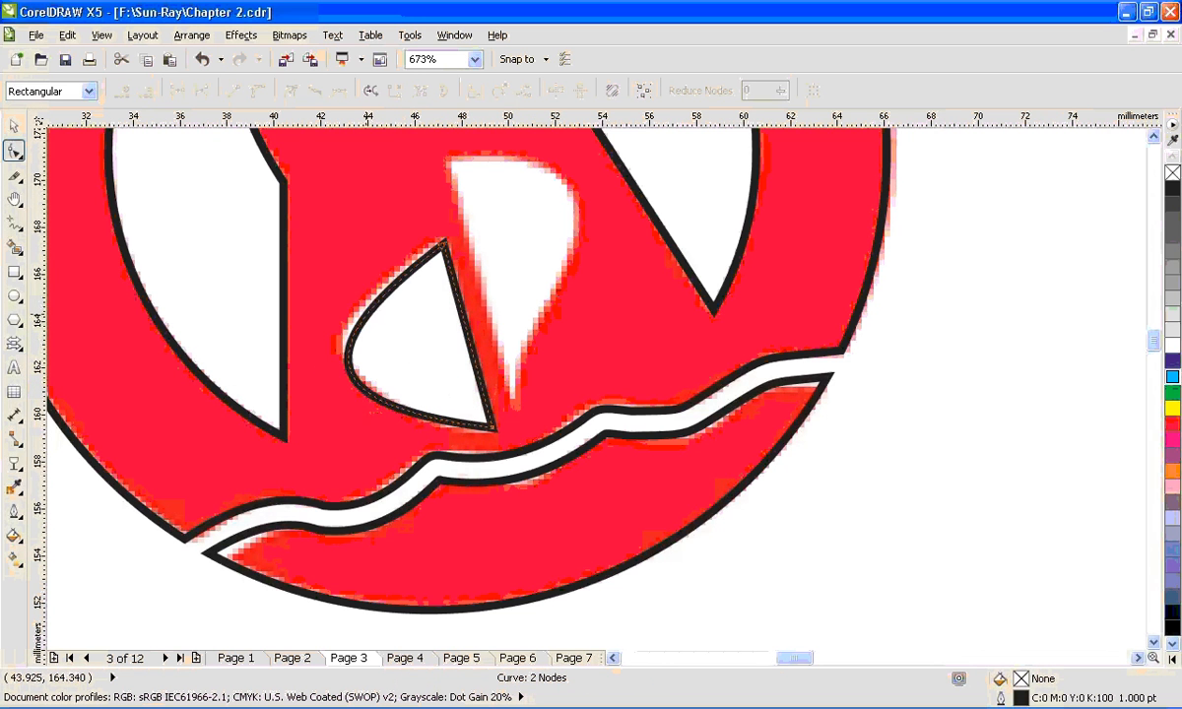
pyautogui.moveTo(365, 316); pyautogui.dragTo(353, 325)
pyautogui.press('space')
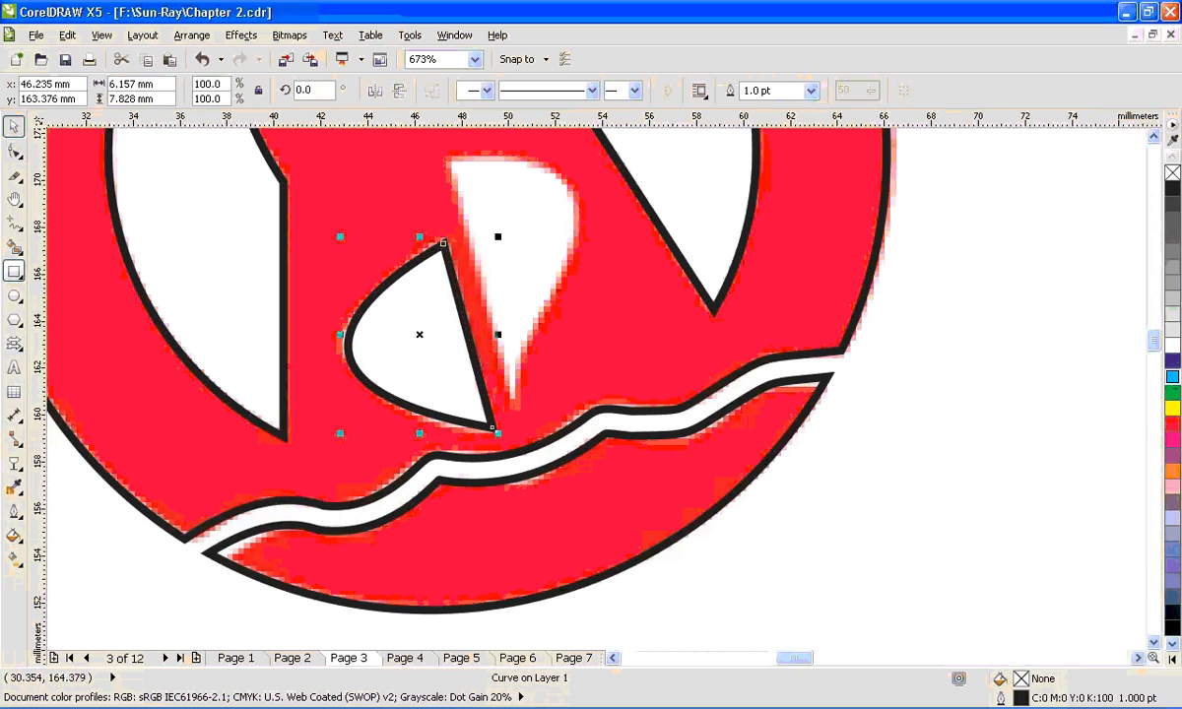
# - Draw a rectangle about 6 × 9.6 mm over the larger white sail and convert it to curves
pyautogui.click(14, 271)
pyautogui.moveTo(449, 158); pyautogui.dragTo(596, 390)
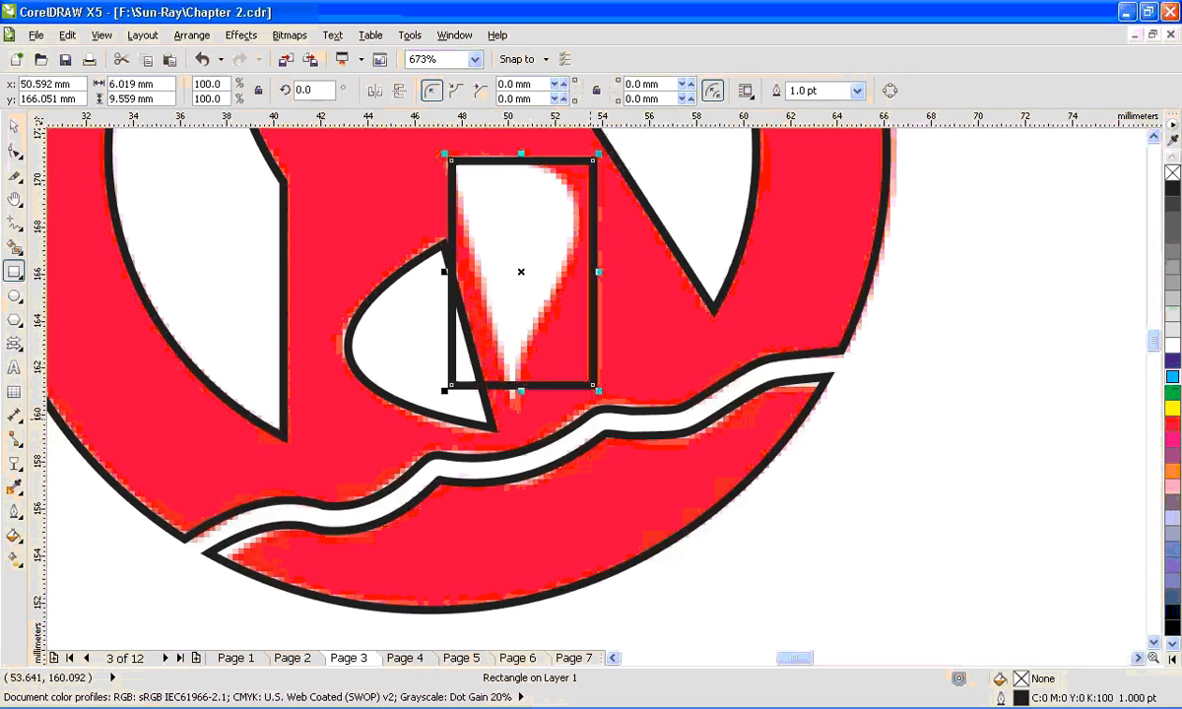
pyautogui.hotkey('ctrl', 'q')
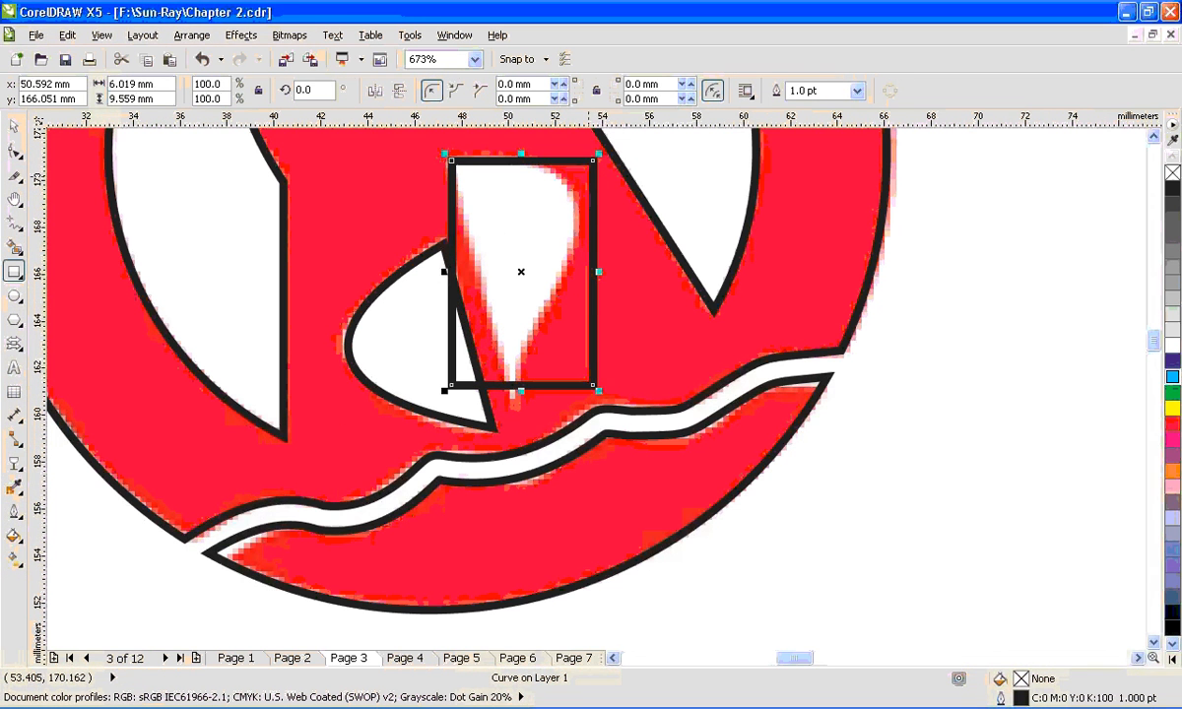
# - Move the rectangle's upper-right node to the larger sail's lower edge and bend the adjoining upper segment around the sail
pyautogui.press('F10')
pyautogui.moveTo(595, 162); pyautogui.dragTo(553, 288)
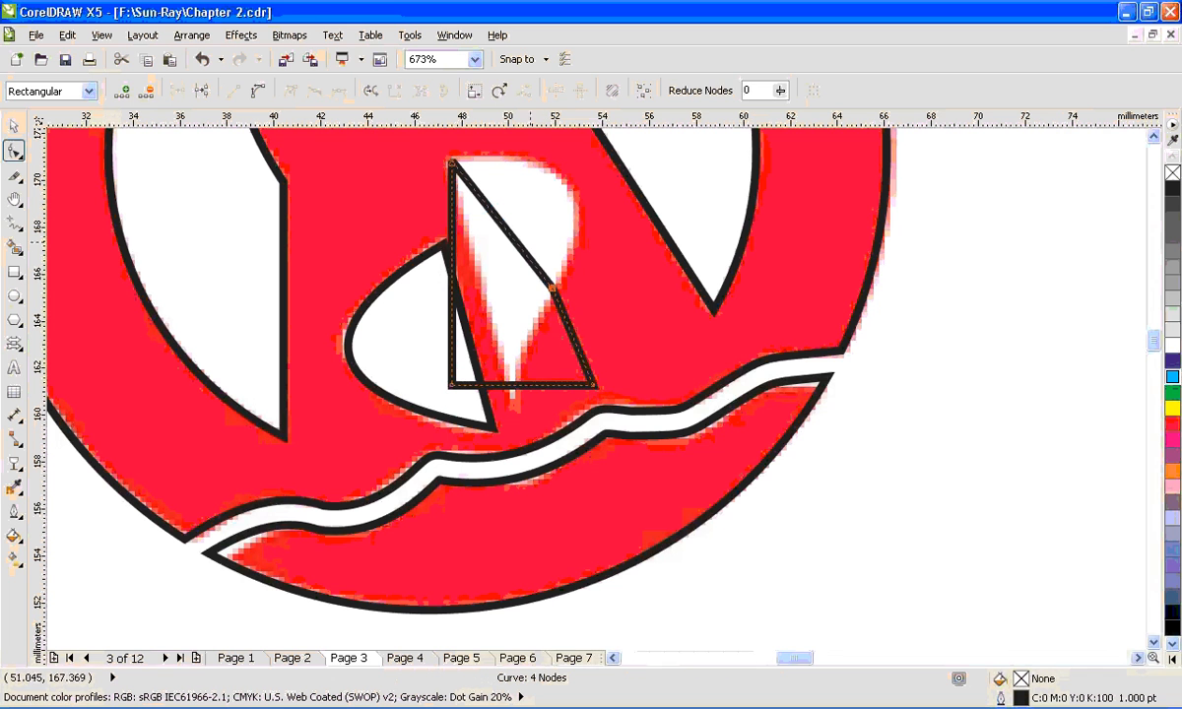
pyautogui.click(506, 232)
pyautogui.moveTo(511, 233); pyautogui.dragTo(612, 193)
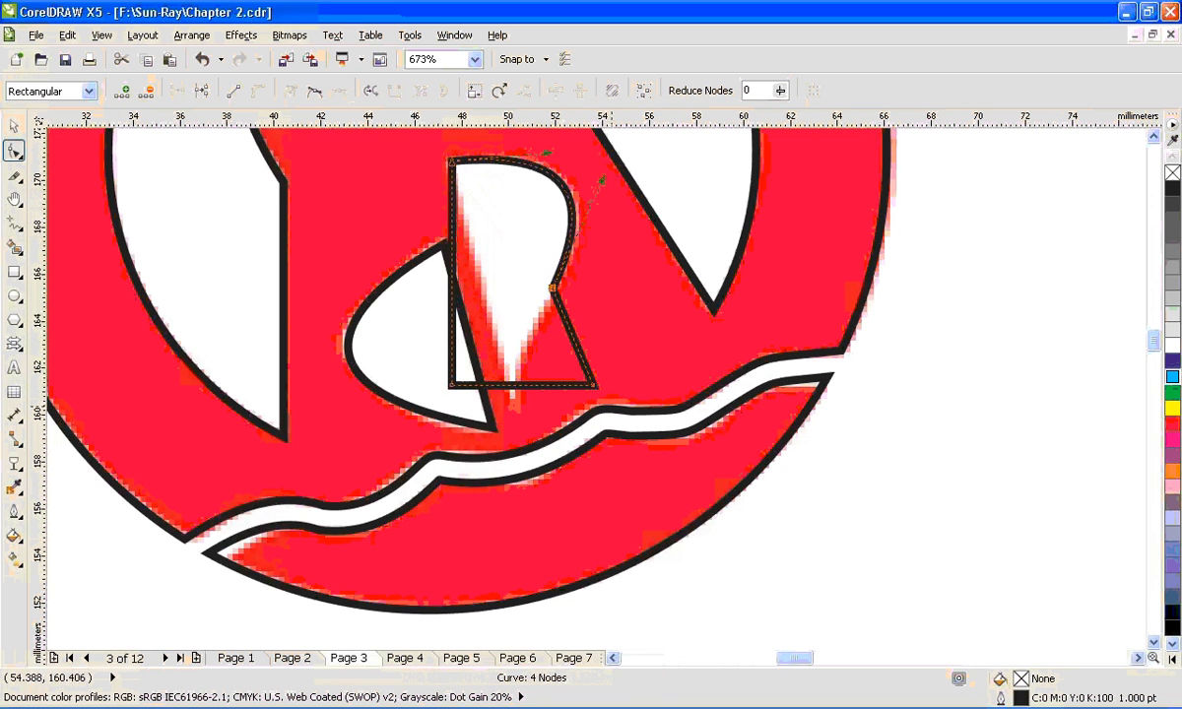
# - Move the lower-right node to the larger sail's tip, curve the segment above it, and delete the lower-left node
pyautogui.moveTo(592, 384); pyautogui.dragTo(515, 405)
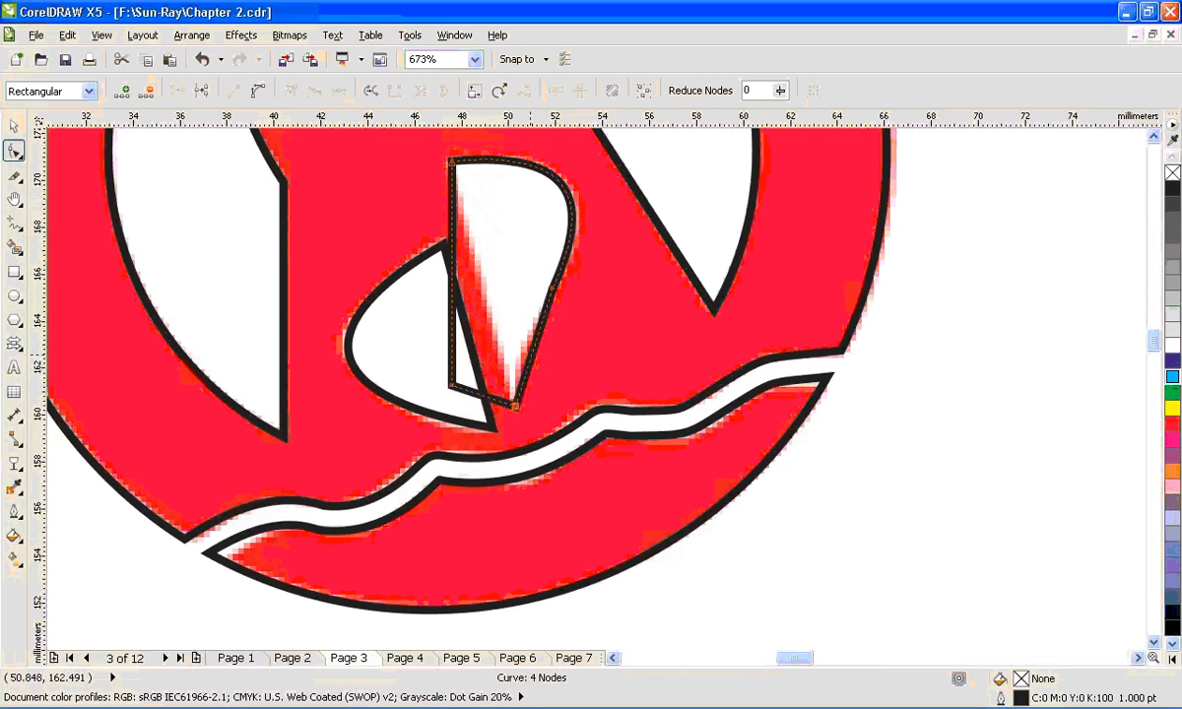
pyautogui.click(530, 353)
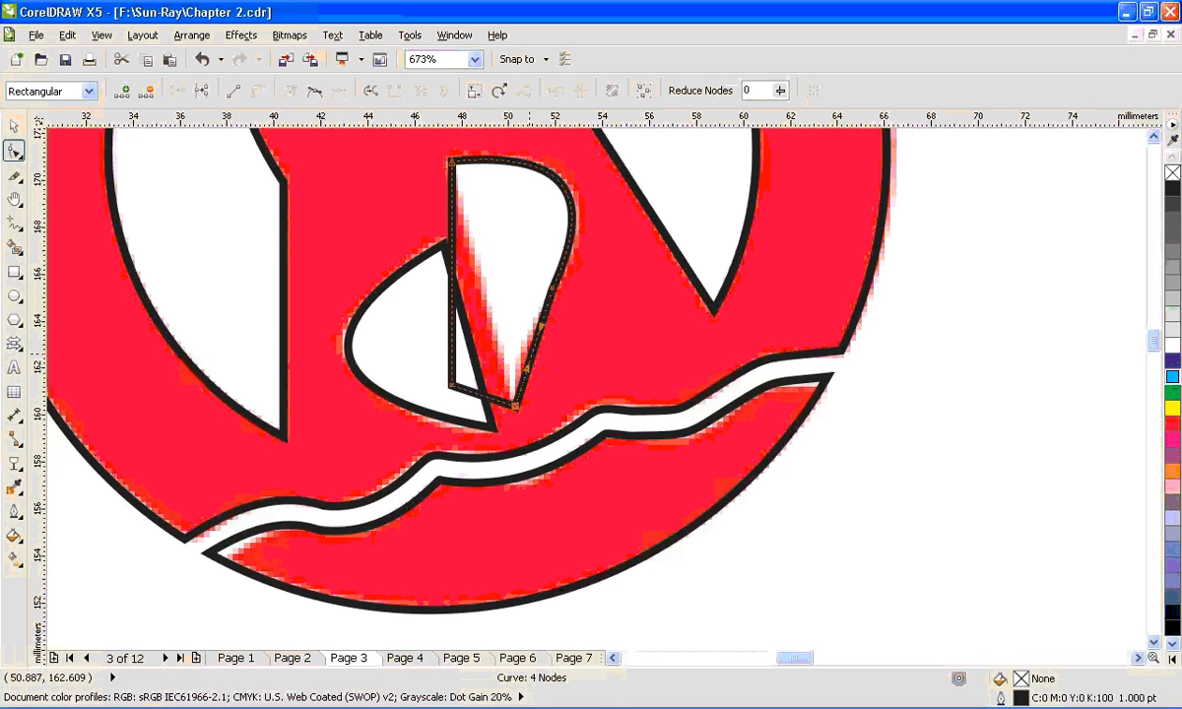
pyautogui.moveTo(529, 351); pyautogui.dragTo(513, 368)
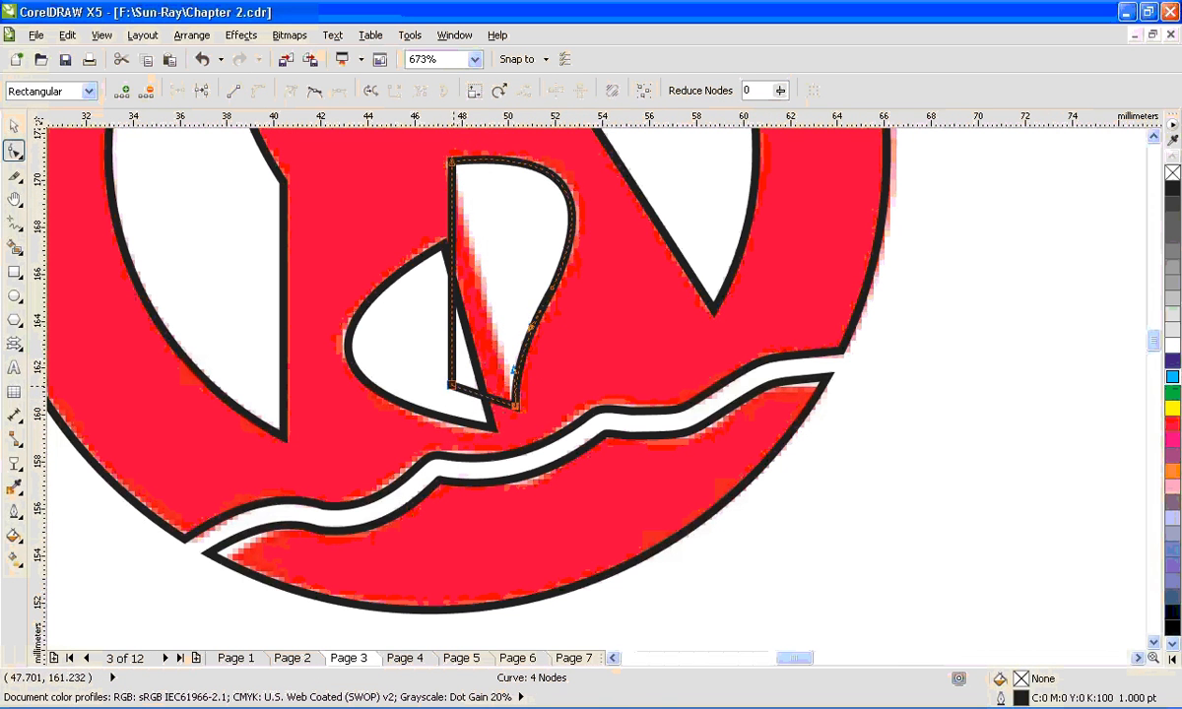
pyautogui.doubleClick(452, 385)
pyautogui.press('space')
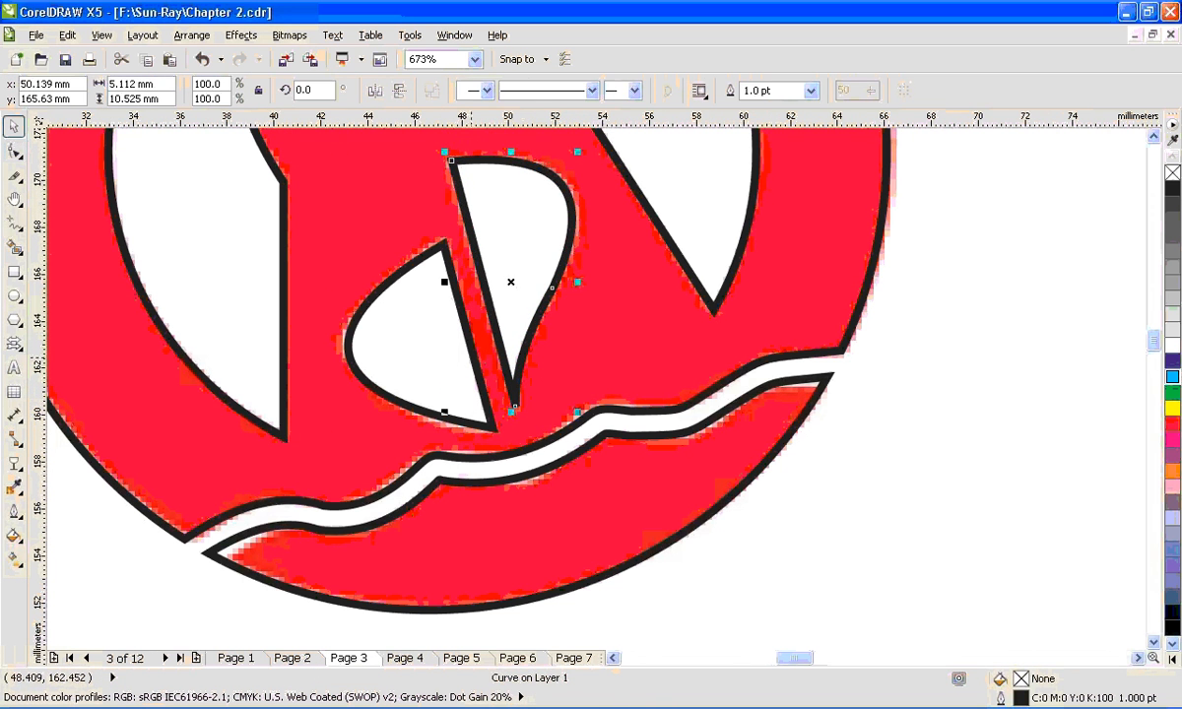
# - Test-move the ring-and-tower outline off the logo and undo the move
pyautogui.keyDown('shift'); pyautogui.click(470, 356); pyautogui.keyUp('shift')
pyautogui.scroll(-3, 470, 356)
pyautogui.click(123, 247)
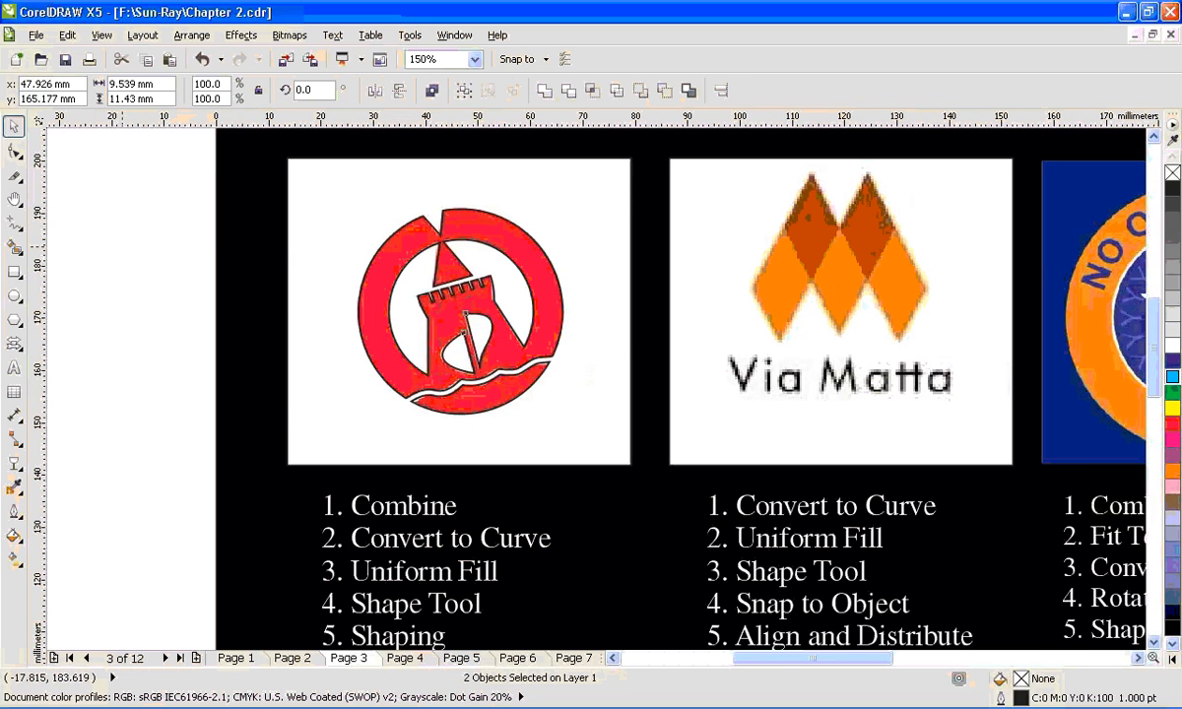
pyautogui.moveTo(465, 224); pyautogui.dragTo(157, 254)
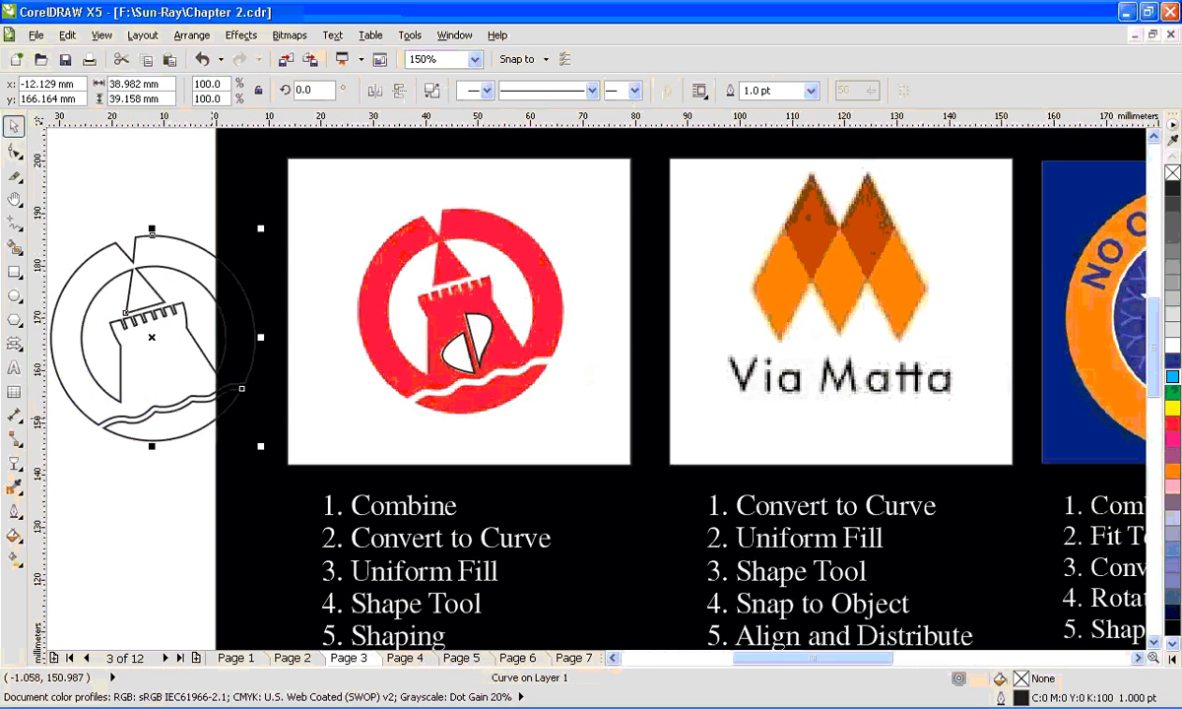
pyautogui.hotkey('ctrl', 'z')
# - Select both sail shapes, undo a test move of them, and fill them with white
pyautogui.click(483, 329)
pyautogui.keyDown('shift'); pyautogui.click(462, 360); pyautogui.keyUp('shift')
pyautogui.moveTo(457, 357); pyautogui.dragTo(225, 376)
pyautogui.hotkey('ctrl', 'z')
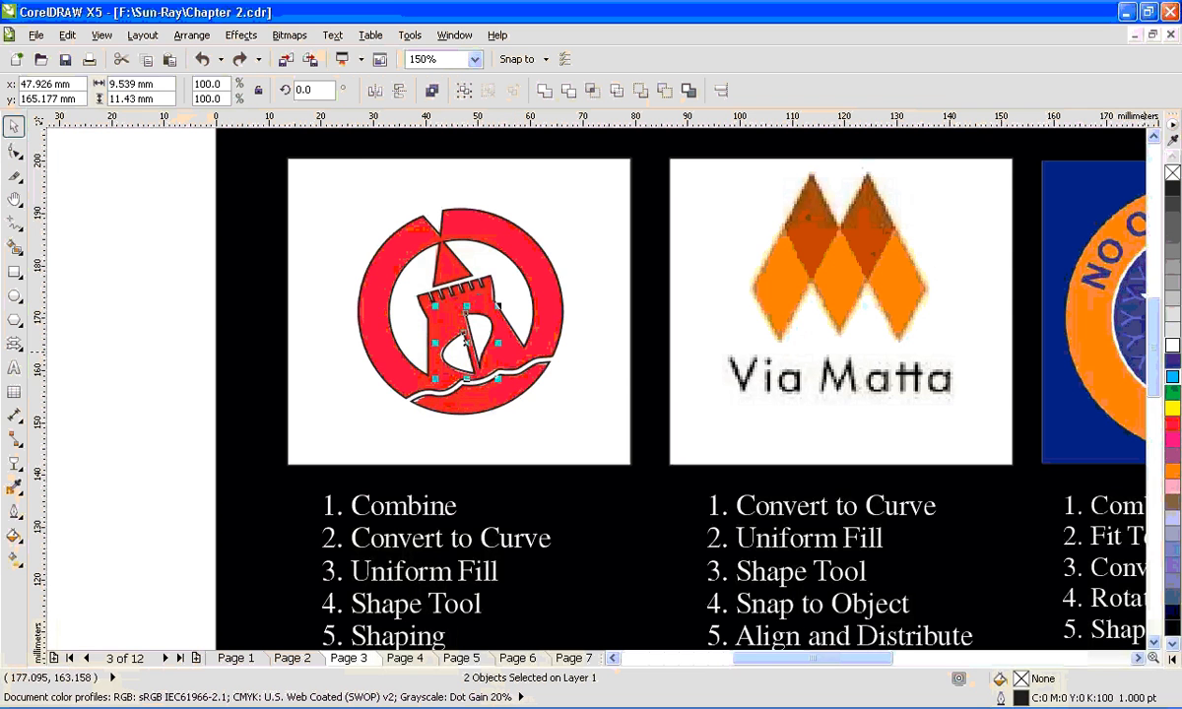
pyautogui.scroll(2, 485, 344)
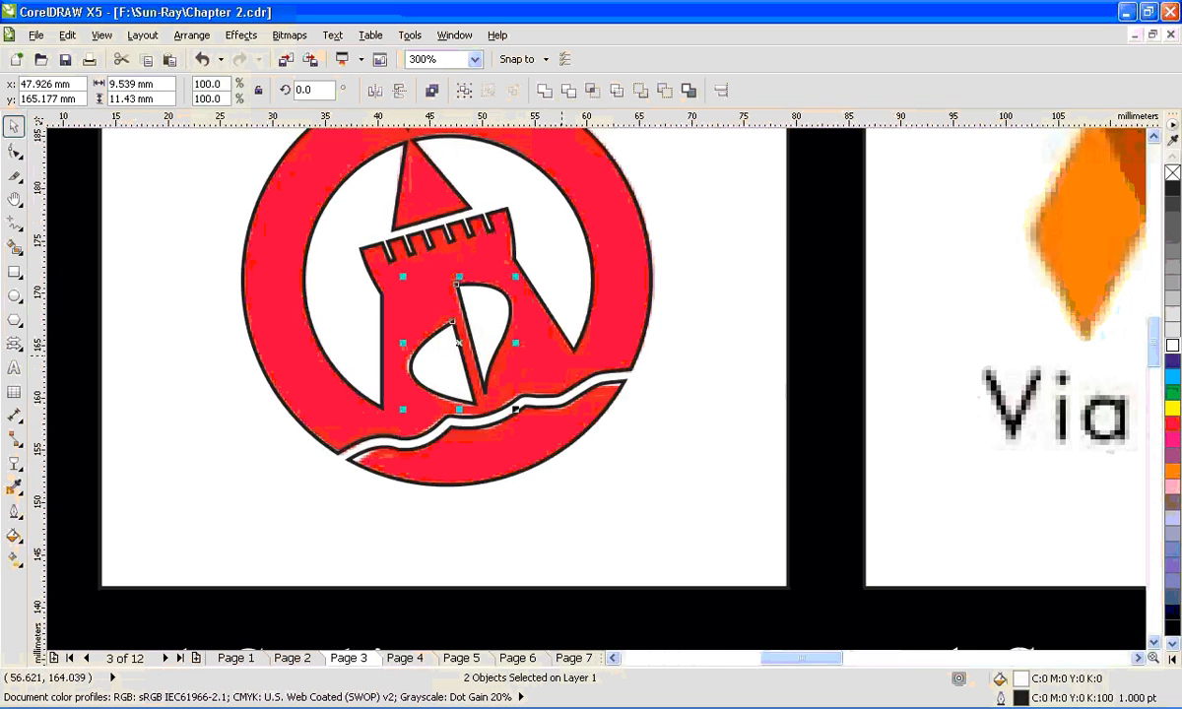
# - Weld the two white sail shapes into a single curve, then undo a test move of it
pyautogui.keyDown('shift'); pyautogui.click(592, 379); pyautogui.keyUp('shift')
pyautogui.press('Escape')
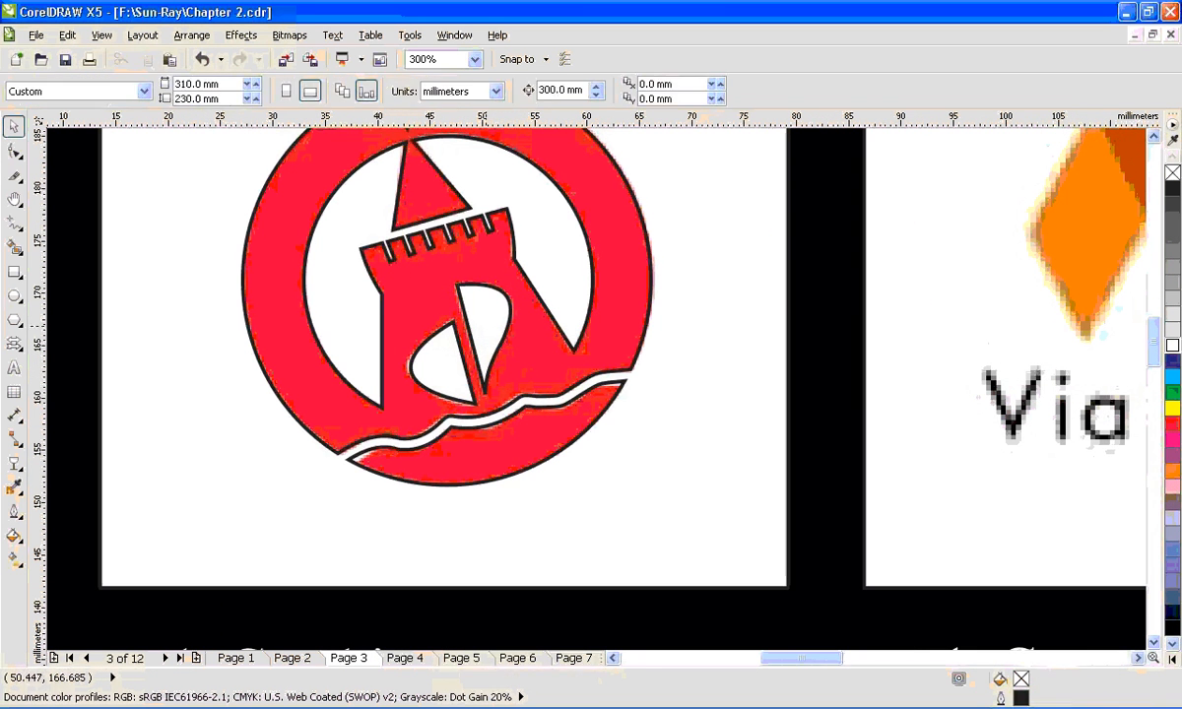
pyautogui.click(486, 328)
pyautogui.keyDown('shift'); pyautogui.click(450, 371); pyautogui.keyUp('shift')
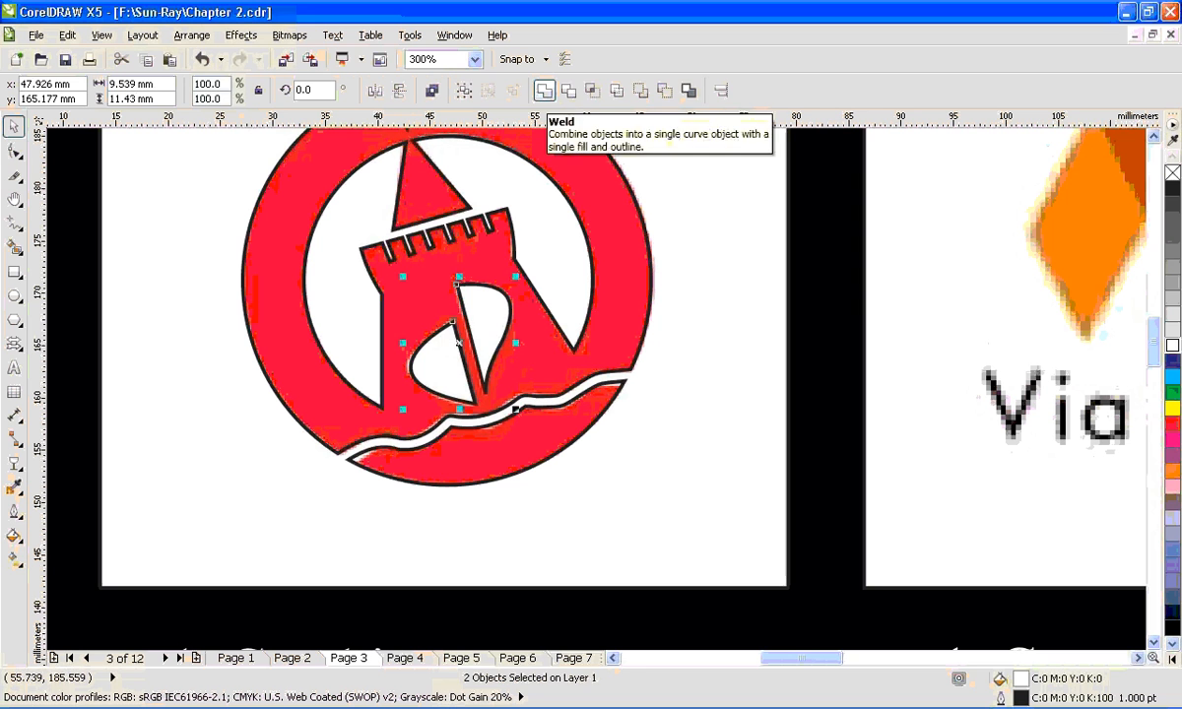
pyautogui.click(543, 90)
pyautogui.moveTo(532, 379); pyautogui.dragTo(574, 410)
pyautogui.hotkey('ctrl', 'z')
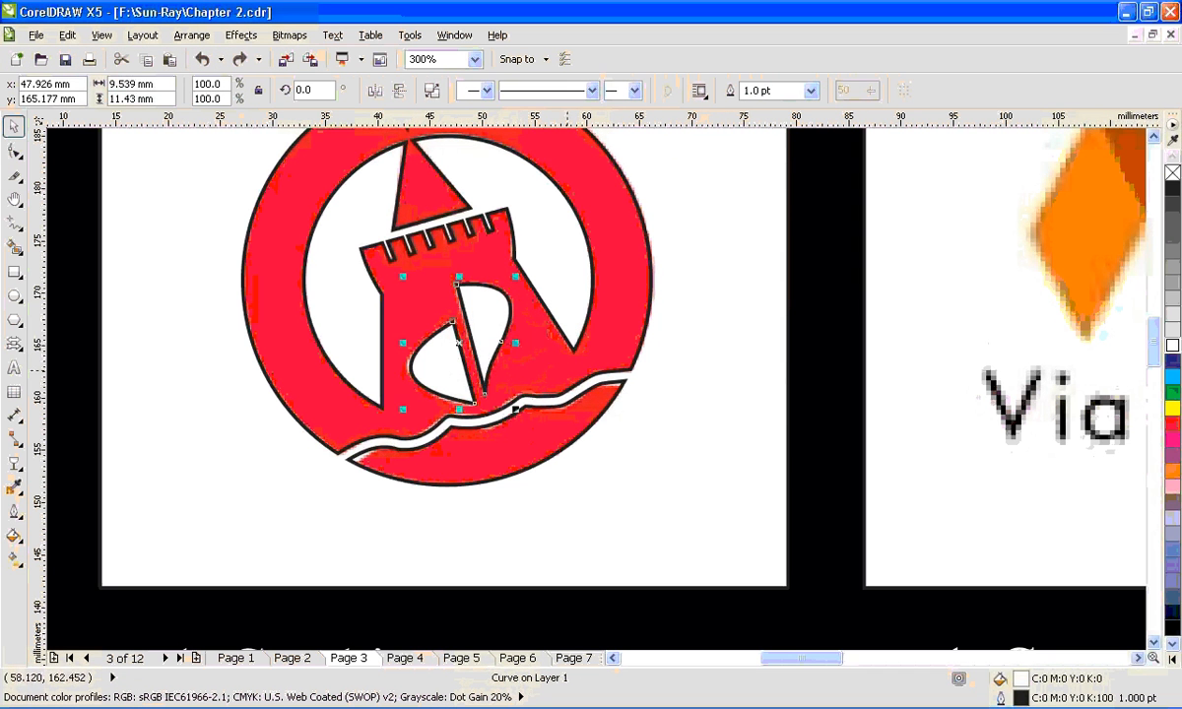
# - Trim the ring-and-tower outline with the welded sails, and undo the test moves of both shapes
pyautogui.keyDown('shift'); pyautogui.click(559, 360); pyautogui.keyUp('shift')
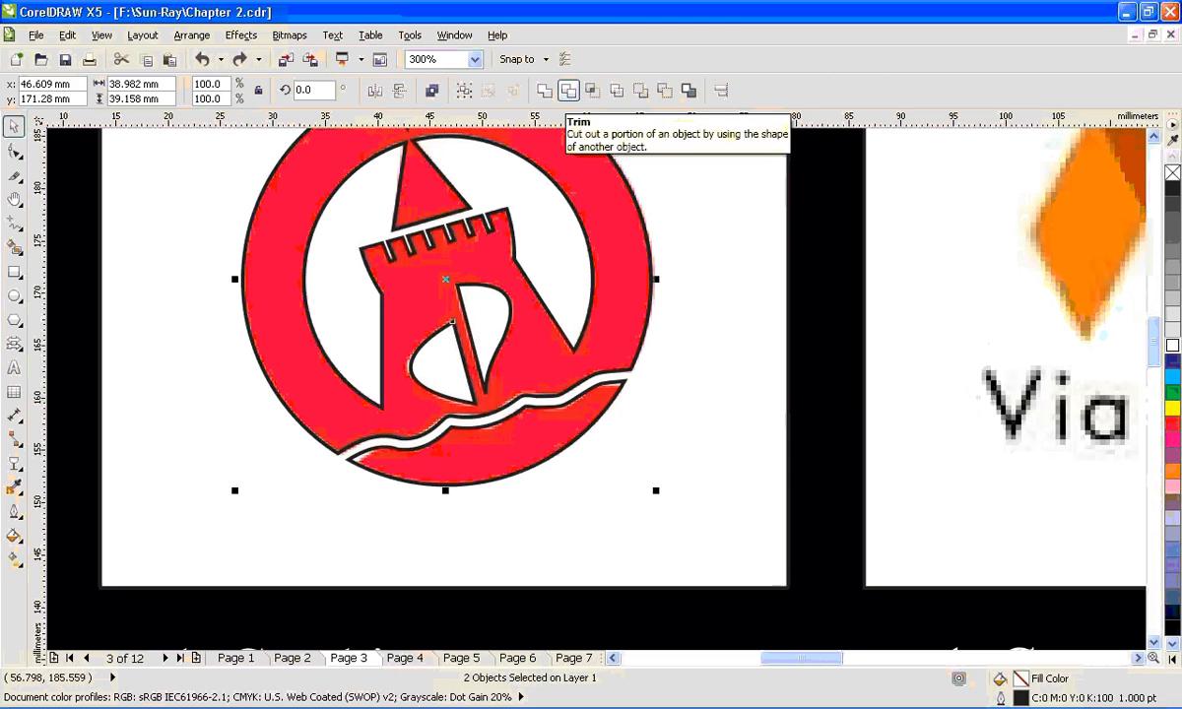
pyautogui.click(569, 89)
pyautogui.moveTo(494, 337); pyautogui.dragTo(315, 370)
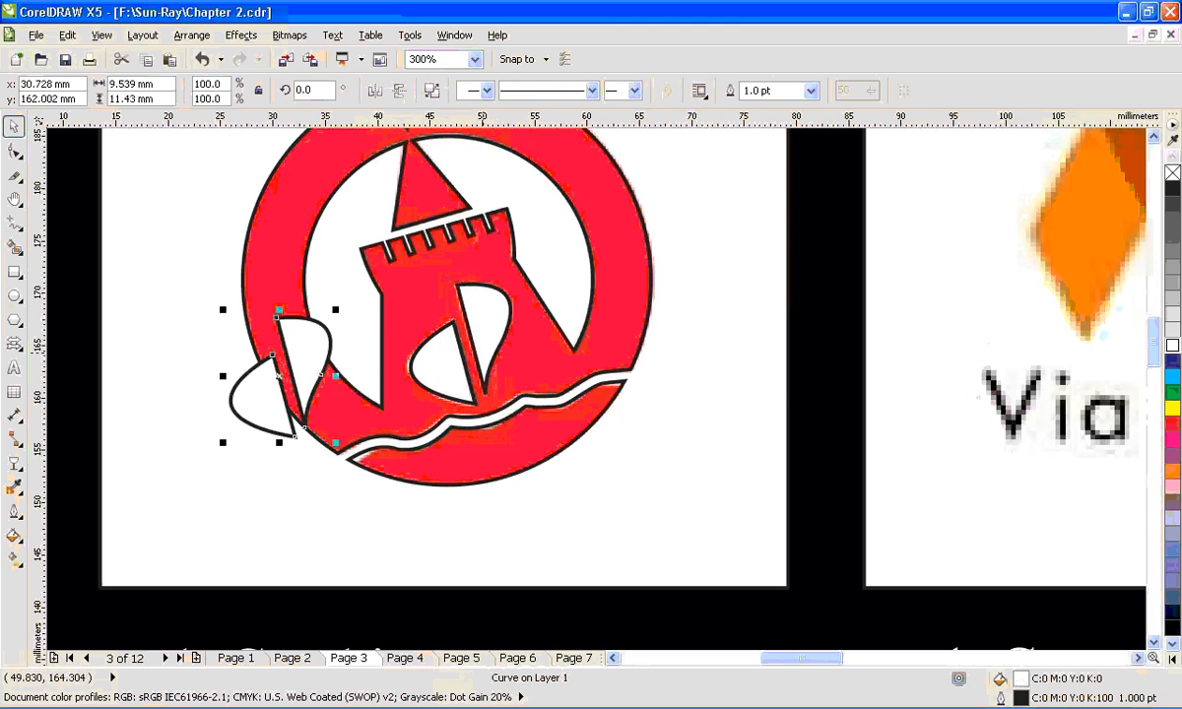
pyautogui.moveTo(525, 370); pyautogui.dragTo(862, 397)
pyautogui.hotkey('ctrl', 'z')
pyautogui.hotkey('ctrl', 'z')
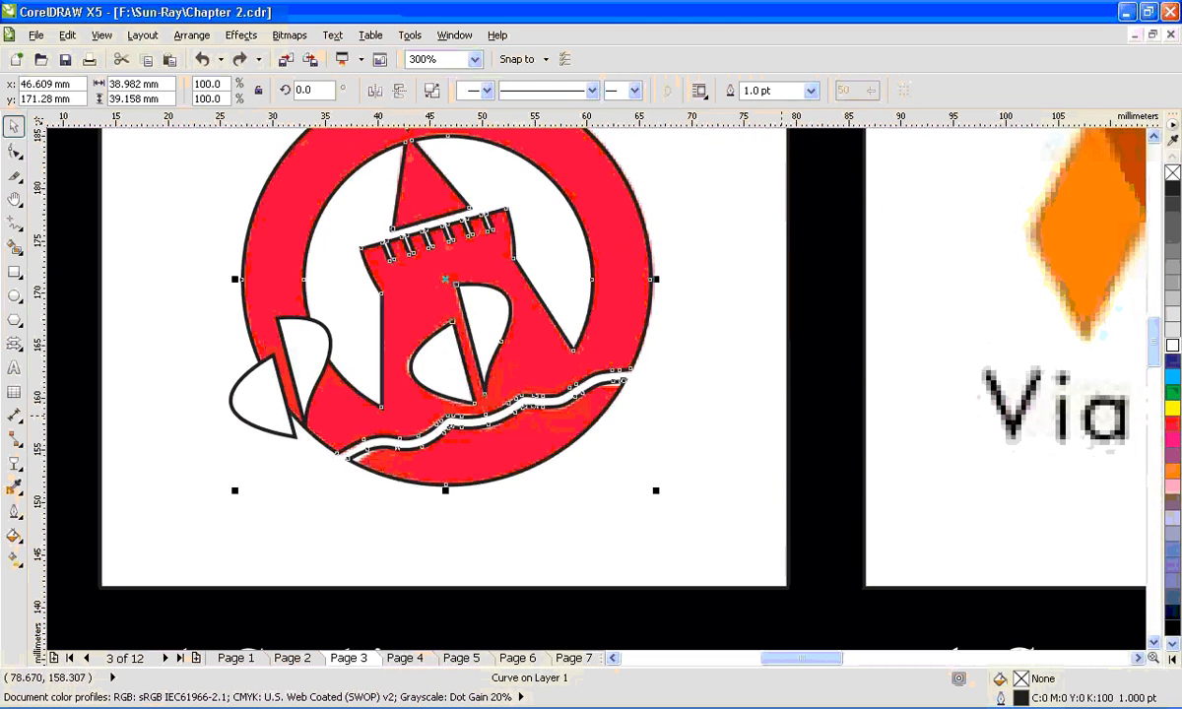
pyautogui.hotkey('ctrl', 'z')
# - Test-move the welded sails slightly and the trimmed outline off the logo, undoing each move
pyautogui.moveTo(493, 339)
pyautogui.mouseDown()
pyautogui.moveTo(874, 413)
pyautogui.moveTo(683, 404)
pyautogui.moveTo(508, 346)
pyautogui.mouseUp()
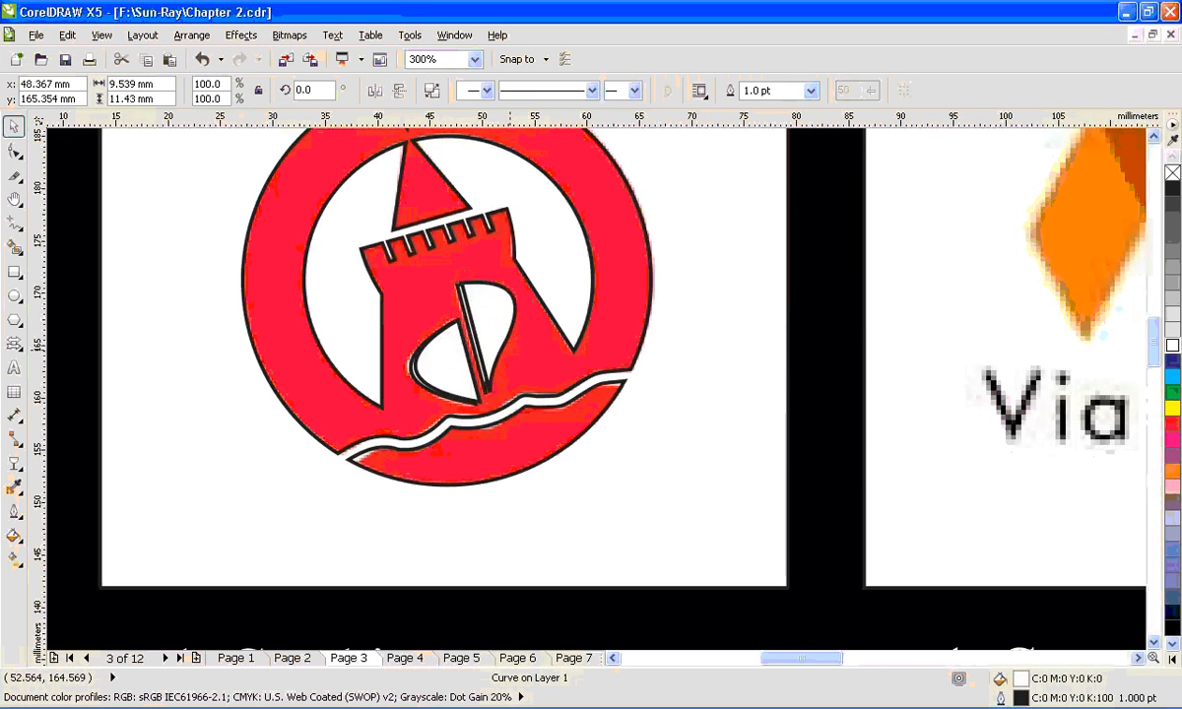
pyautogui.hotkey('ctrl', 'z')
pyautogui.hotkey('ctrl', 'z')
pyautogui.moveTo(614, 333); pyautogui.dragTo(837, 395)
# - Delete the welded sail curve, and undo a test move of the trimmed ring-and-tower outline
pyautogui.hotkey('ctrl', 'z')
pyautogui.click(495, 339)
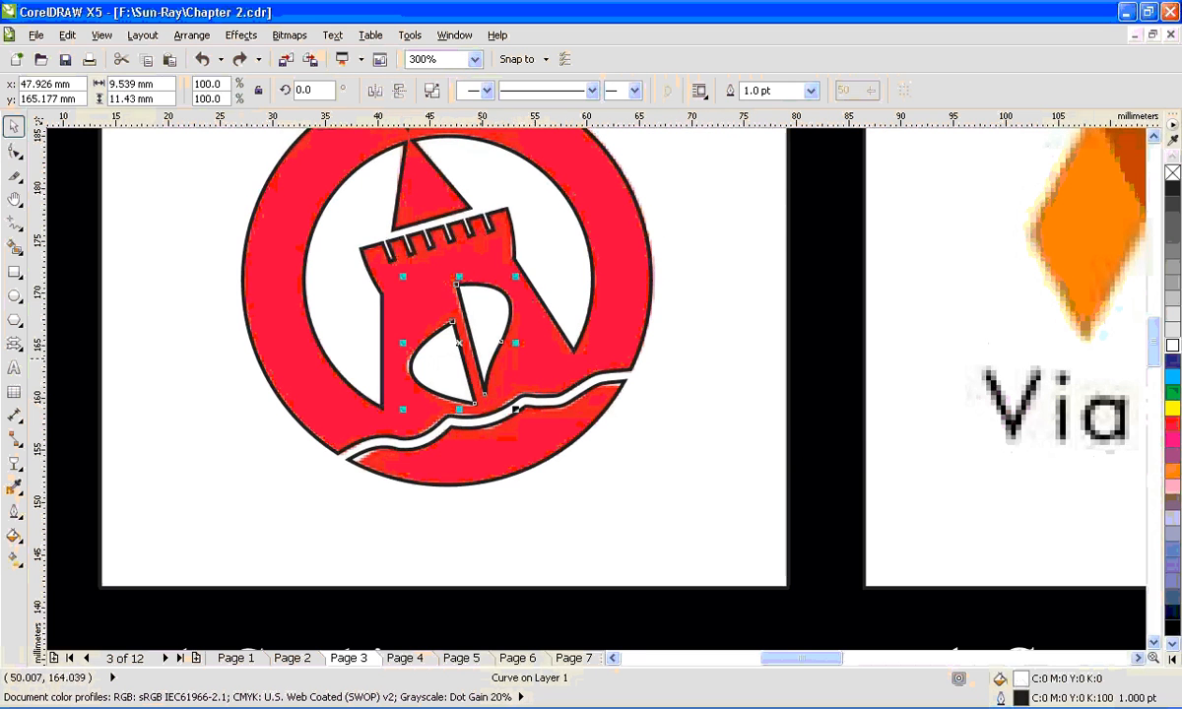
pyautogui.press('Delete')
pyautogui.moveTo(500, 356); pyautogui.dragTo(615, 373)
pyautogui.hotkey('ctrl', 'z')
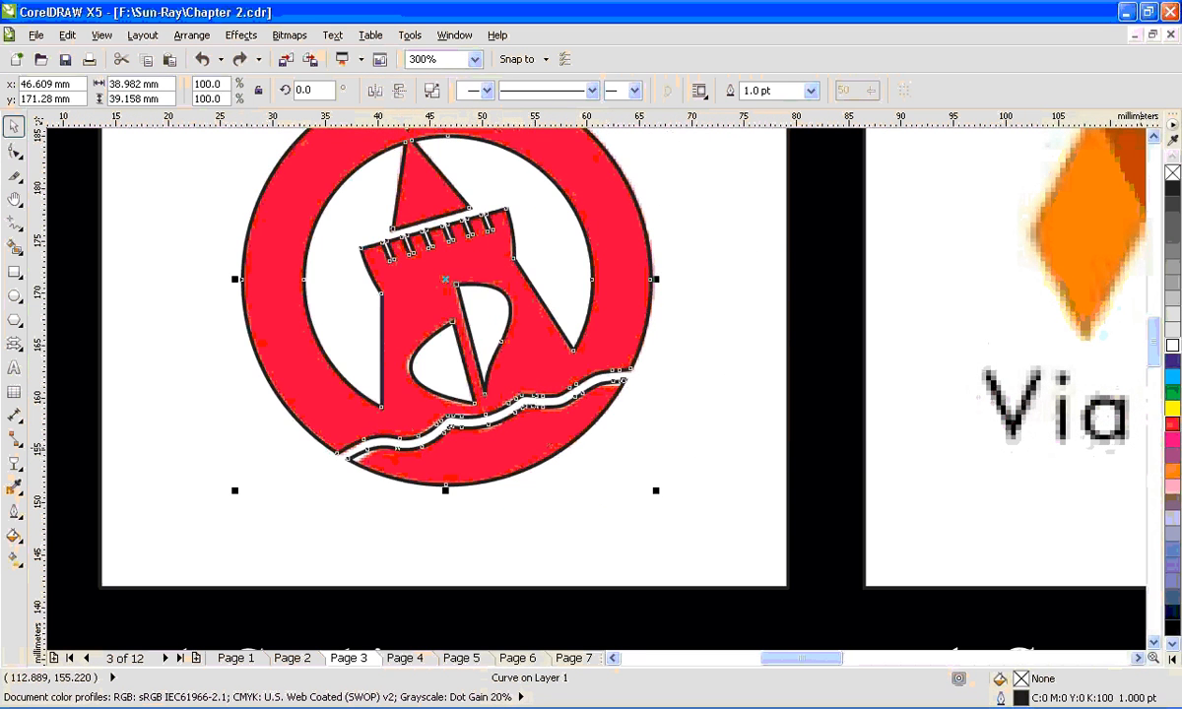
# - Try yellow, blue and cyan fills on the trimmed ring-and-tower shape
pyautogui.click(1172, 407)
pyautogui.scroll(-2, 551, 379)
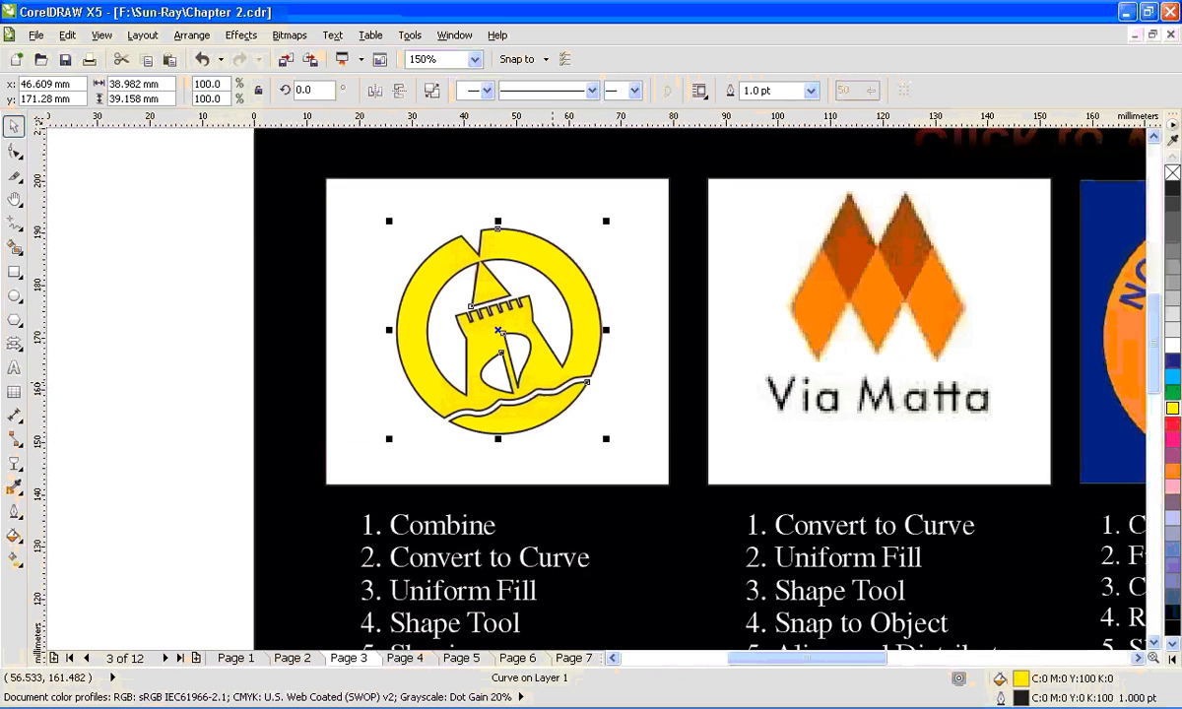
pyautogui.click(1172, 361)
pyautogui.click(1172, 376)
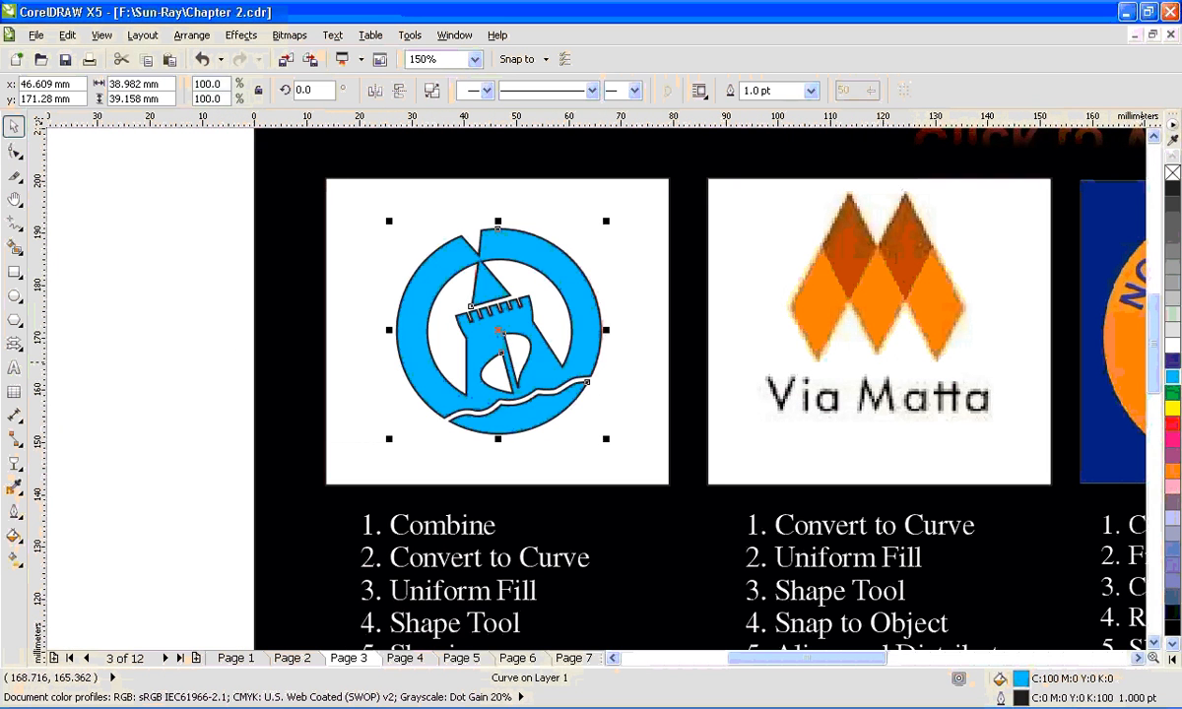
# - Fill the traced logo with red (C0 M100 Y100 K0) and remove its outline
pyautogui.click(1173, 423)
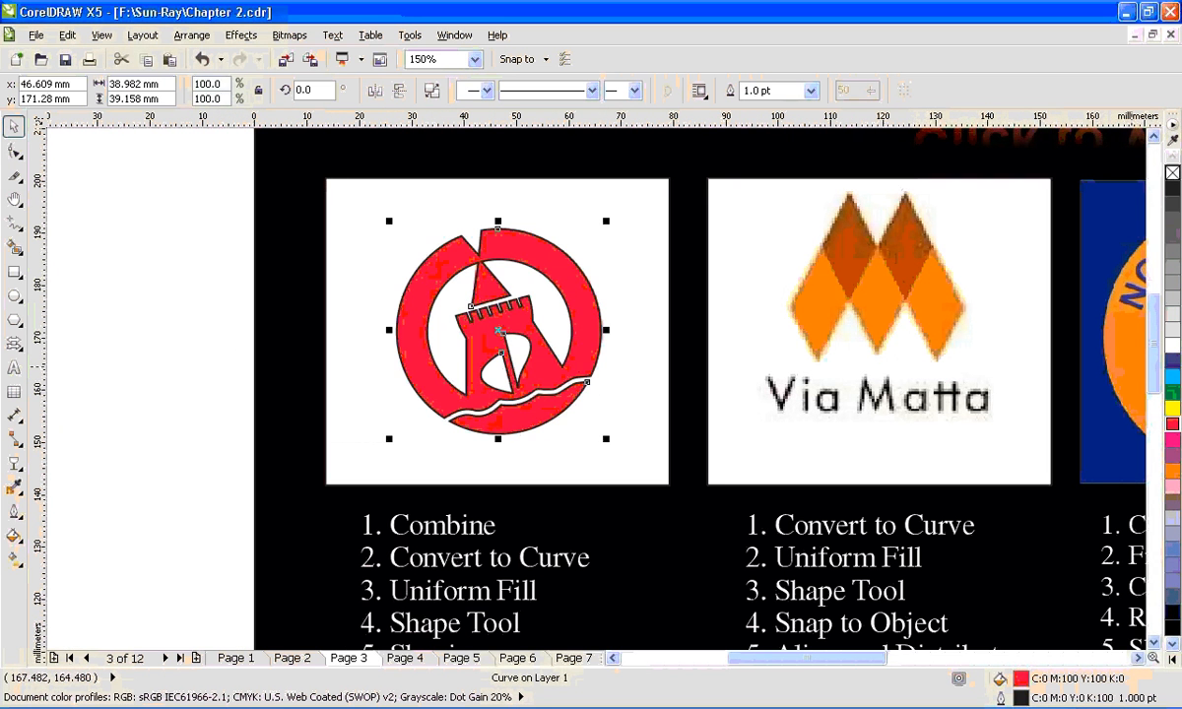
pyautogui.rightClick(1172, 172)
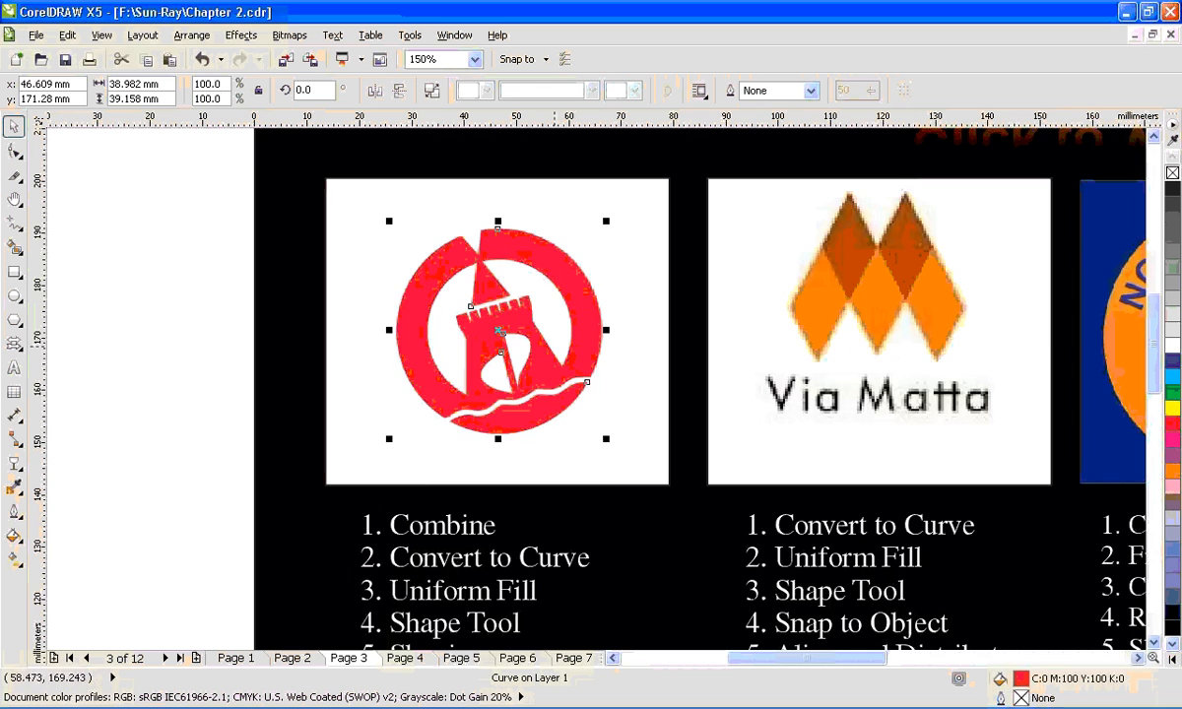
# - Move the traced logo 300 mm to the right, beside the page, and reselect it there
pyautogui.scroll(-3, 552, 341)
pyautogui.moveTo(519, 347); pyautogui.dragTo(911, 350)
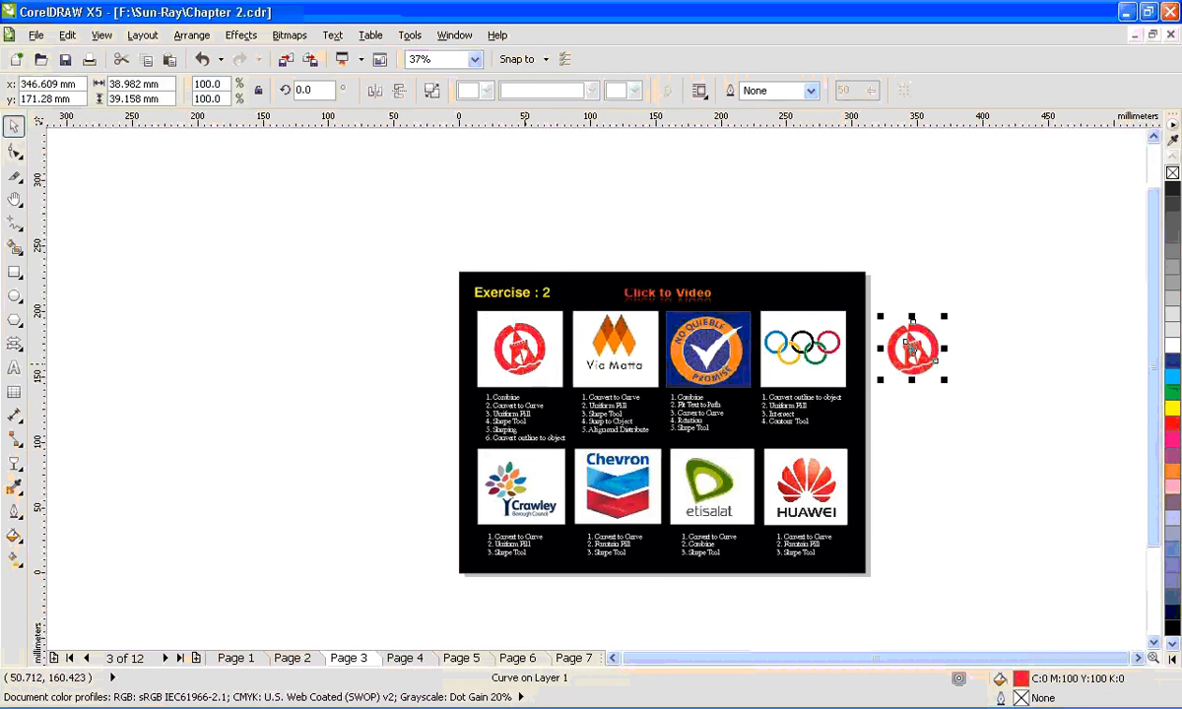
pyautogui.click(966, 422)
pyautogui.press('F2')
pyautogui.moveTo(441, 282)
pyautogui.mouseDown()
pyautogui.moveTo(773, 404)
pyautogui.moveTo(1098, 500)
pyautogui.mouseUp()
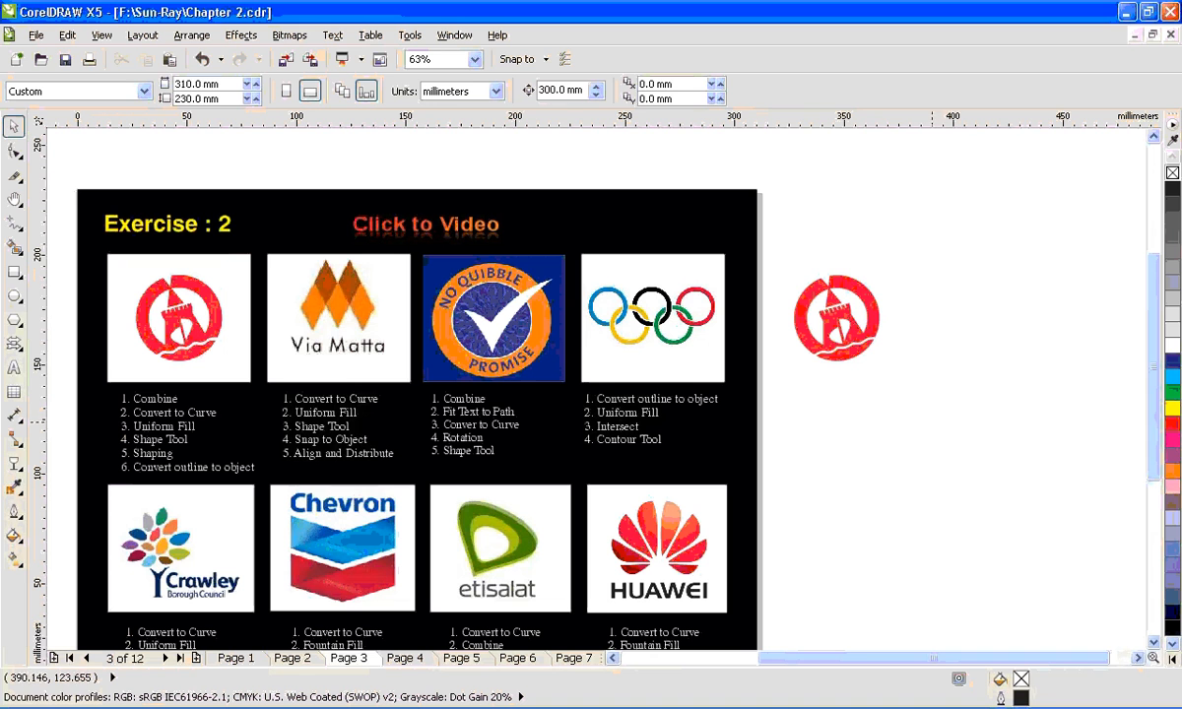
pyautogui.click(836, 317)
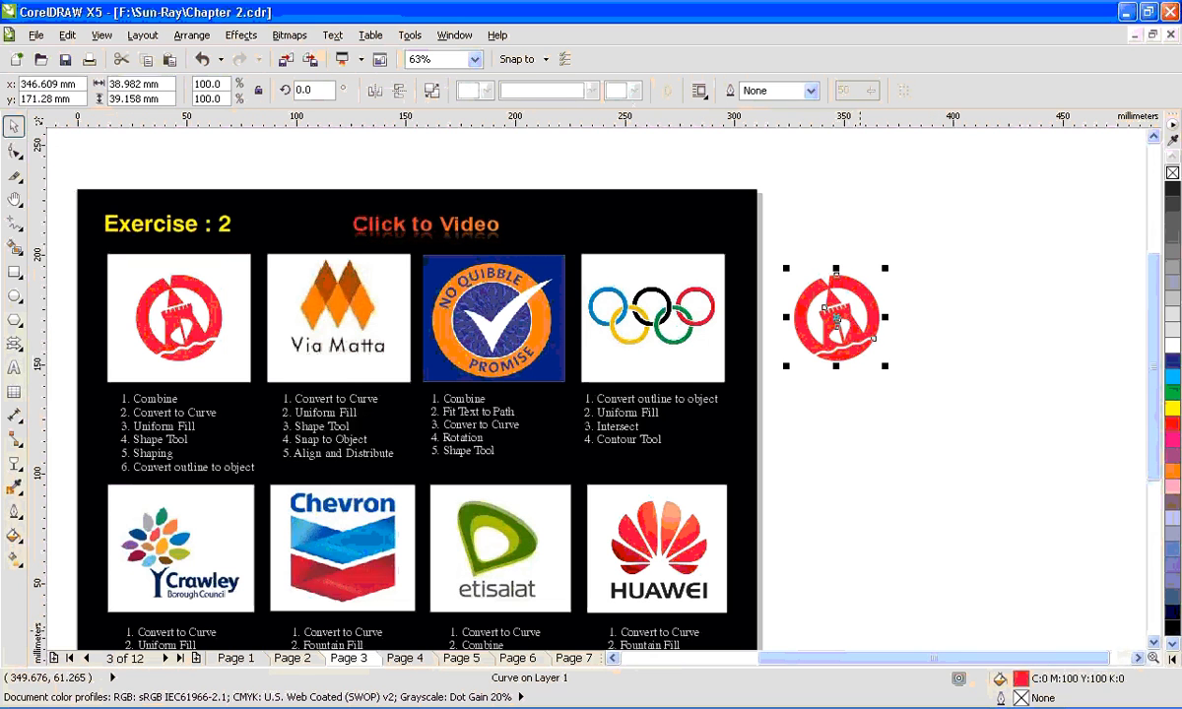